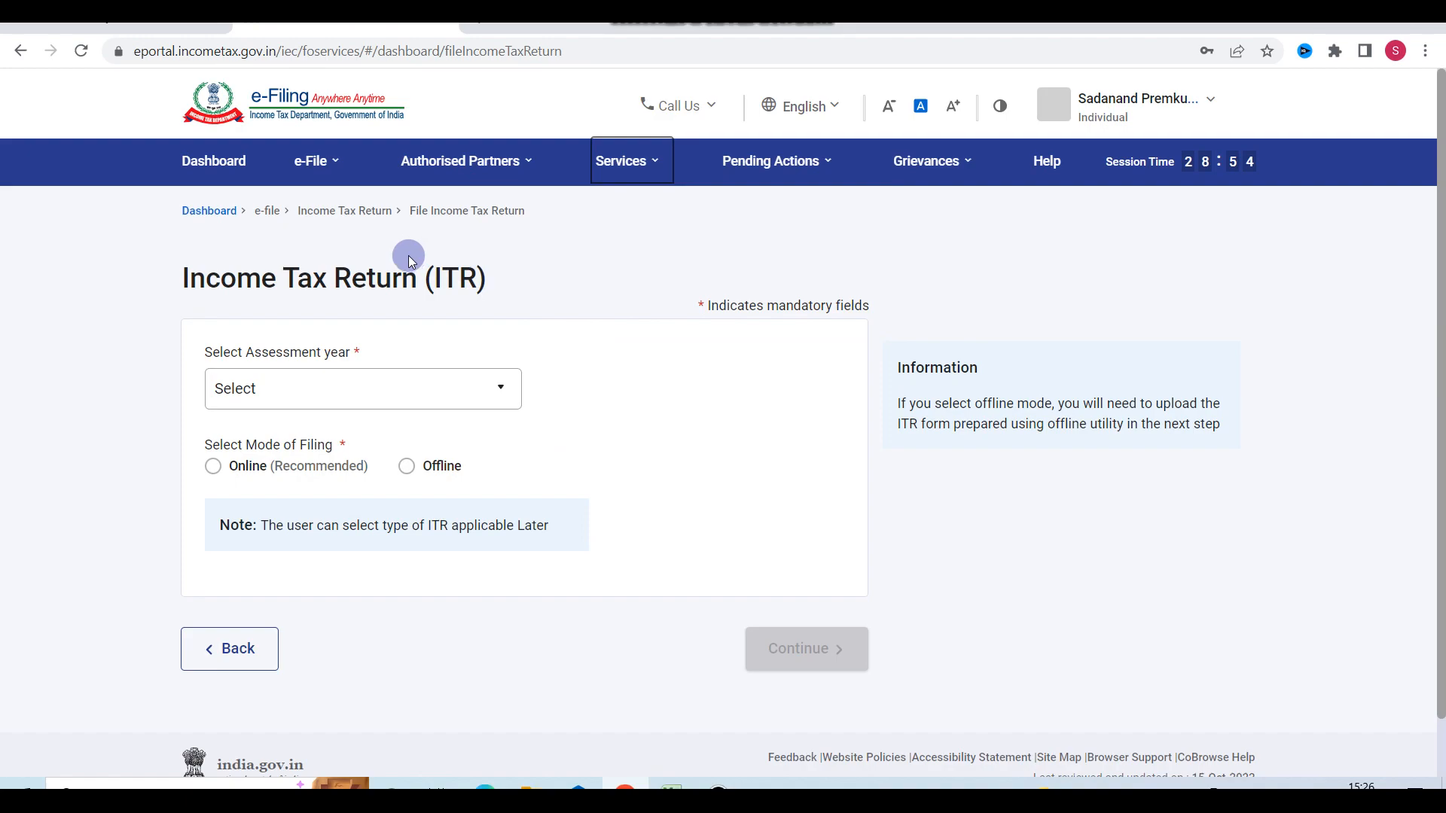
Step: Begin filing an income tax return for assessment year 2022-23 in online mode
click(315, 161)
mouse_move(485, 207)
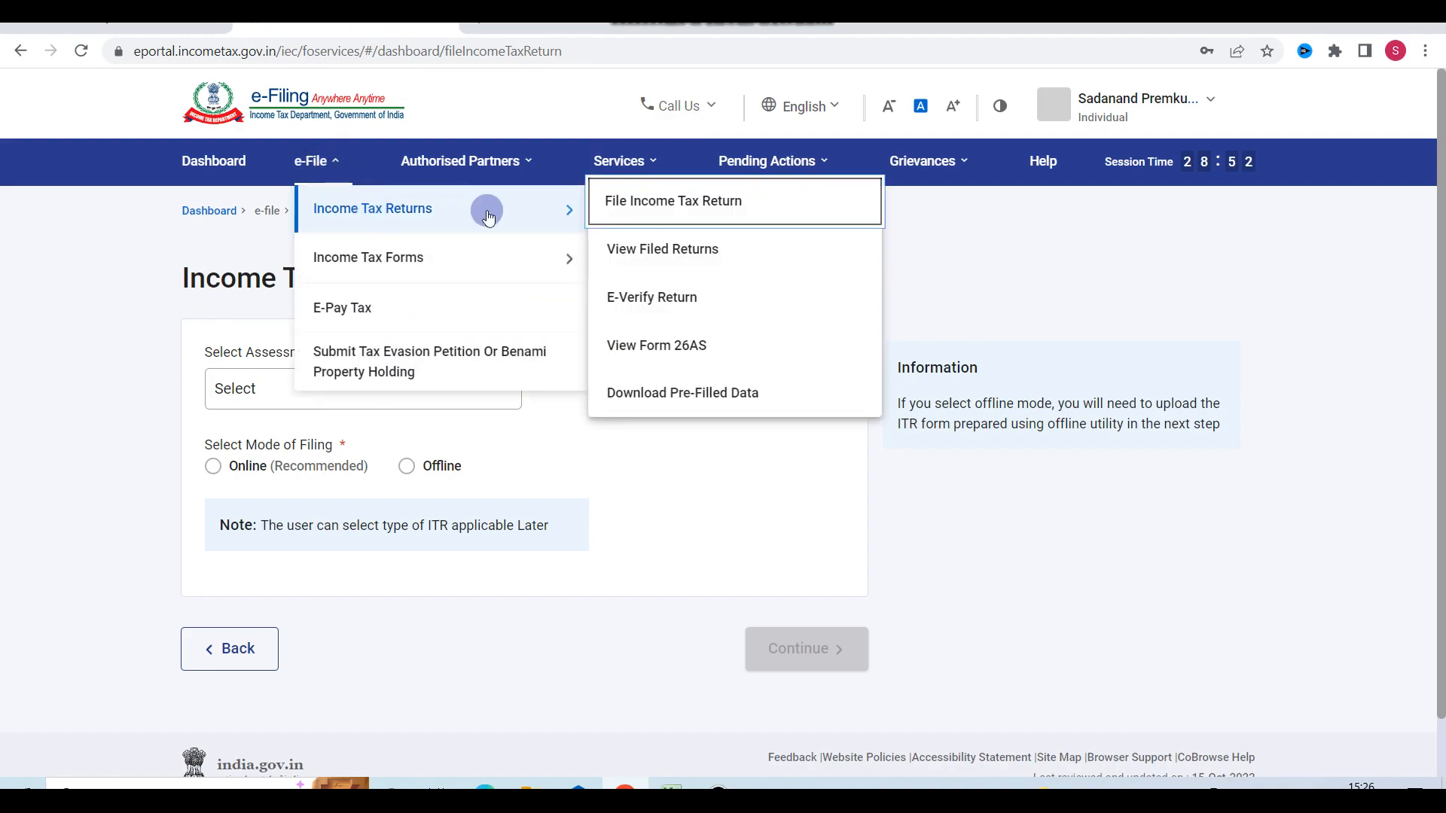
click(632, 200)
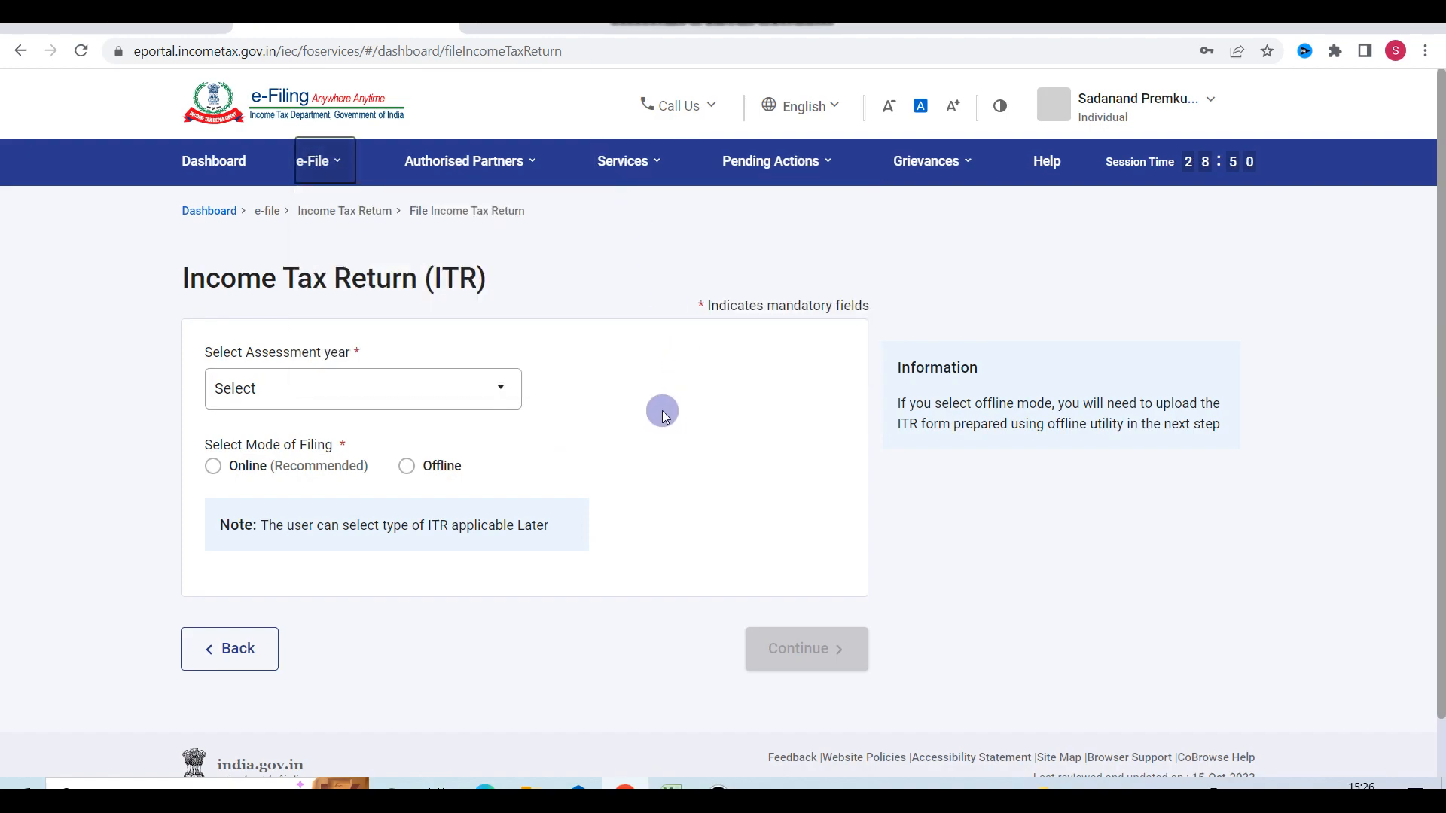
scroll(663, 413, down, 1)
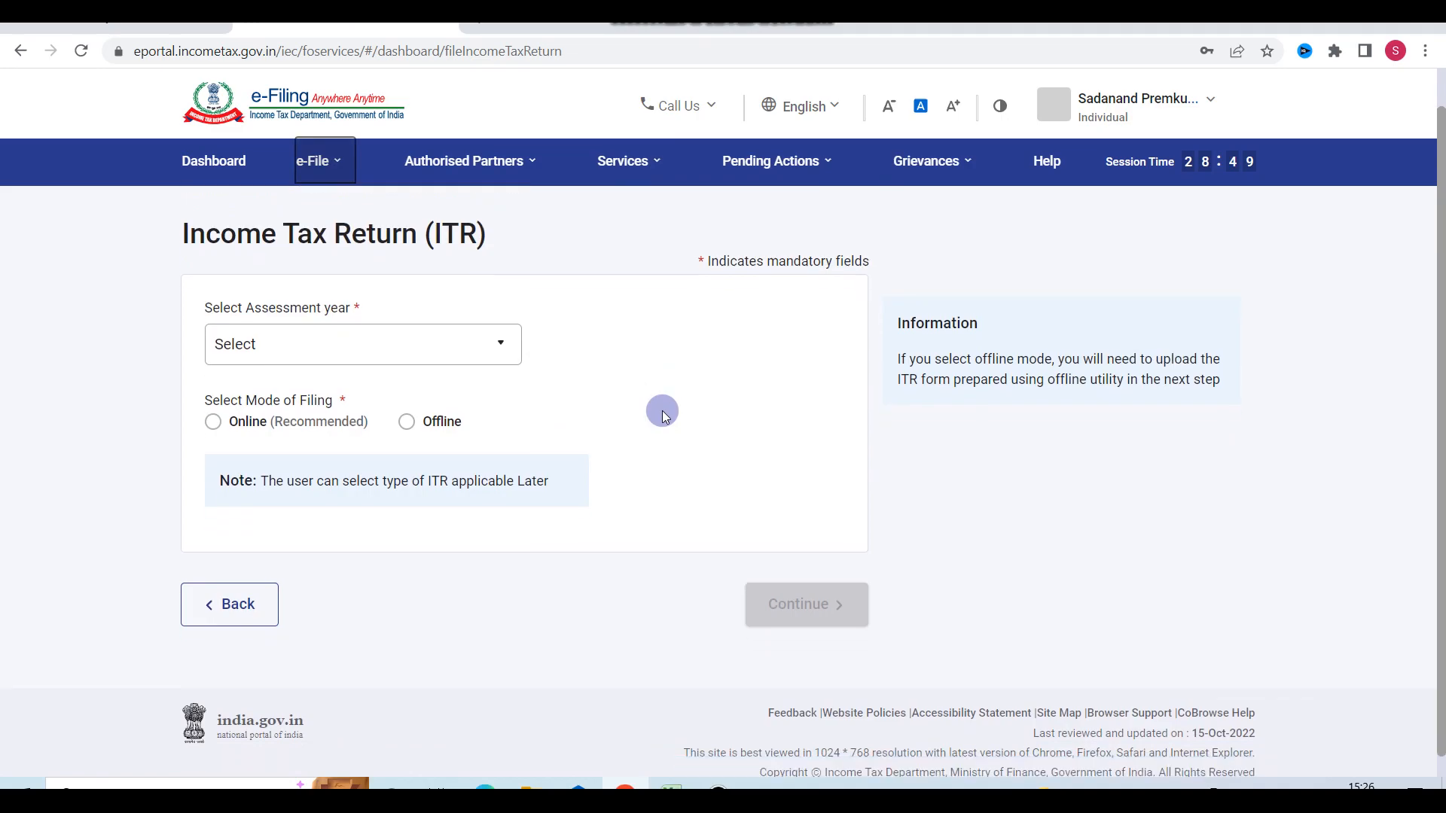
click(398, 344)
click(254, 428)
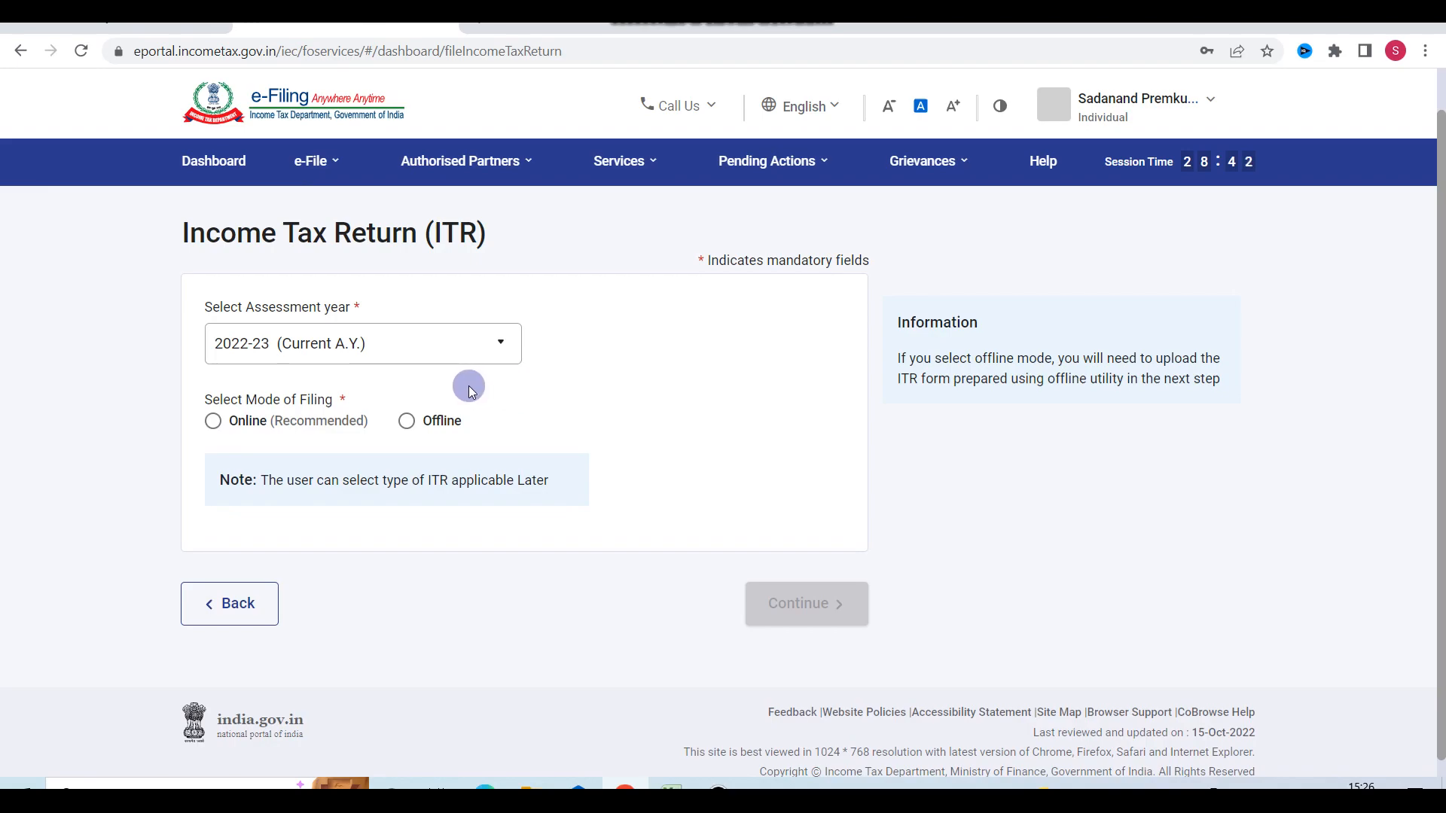
click(207, 425)
click(801, 612)
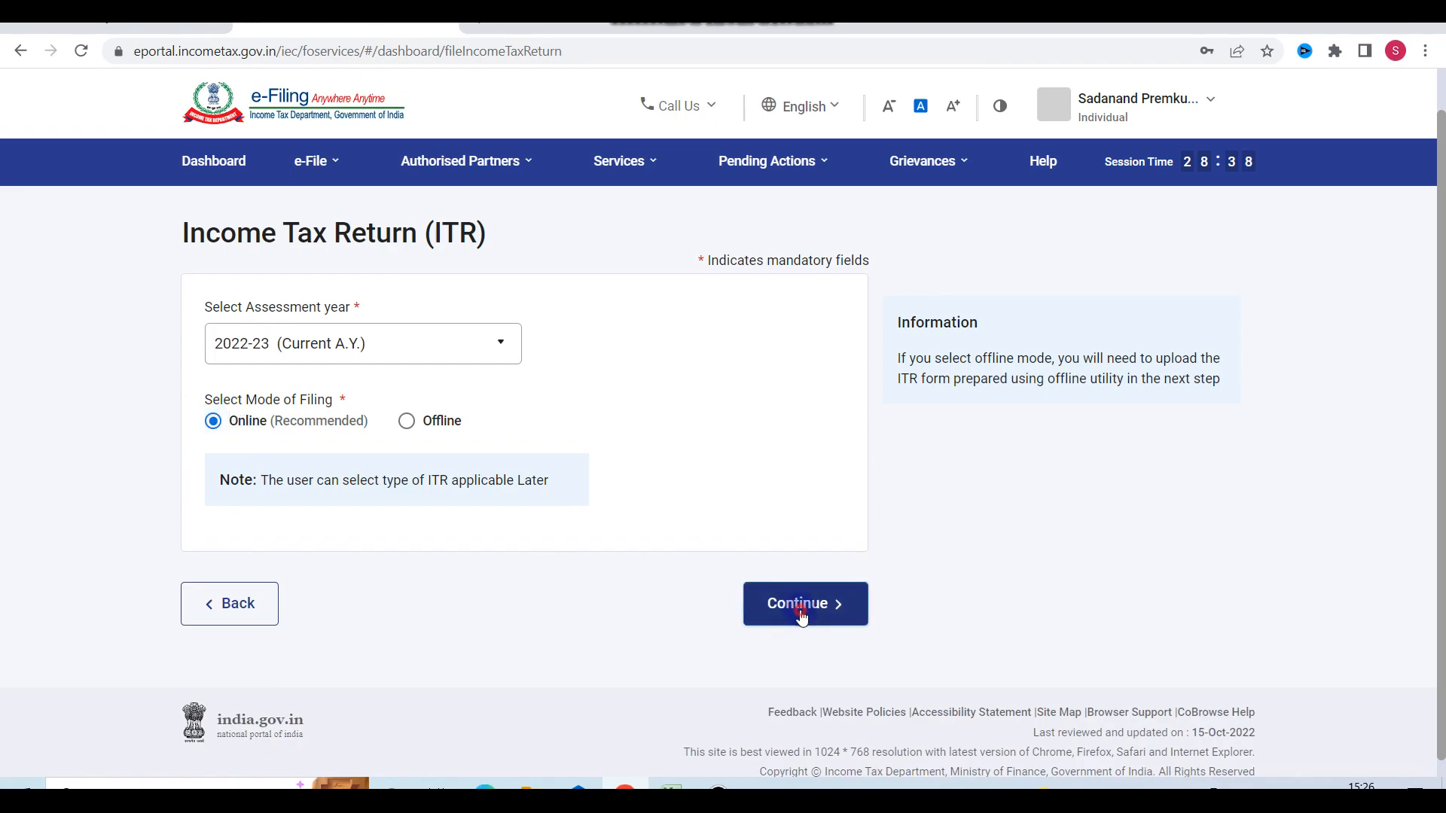
Step: Start a new filing instead of resuming the saved draft, and proceed with the Individual status
scroll(594, 484, down, 2)
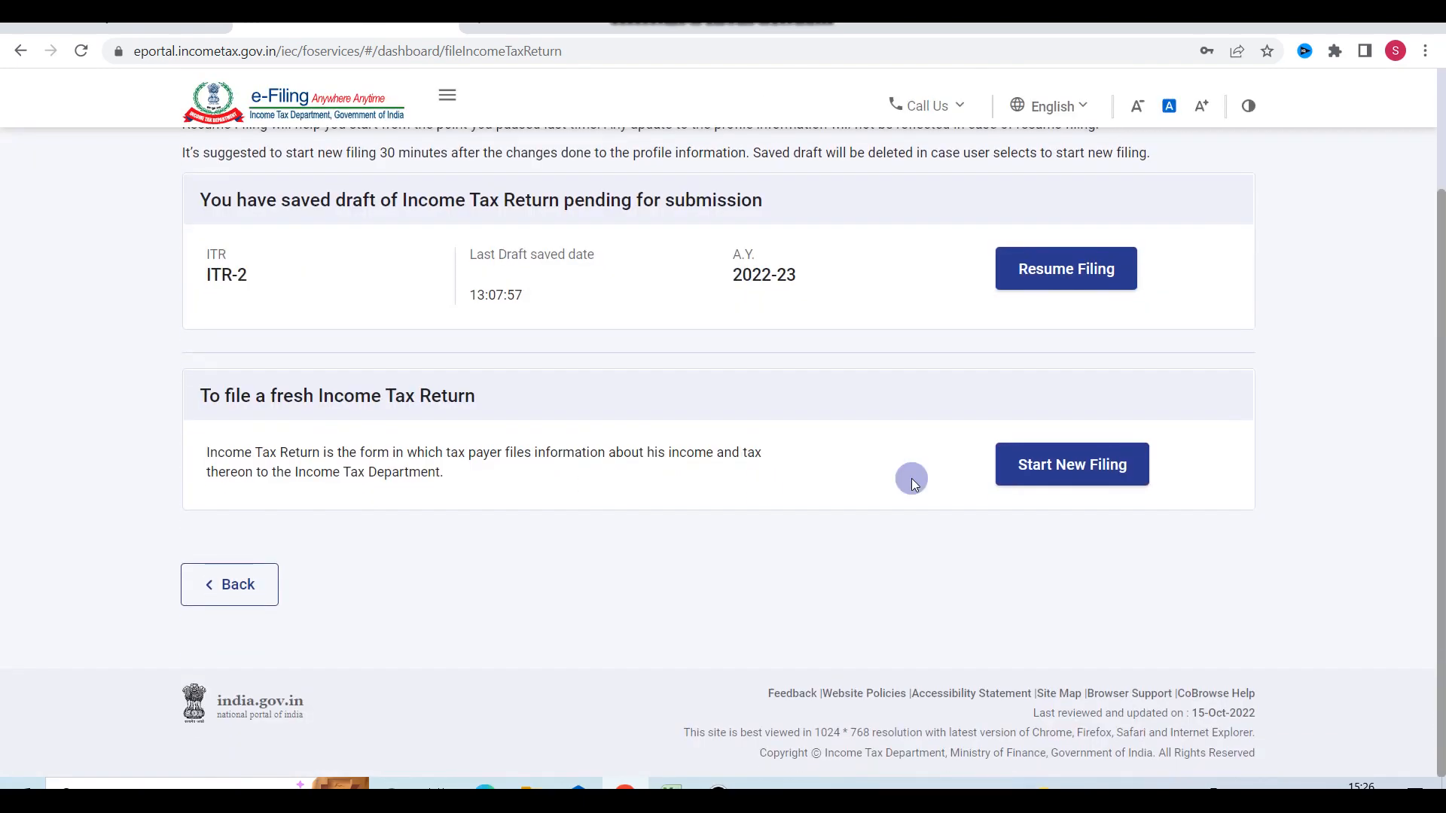
click(1050, 474)
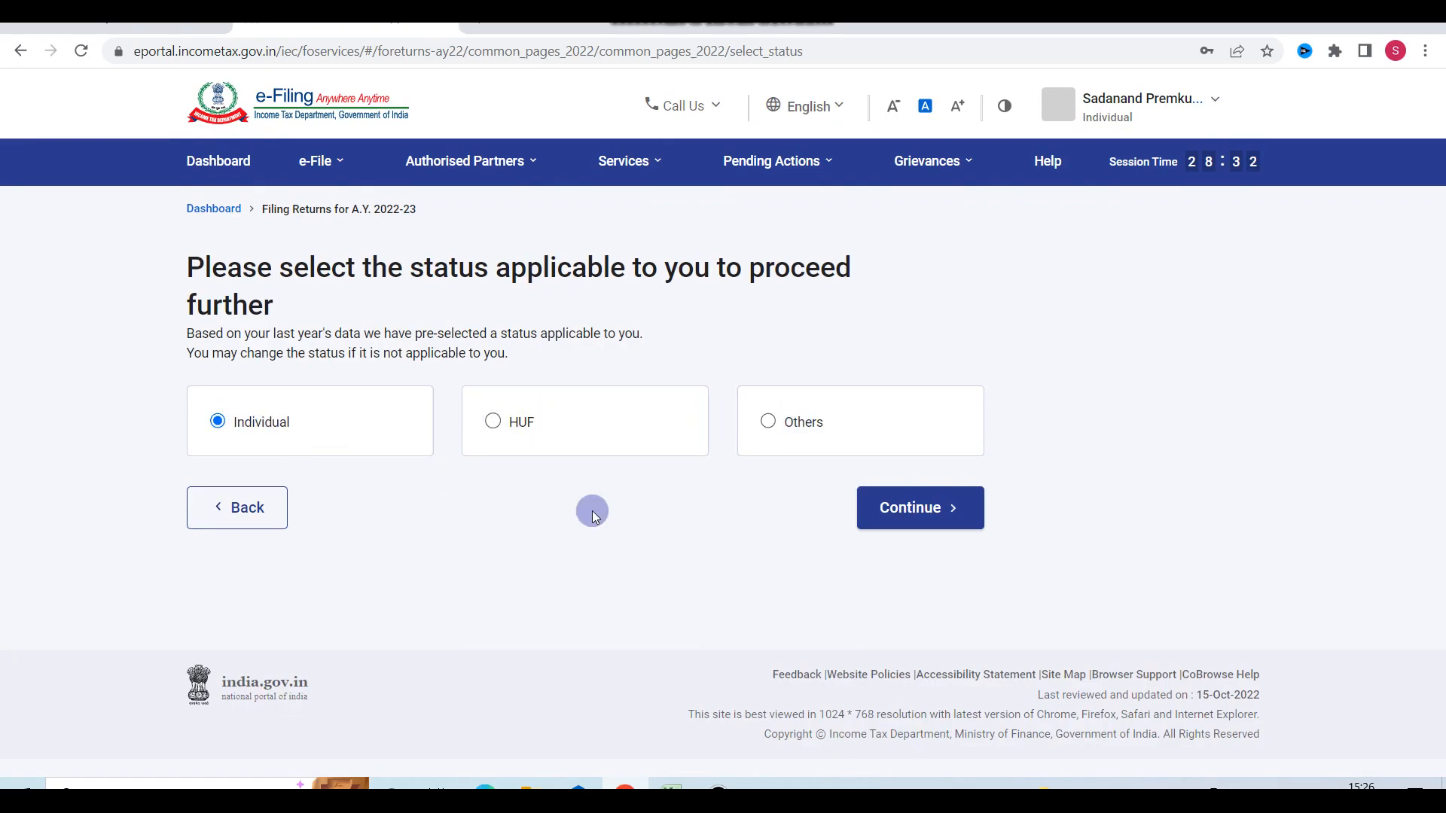
click(920, 517)
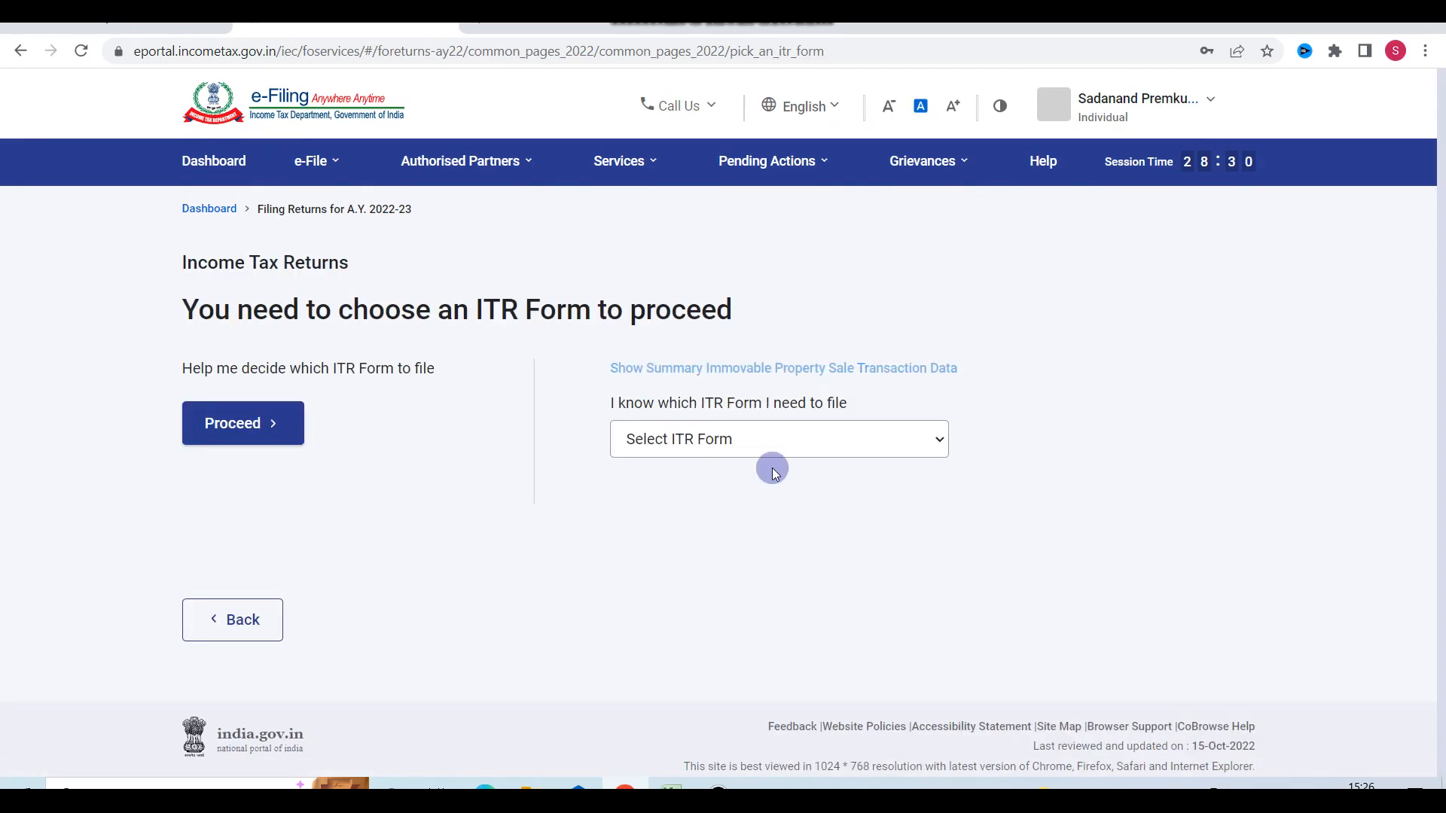
Step: Choose the ITR-1 form, proceed with it and get the return started
click(736, 440)
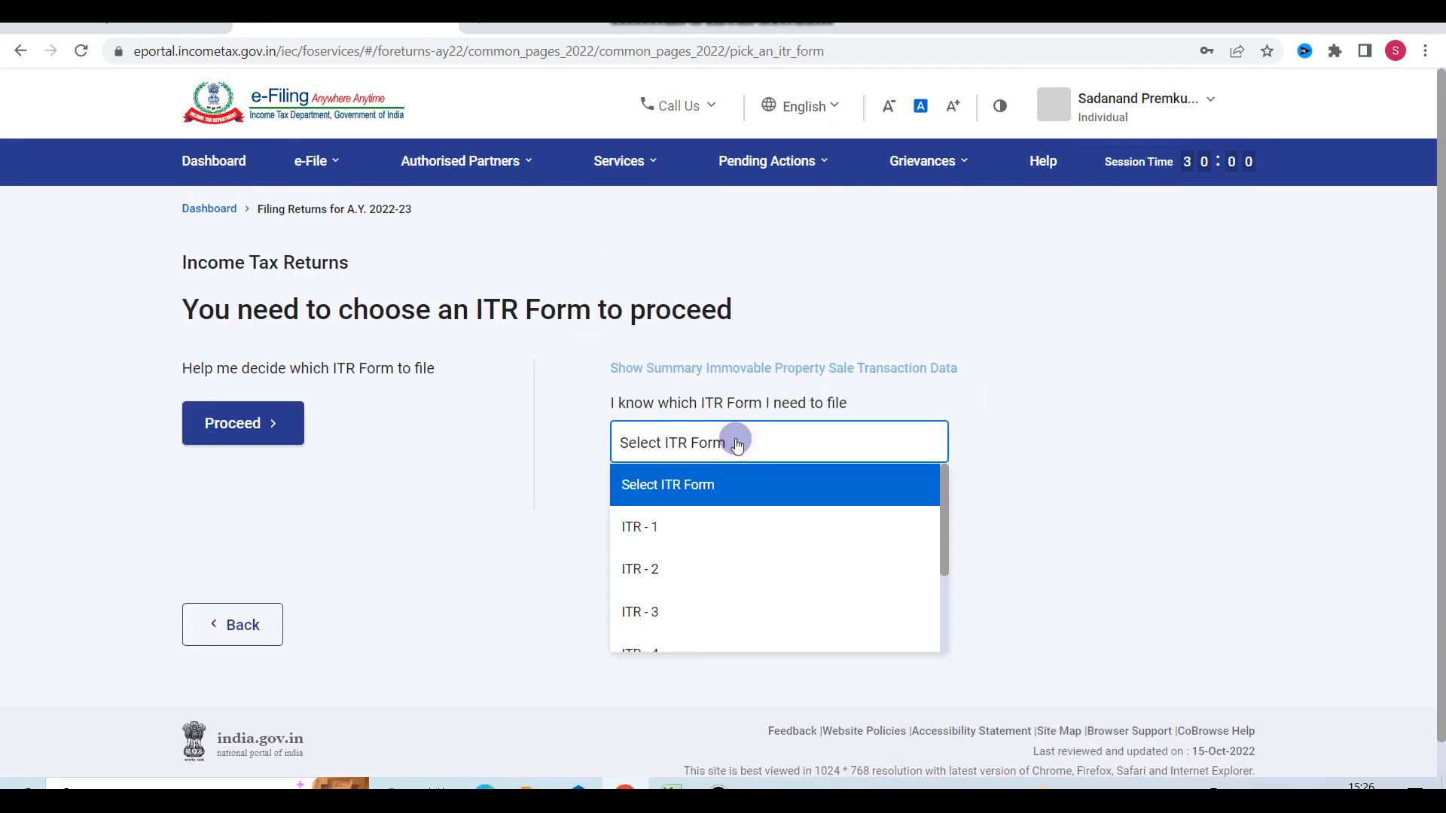
click(668, 539)
scroll(561, 541, down, 2)
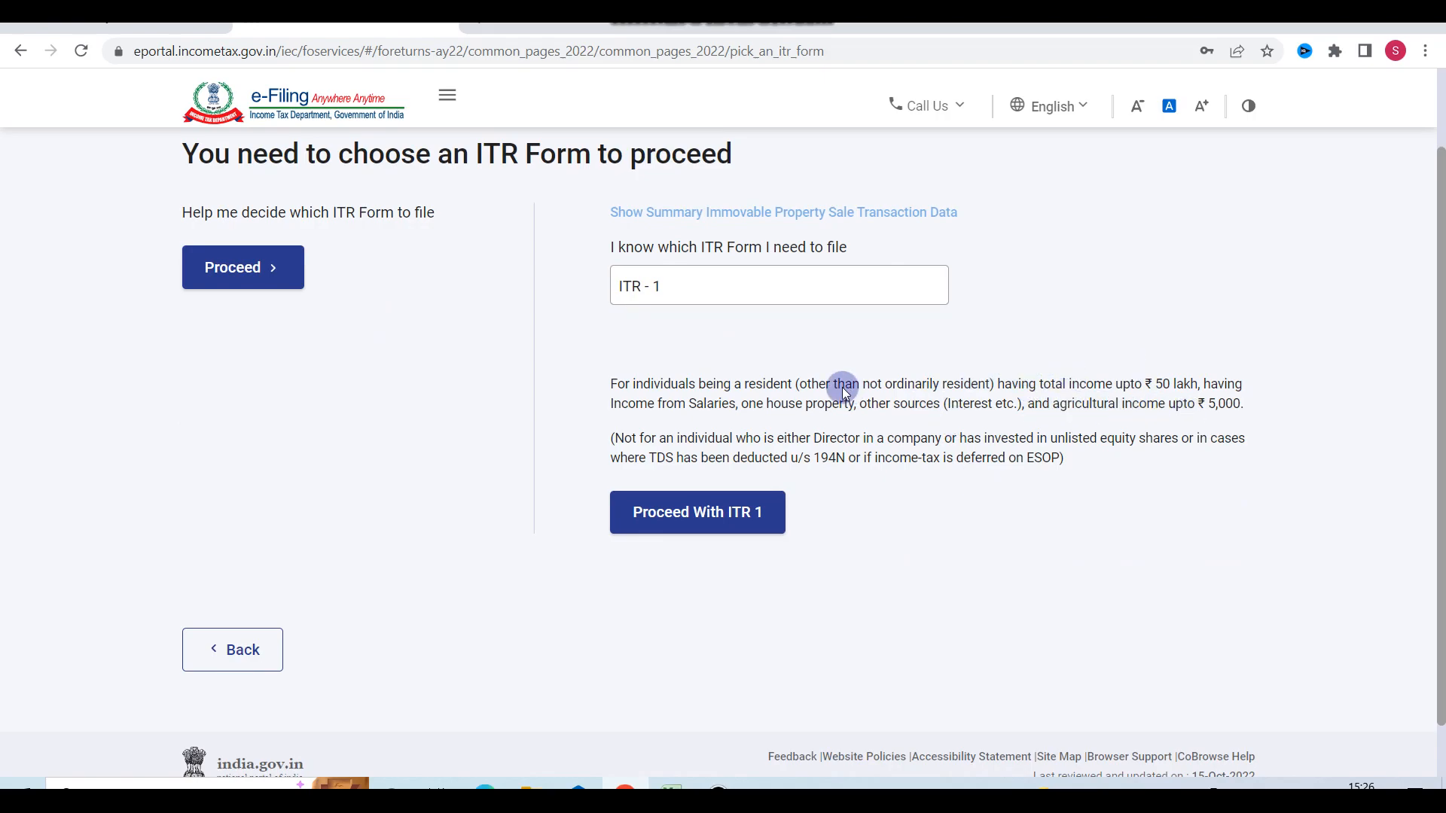
click(672, 525)
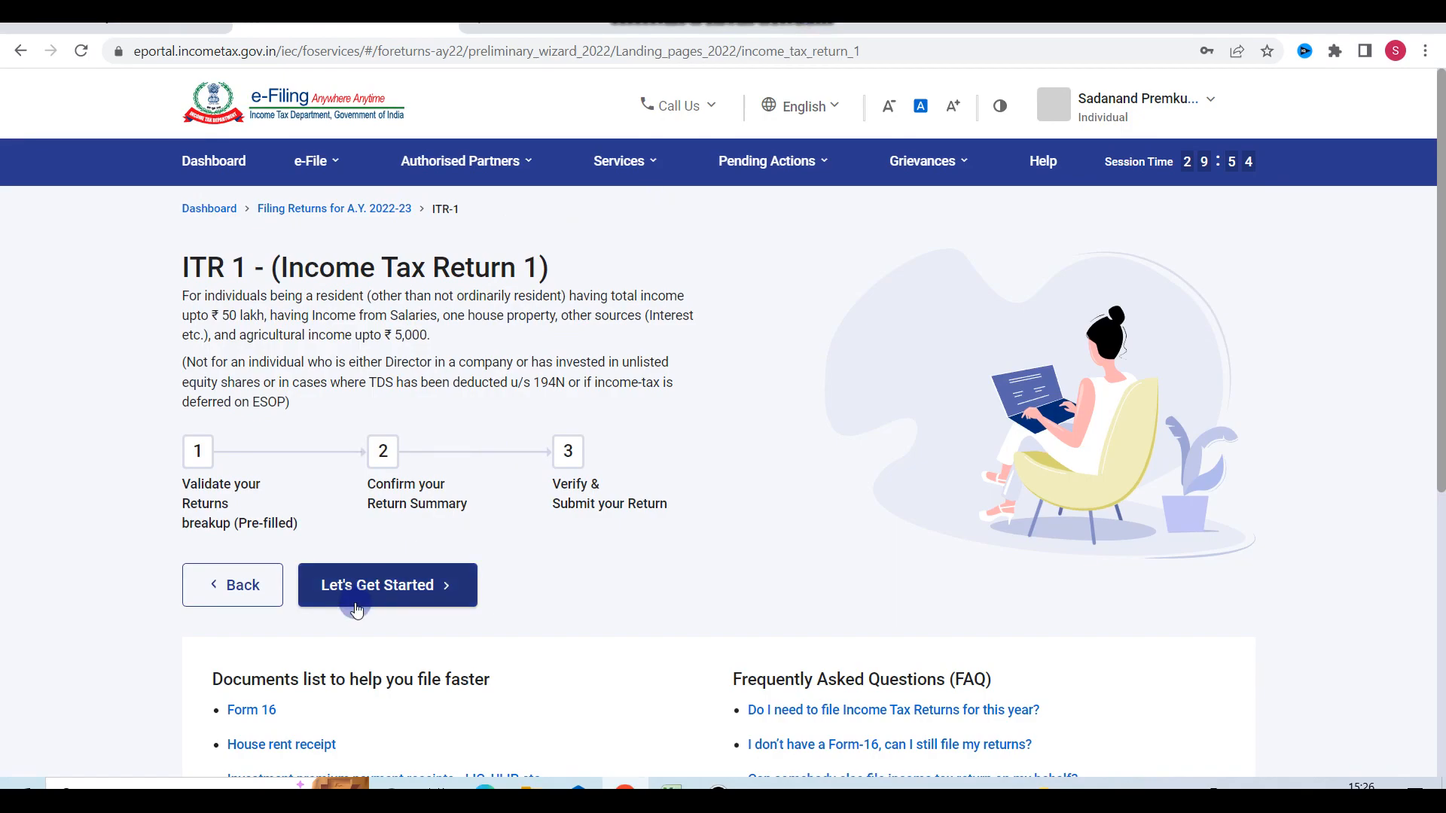
click(387, 591)
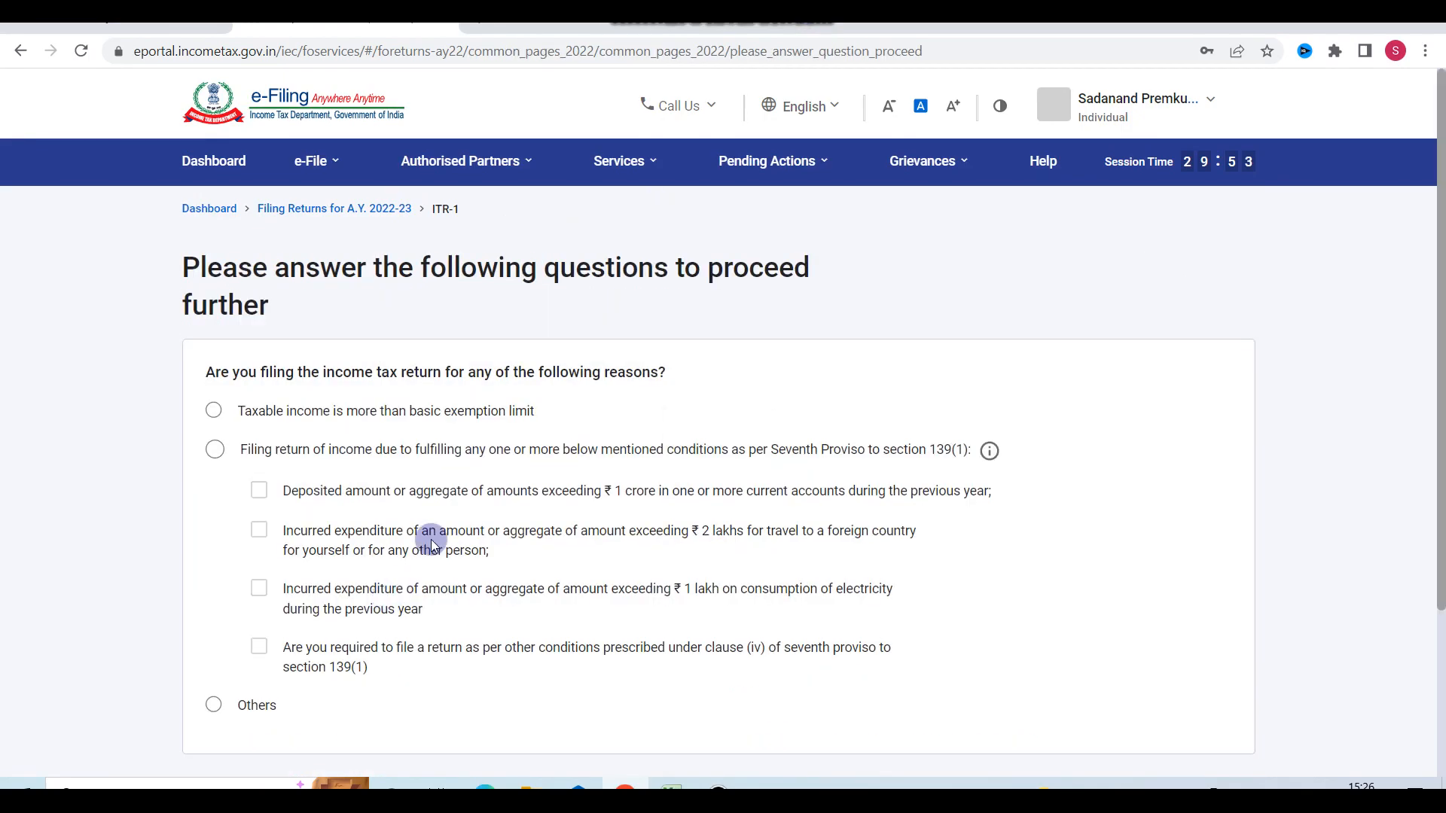
Step: Give taxable income above the basic exemption limit as the filing reason, continue and acknowledge the pre-filled return notice
click(223, 419)
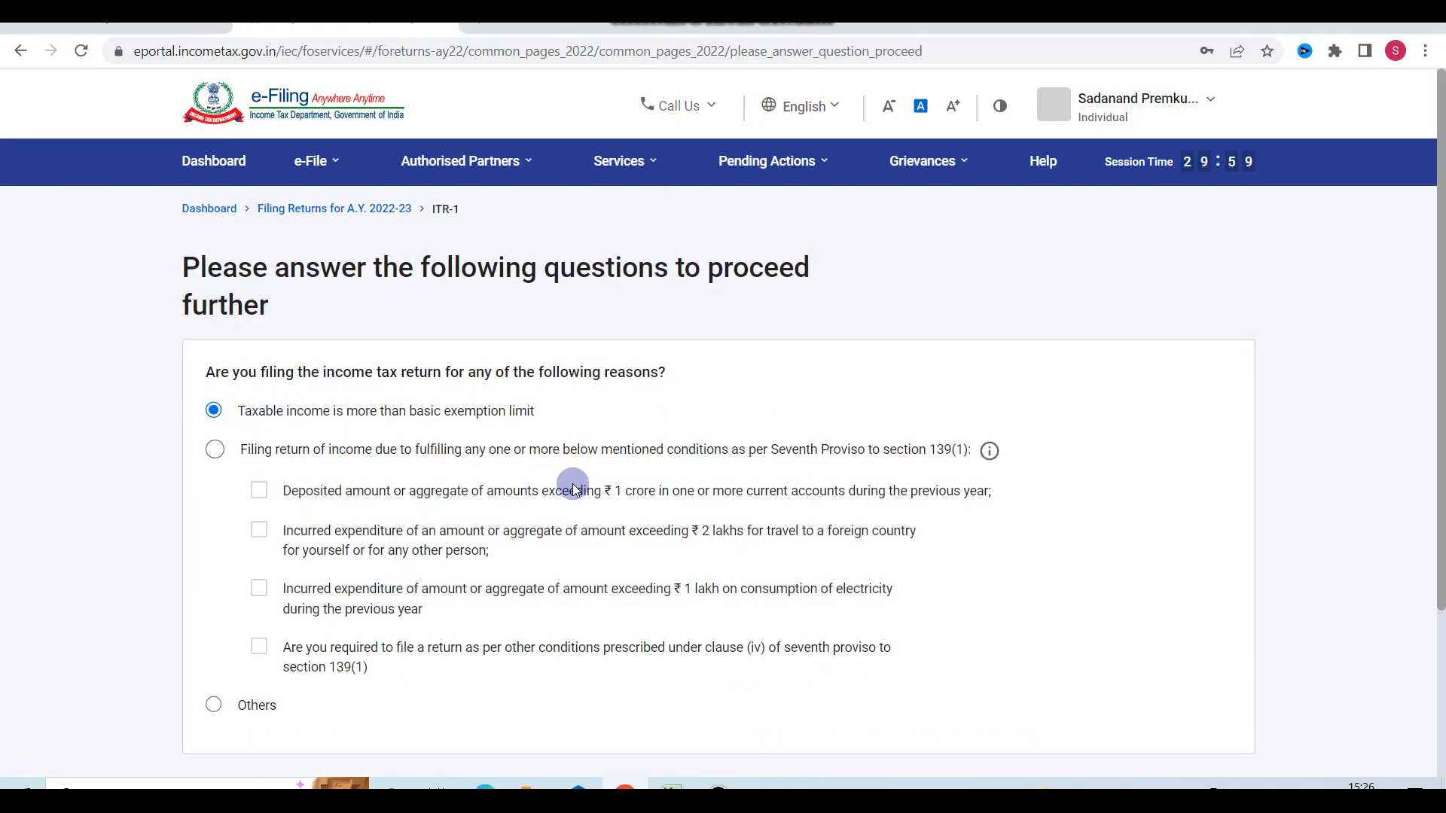
scroll(677, 508, down, 3)
click(1163, 594)
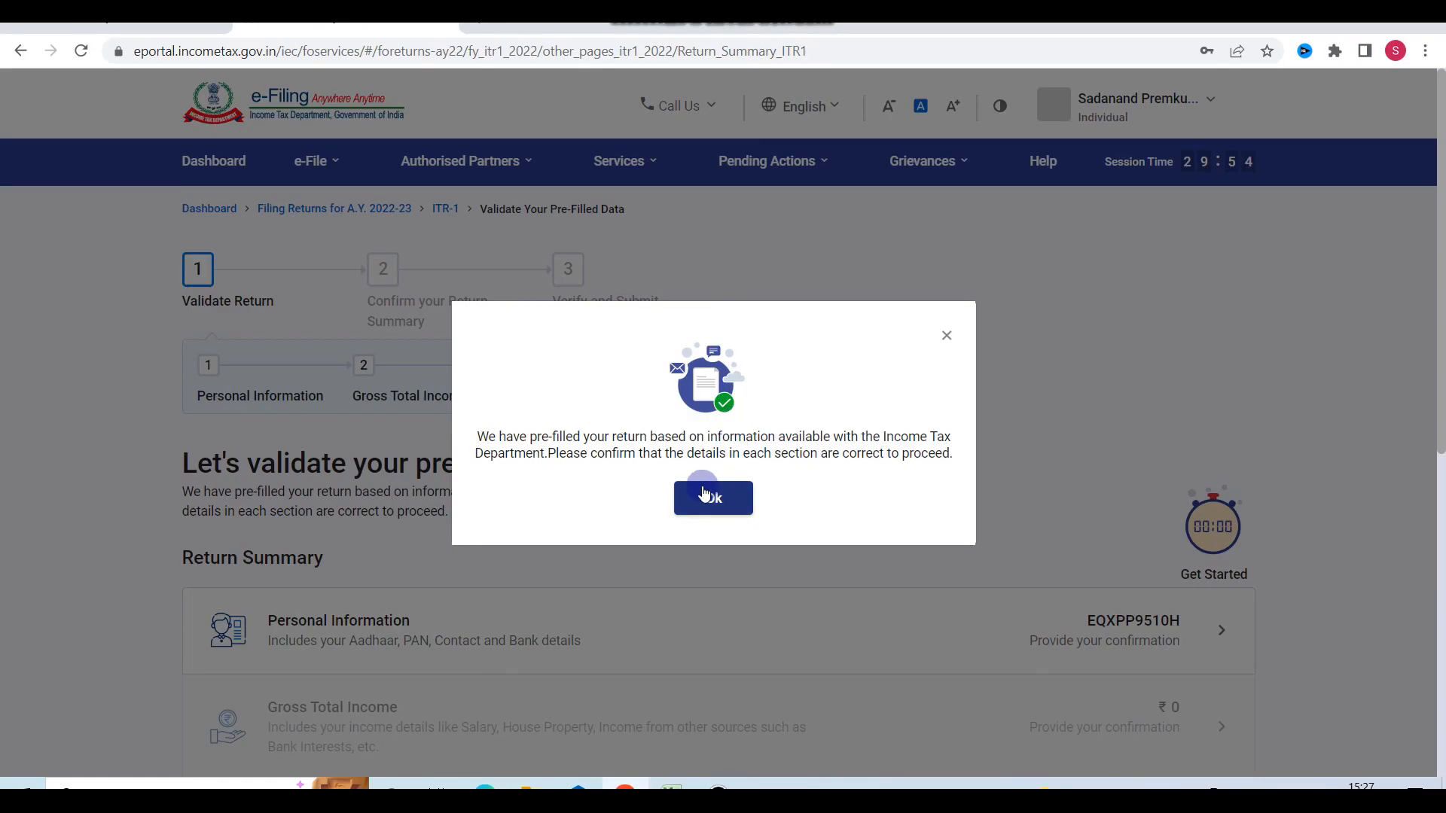
click(704, 494)
Step: Open the Personal Information section of the return summary and set the nature of employment to Others
scroll(736, 533, down, 6)
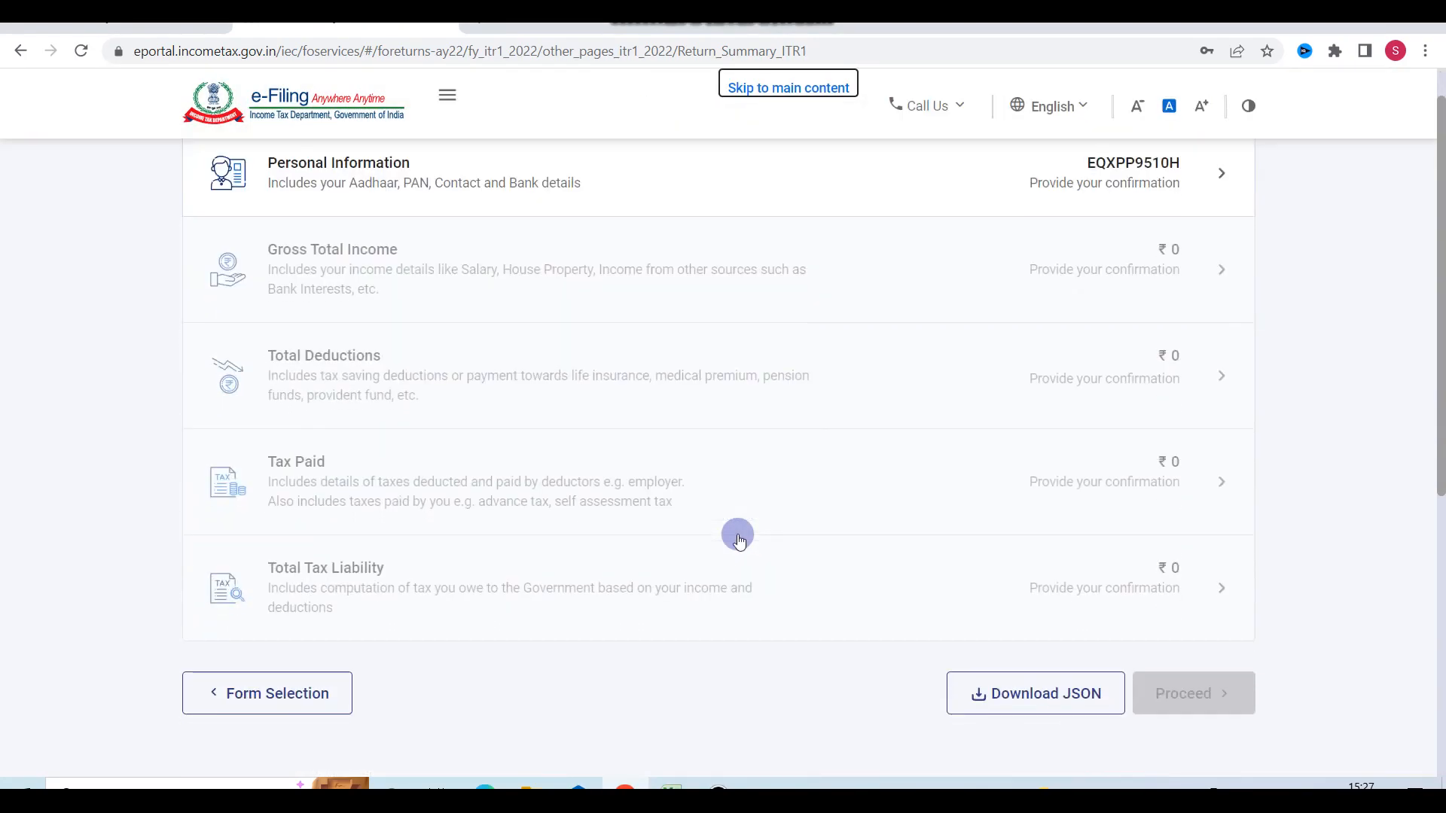
scroll(552, 441, up, 1)
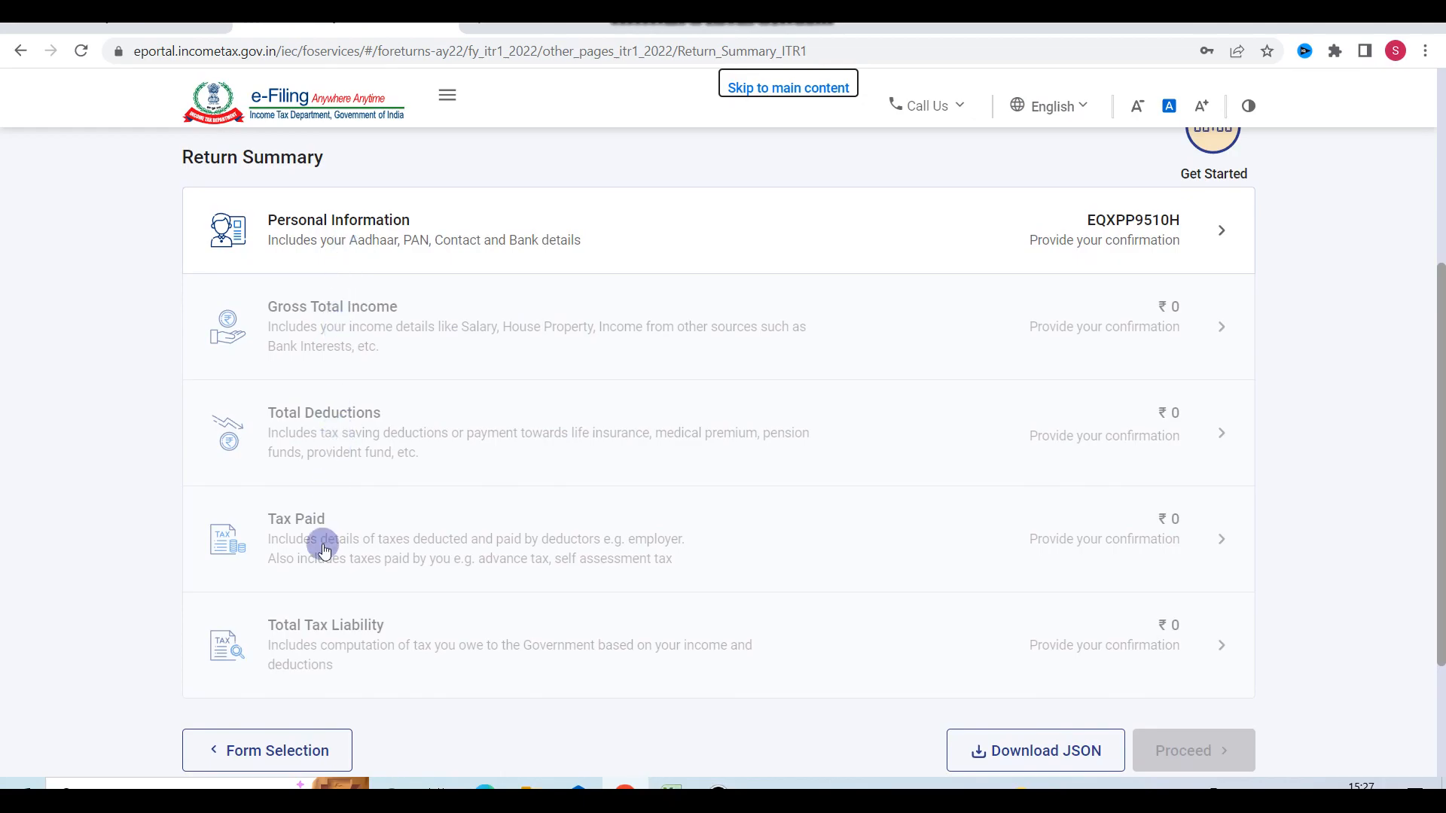
scroll(579, 537, up, 1)
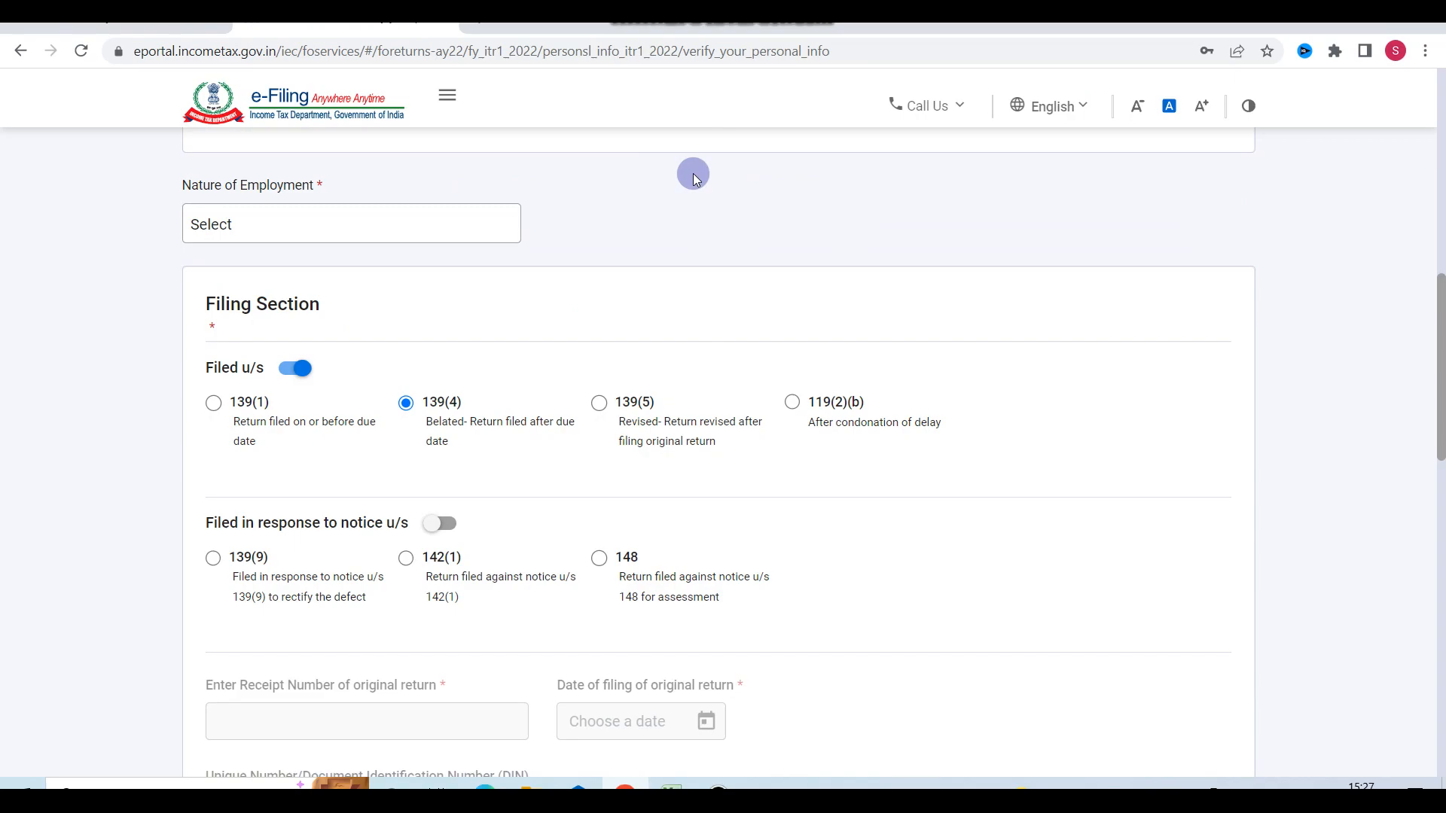
click(268, 216)
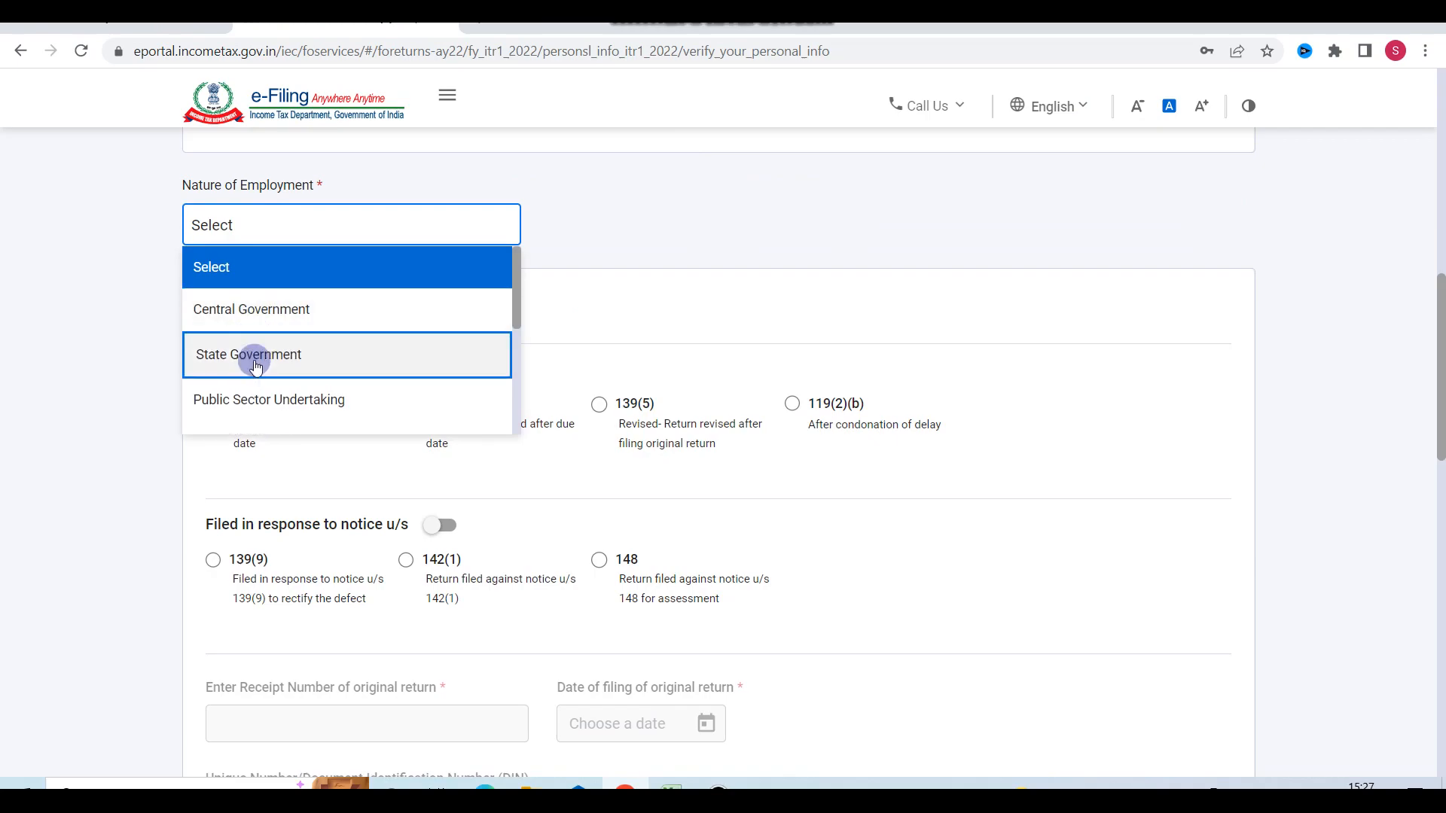
scroll(256, 377, down, 3)
scroll(261, 405, down, 1)
click(229, 376)
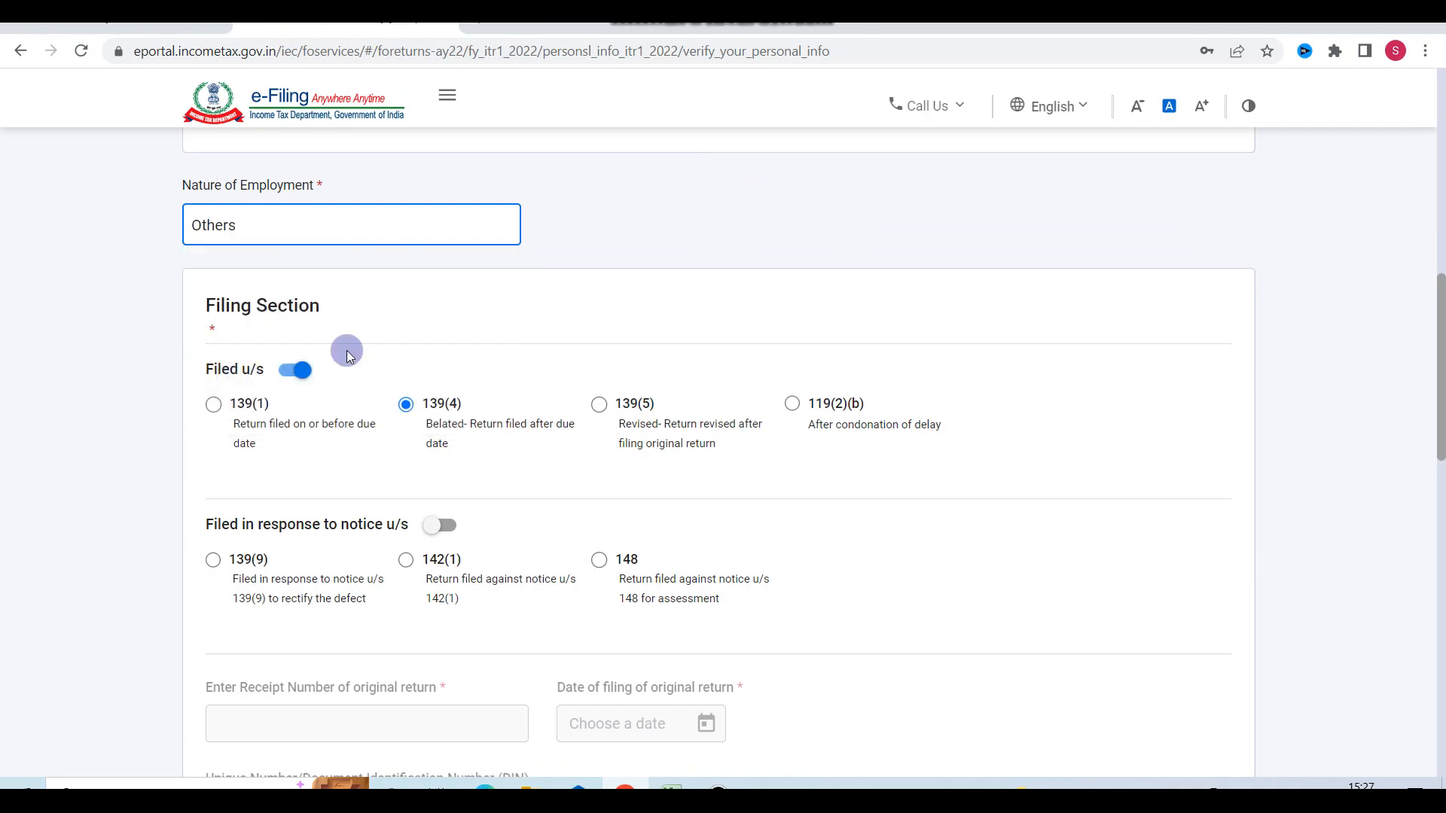
click(628, 301)
Step: Select the validated bank account for the refund and confirm the Personal Information section
scroll(625, 299, down, 1)
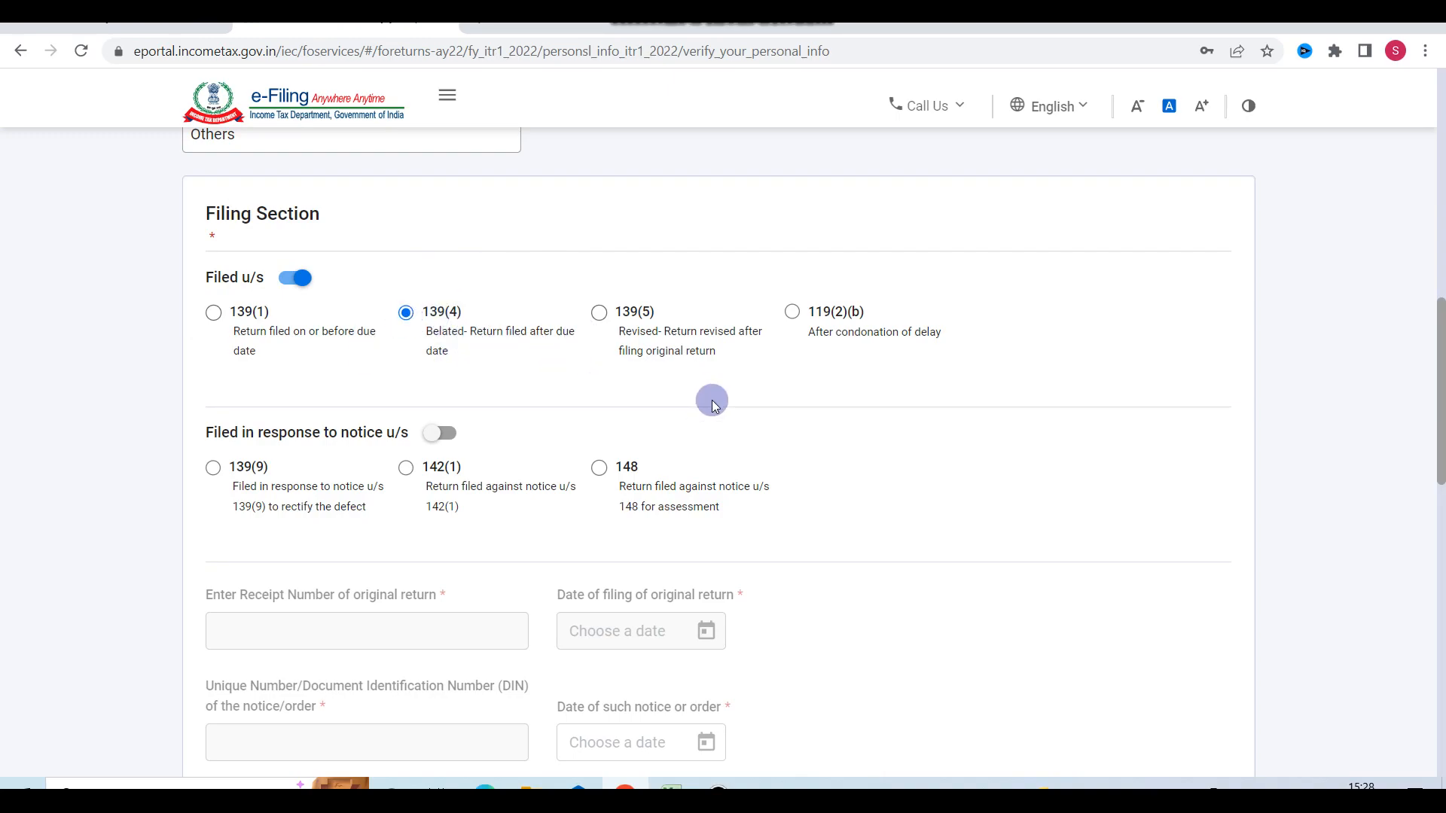
scroll(711, 398, down, 3)
scroll(711, 400, down, 5)
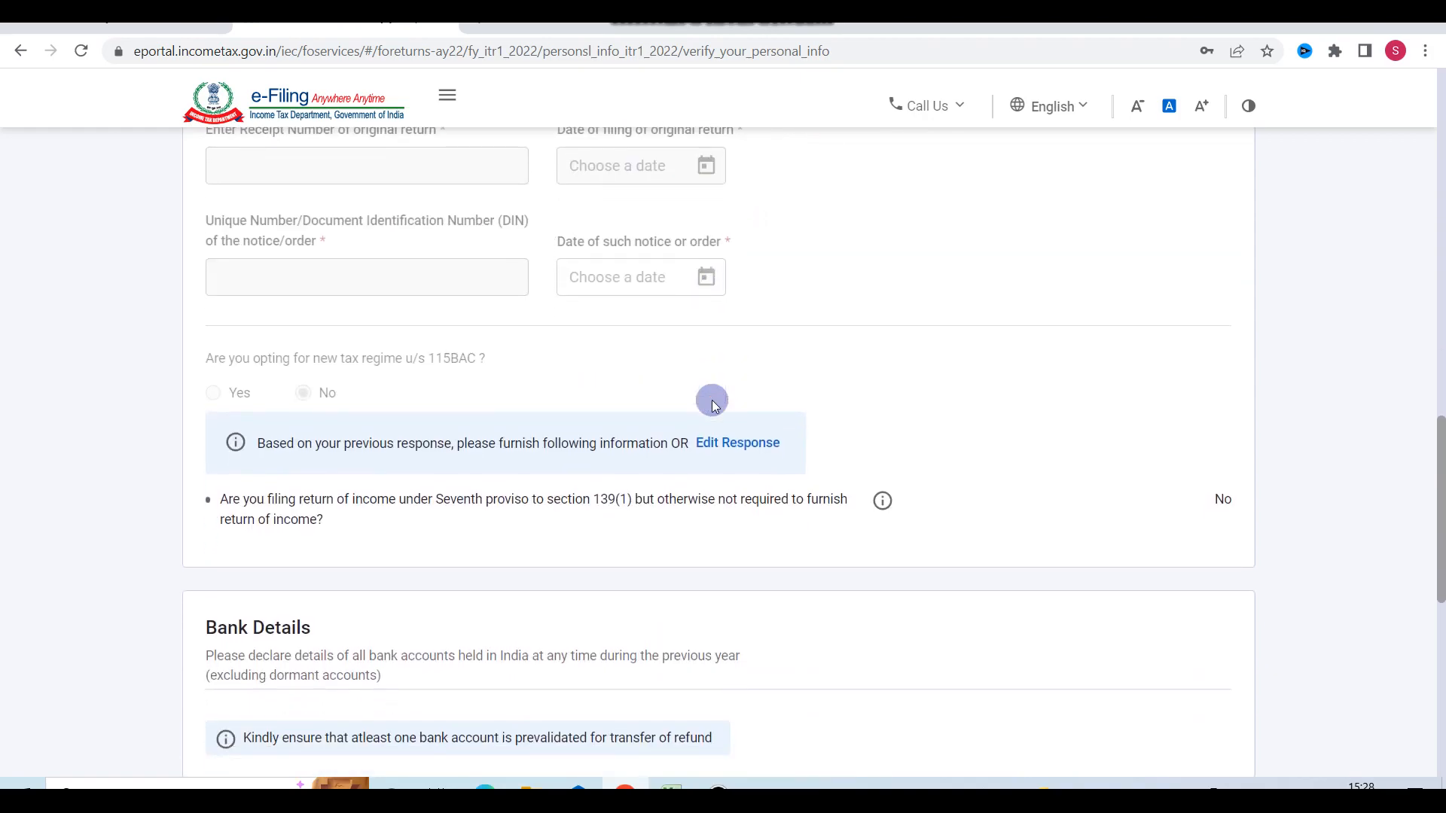
scroll(712, 400, down, 5)
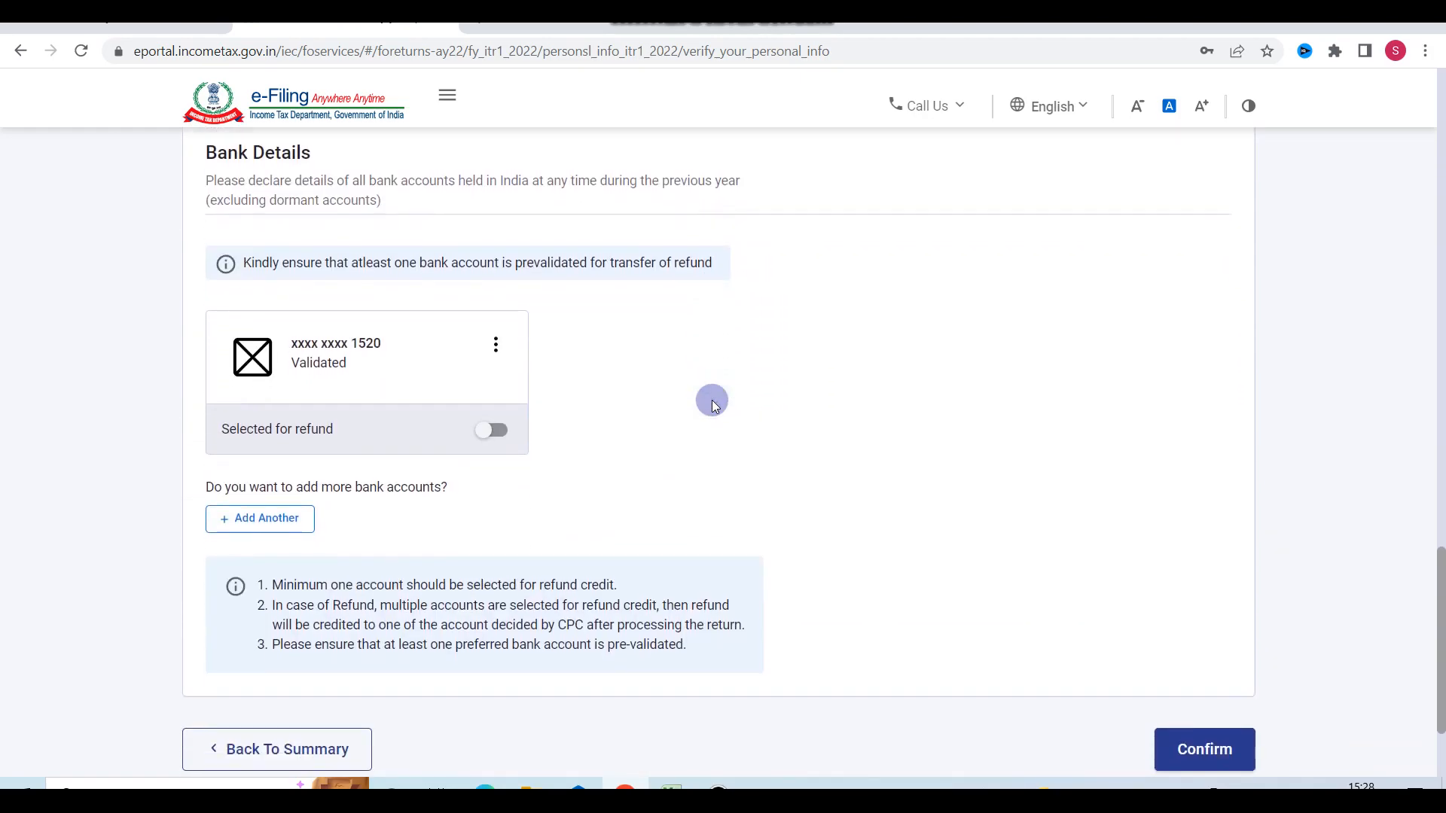
click(498, 434)
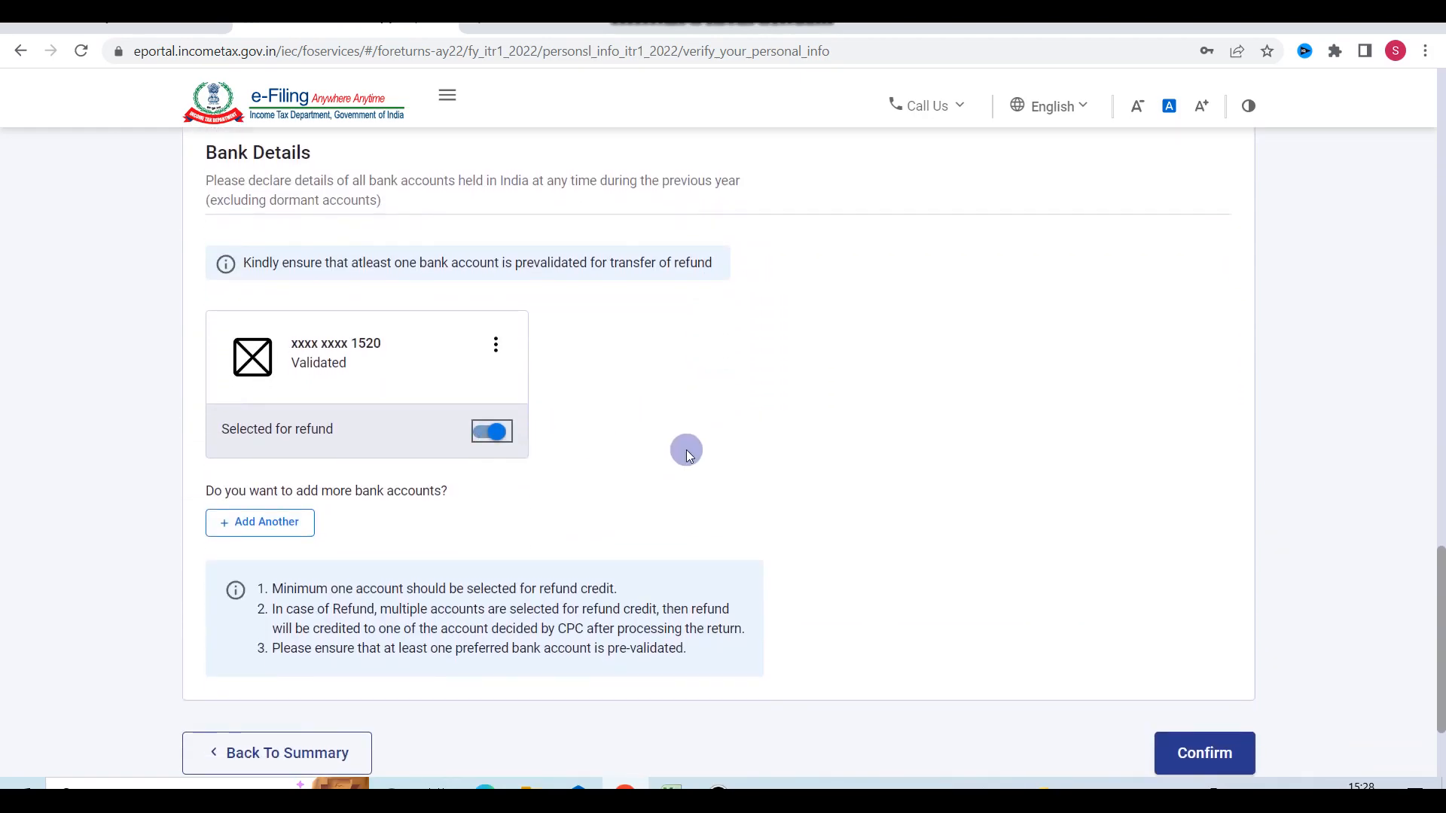
scroll(686, 450, down, 3)
click(1204, 587)
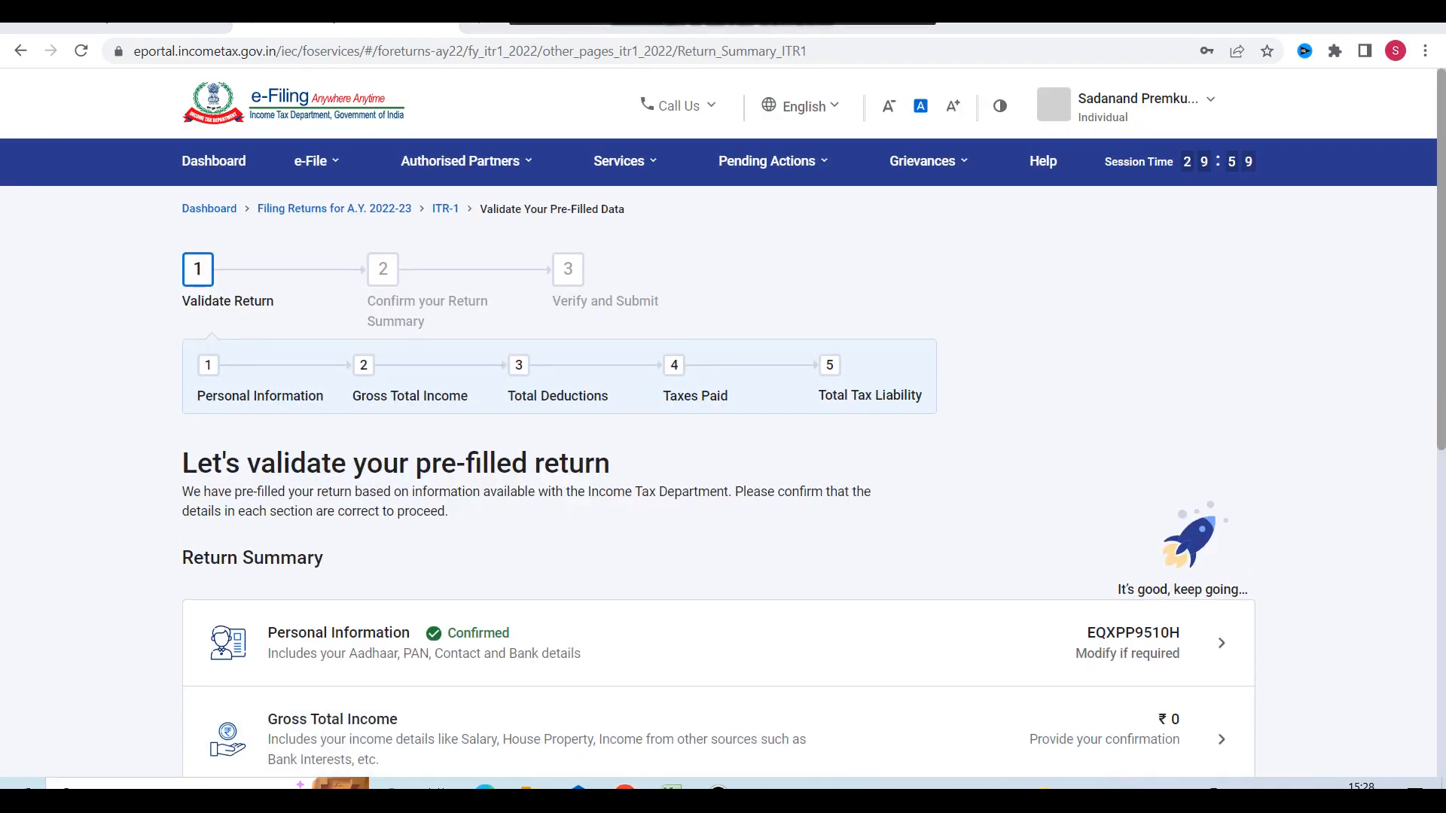
Step: Open the Gross Total Income section and continue past the salary exemption questions to the income source details
scroll(694, 206, down, 4)
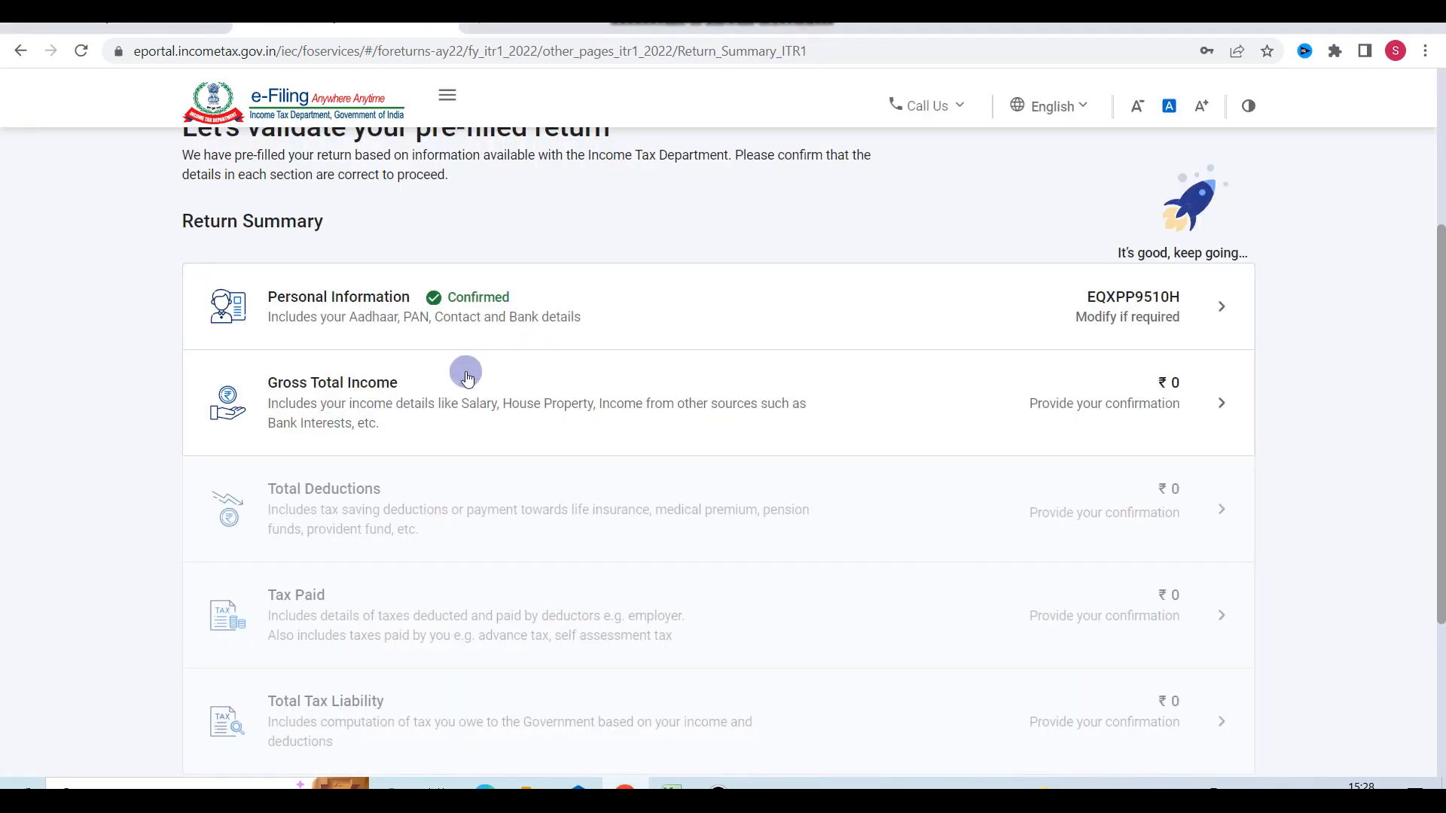
click(1121, 415)
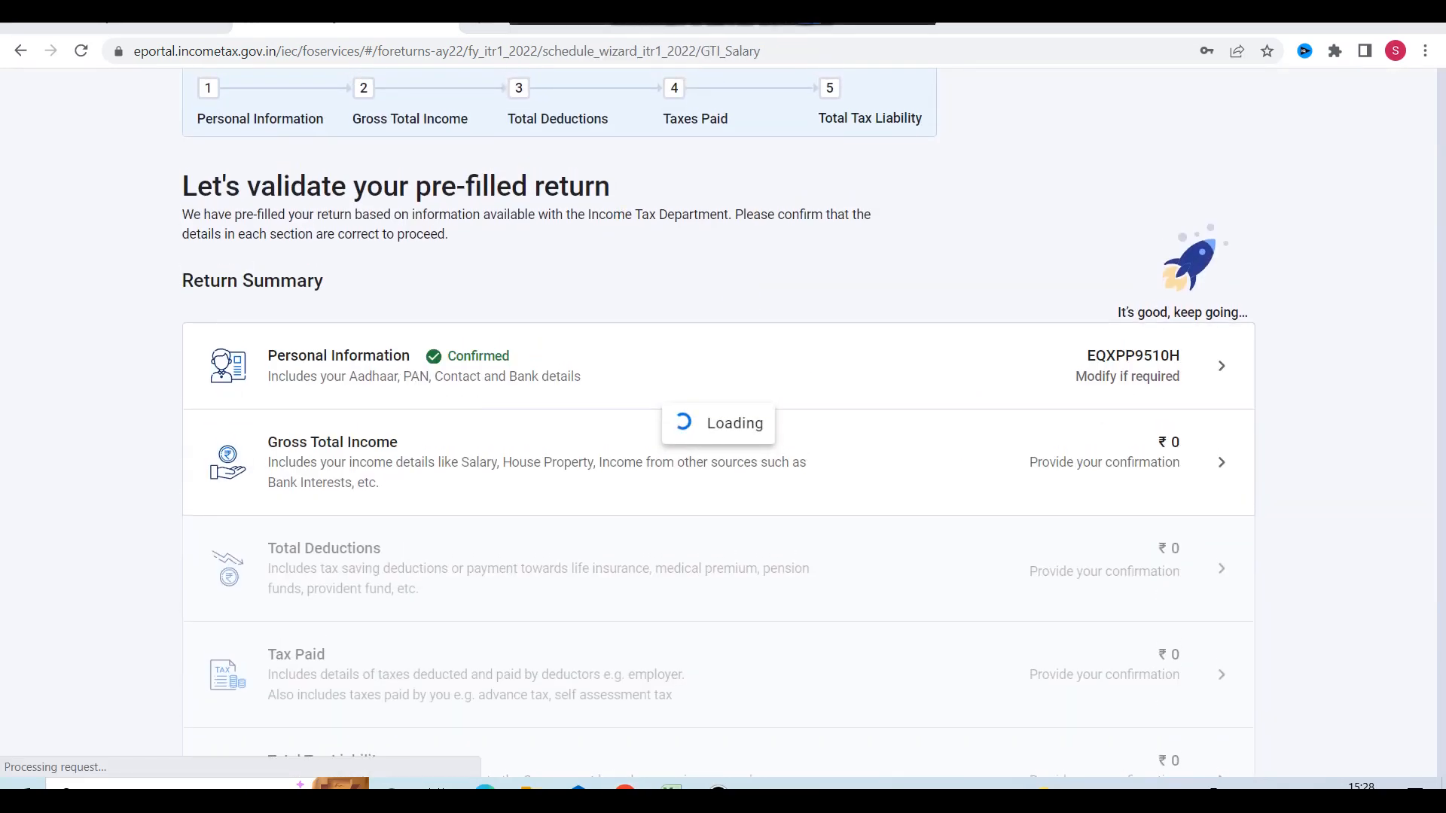
scroll(770, 413, down, 1)
scroll(768, 412, down, 6)
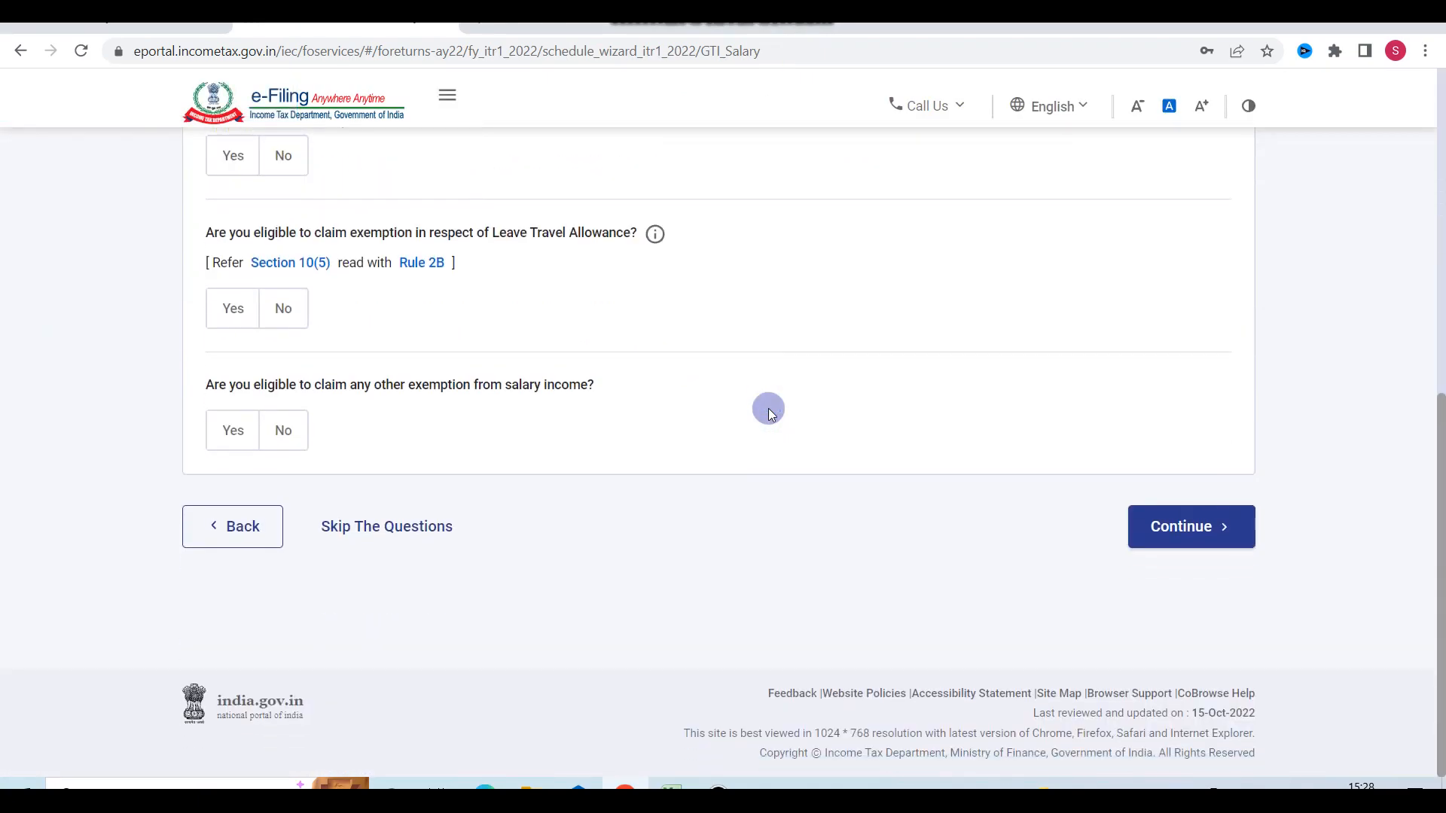
click(1168, 535)
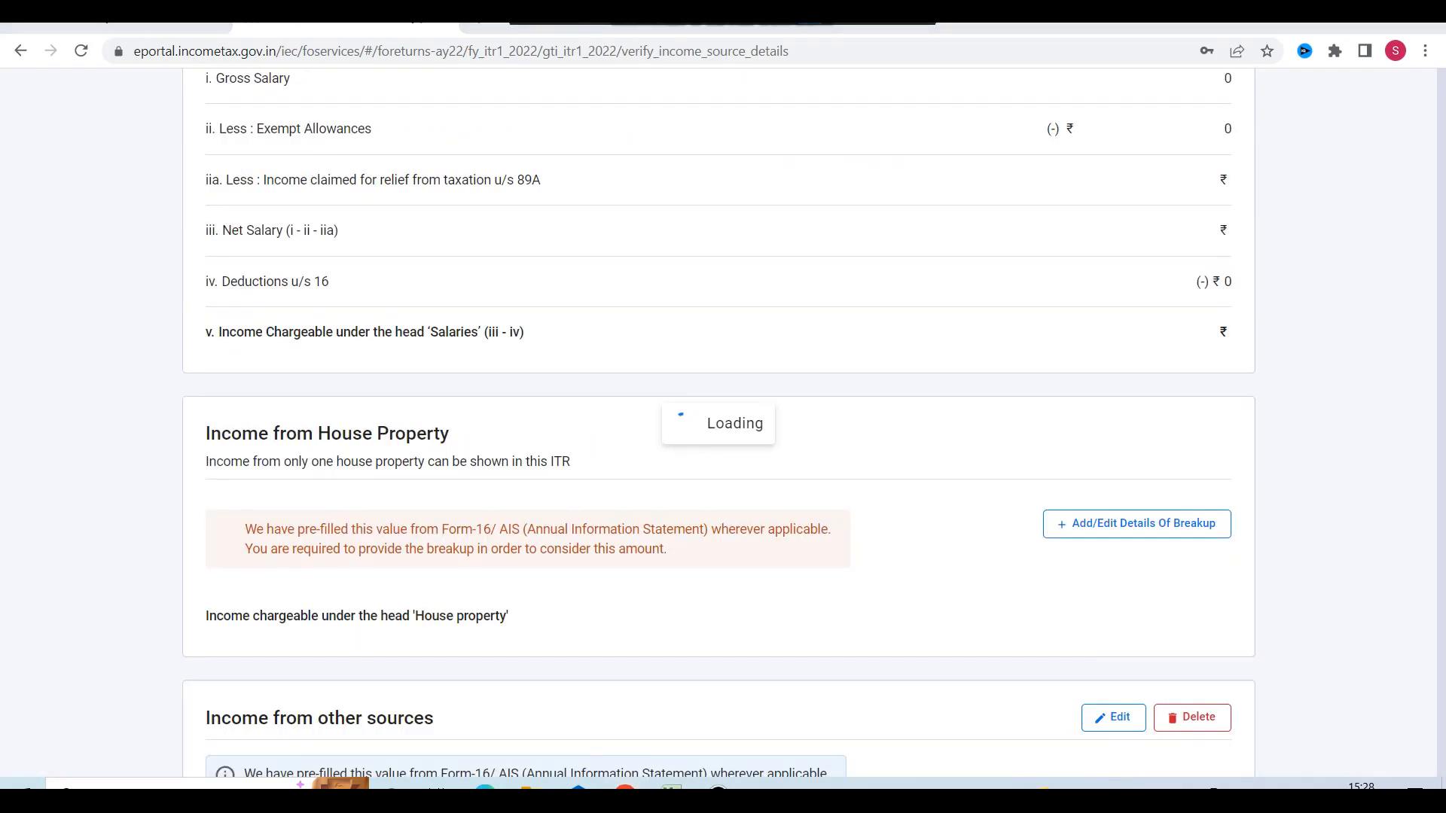
Step: Edit the income from salary and enter 450000 as the salary as per section 17(1)
scroll(726, 517, down, 3)
click(1226, 318)
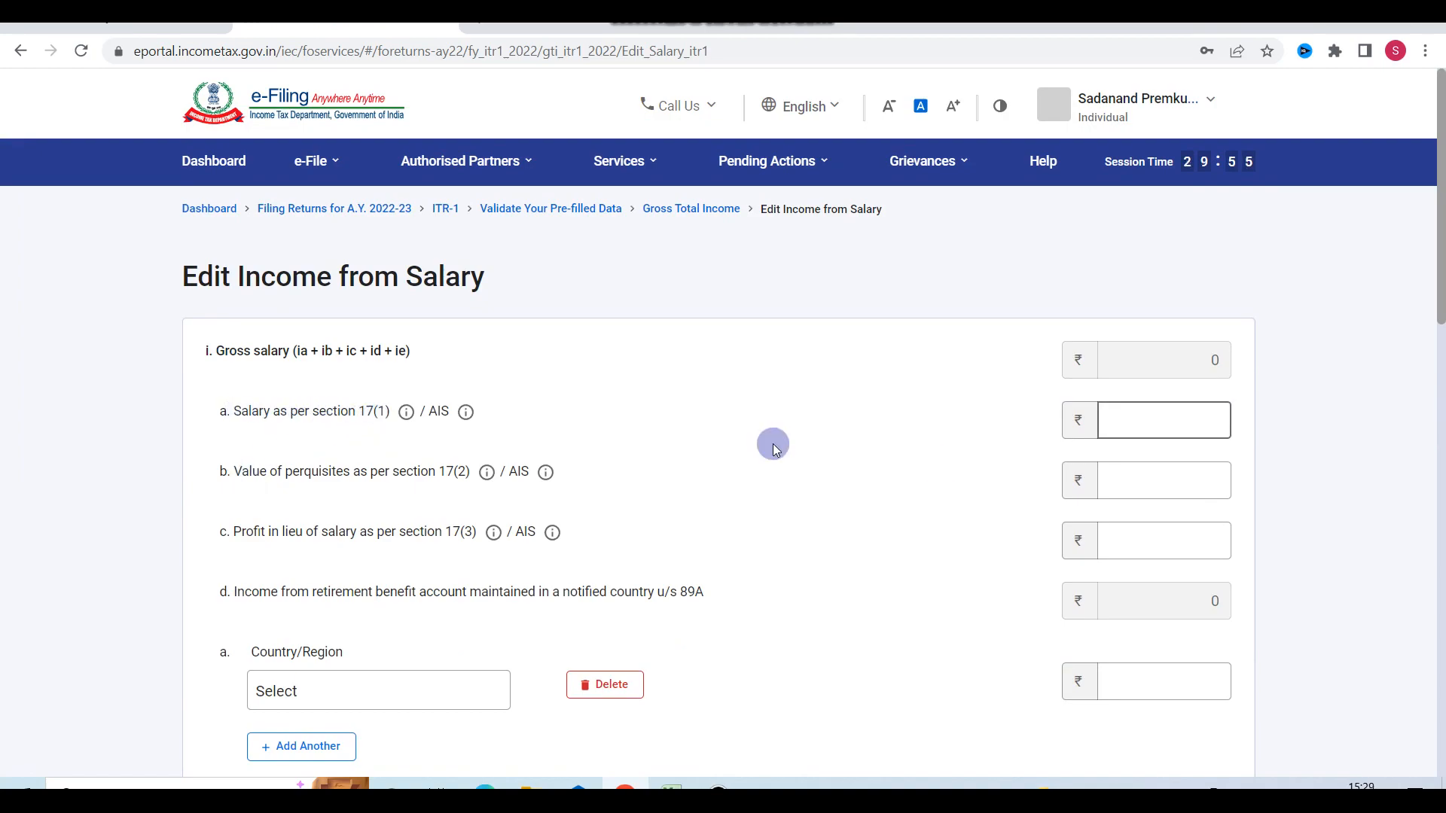
click(1154, 416)
text(450000)
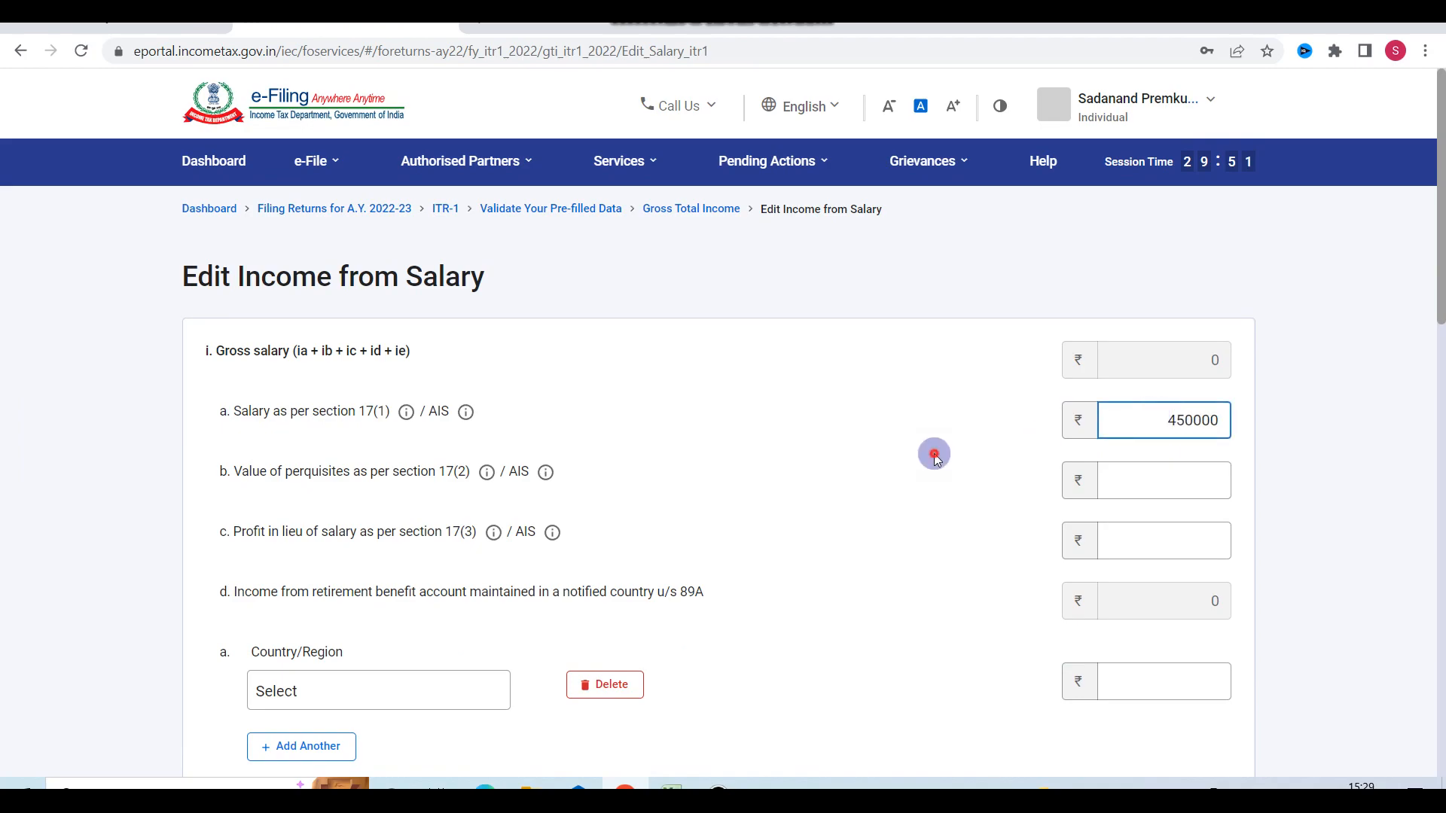
click(723, 25)
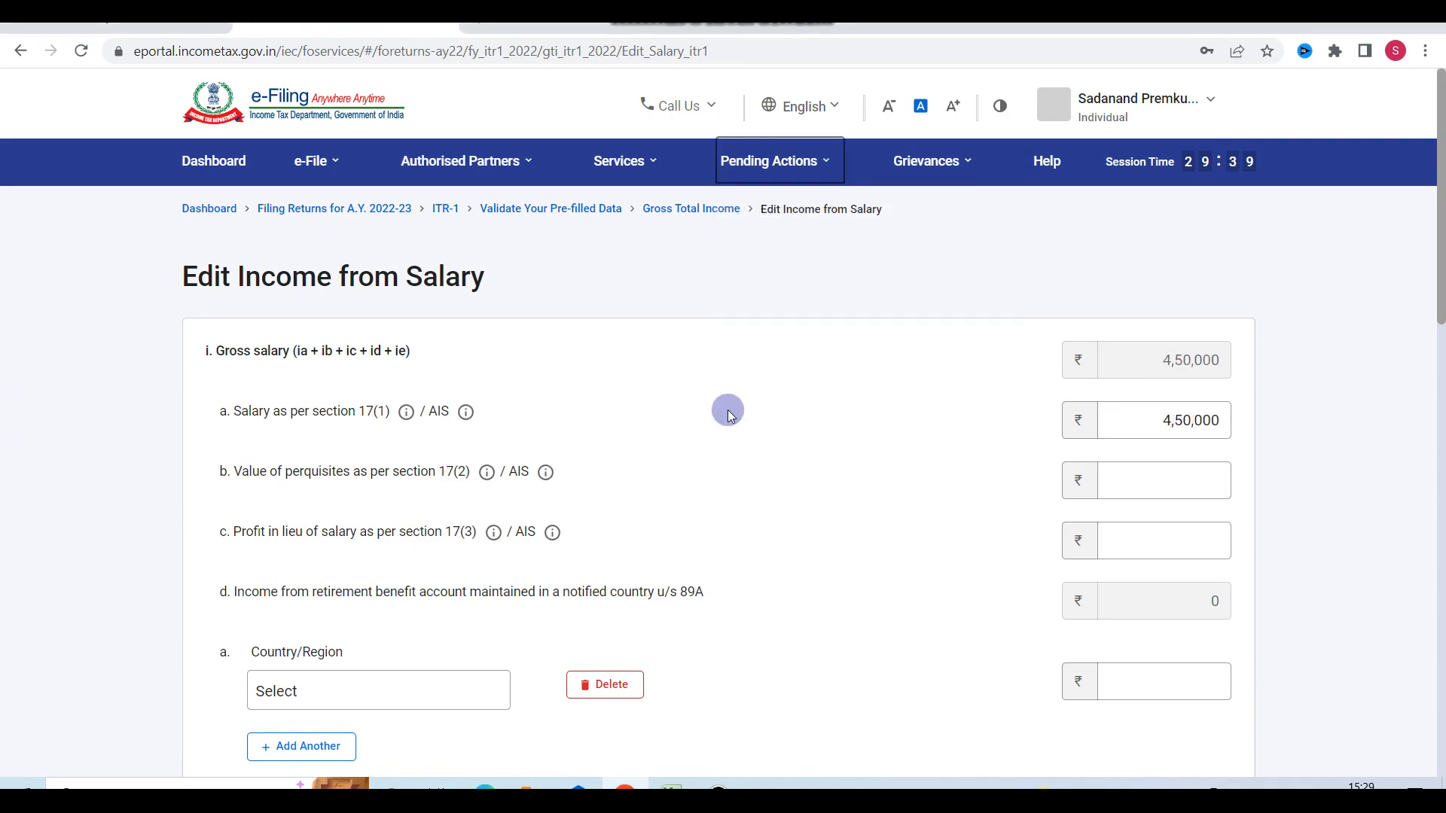
click(718, 411)
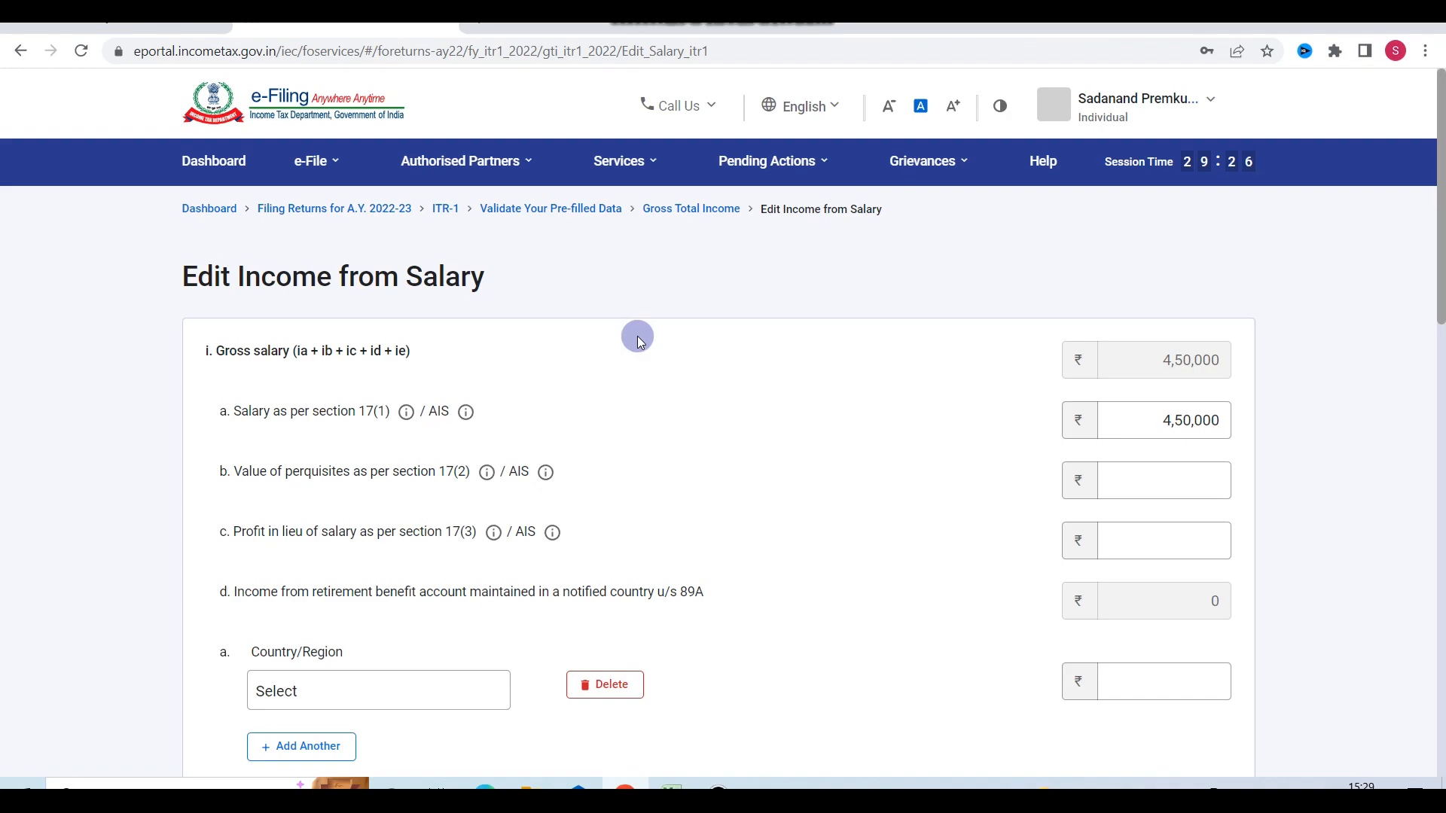
Step: Go to the Annual Information Statement service and show the AIS page on the Compliance Portal
click(625, 162)
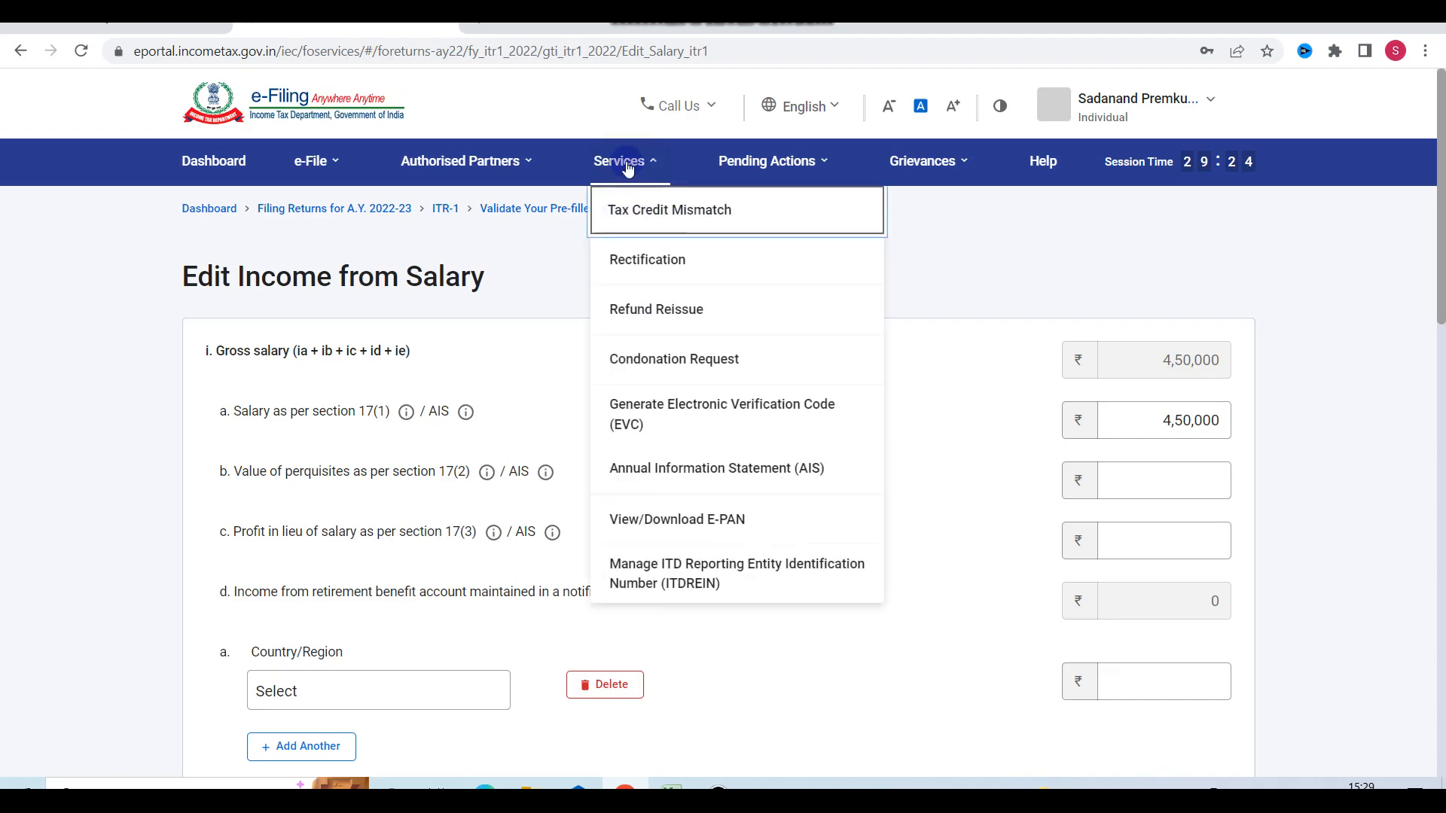
click(712, 479)
click(856, 510)
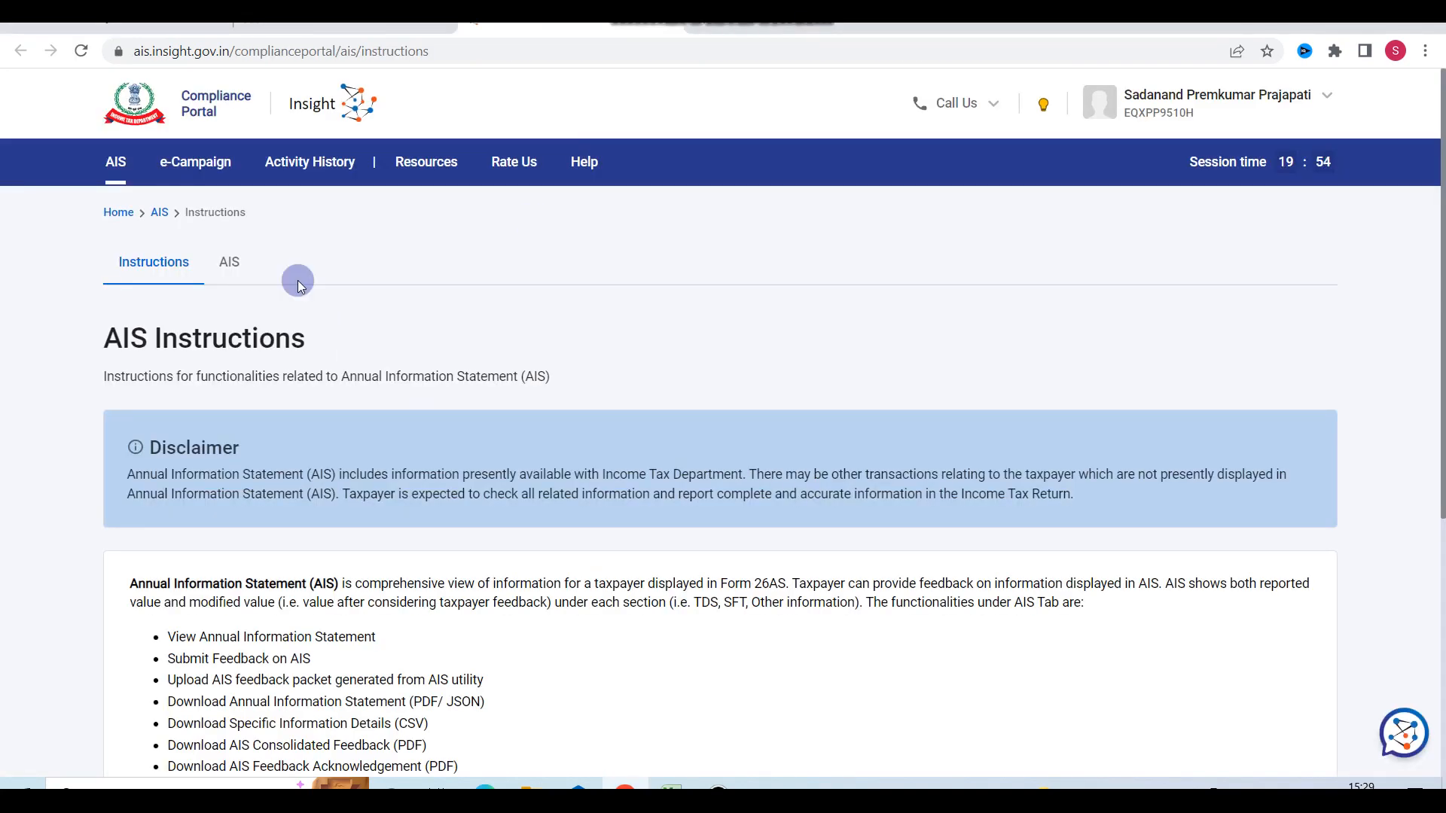
click(229, 261)
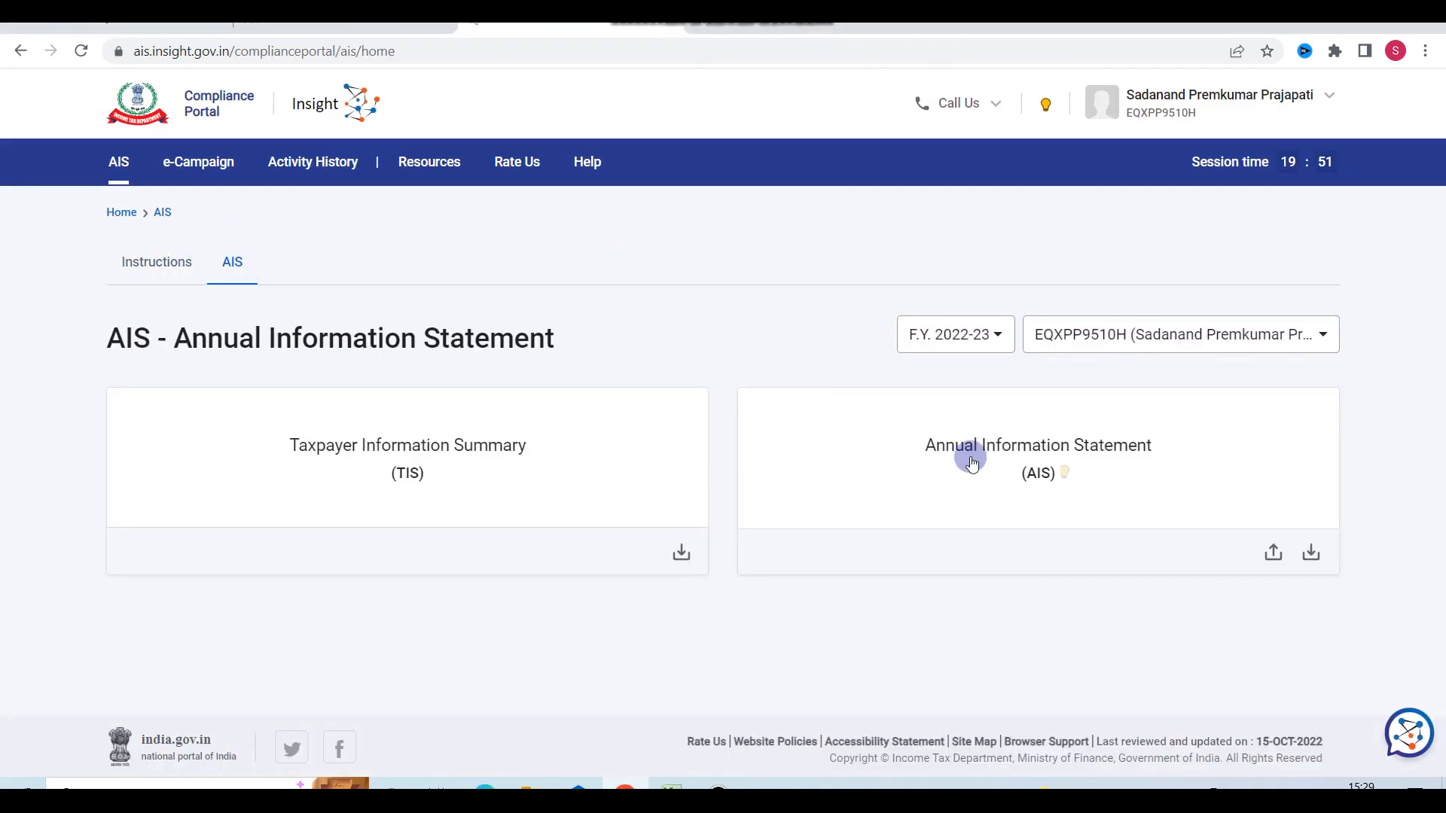
Step: Open the Annual Information Statement and view the SFT information in Part B
click(1030, 455)
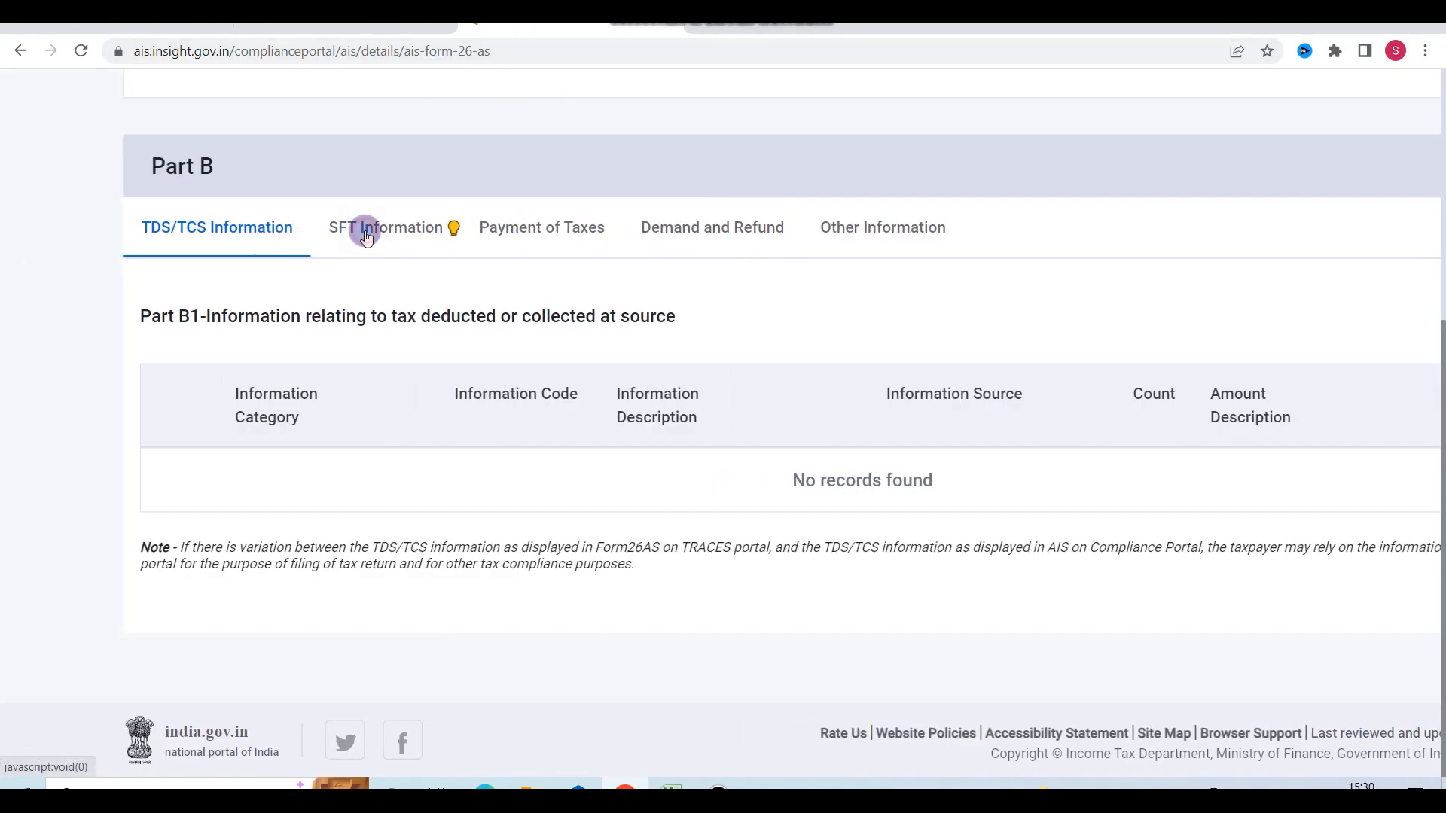
click(366, 235)
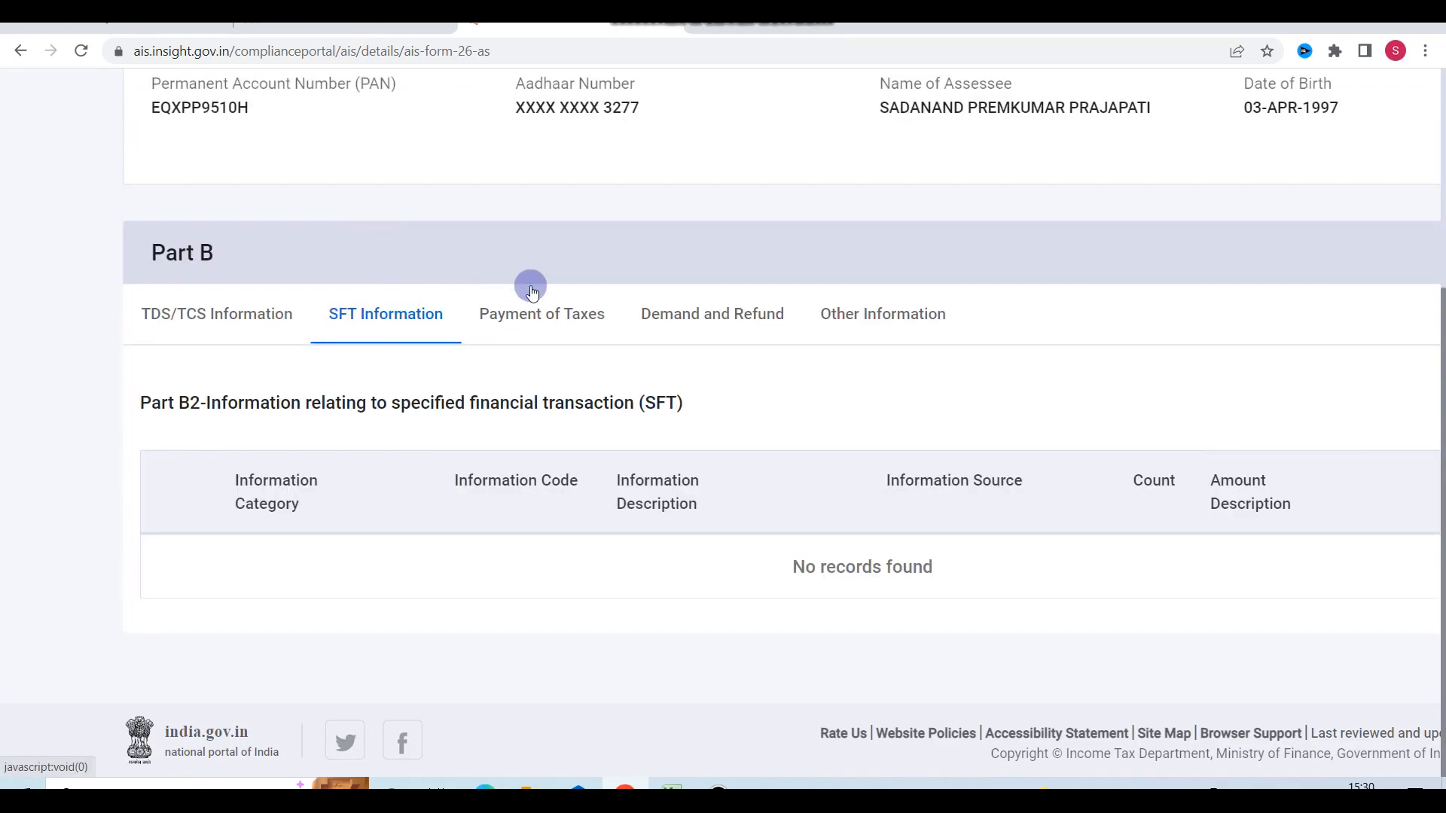
scroll(531, 288, up, 2)
scroll(531, 288, down, 1)
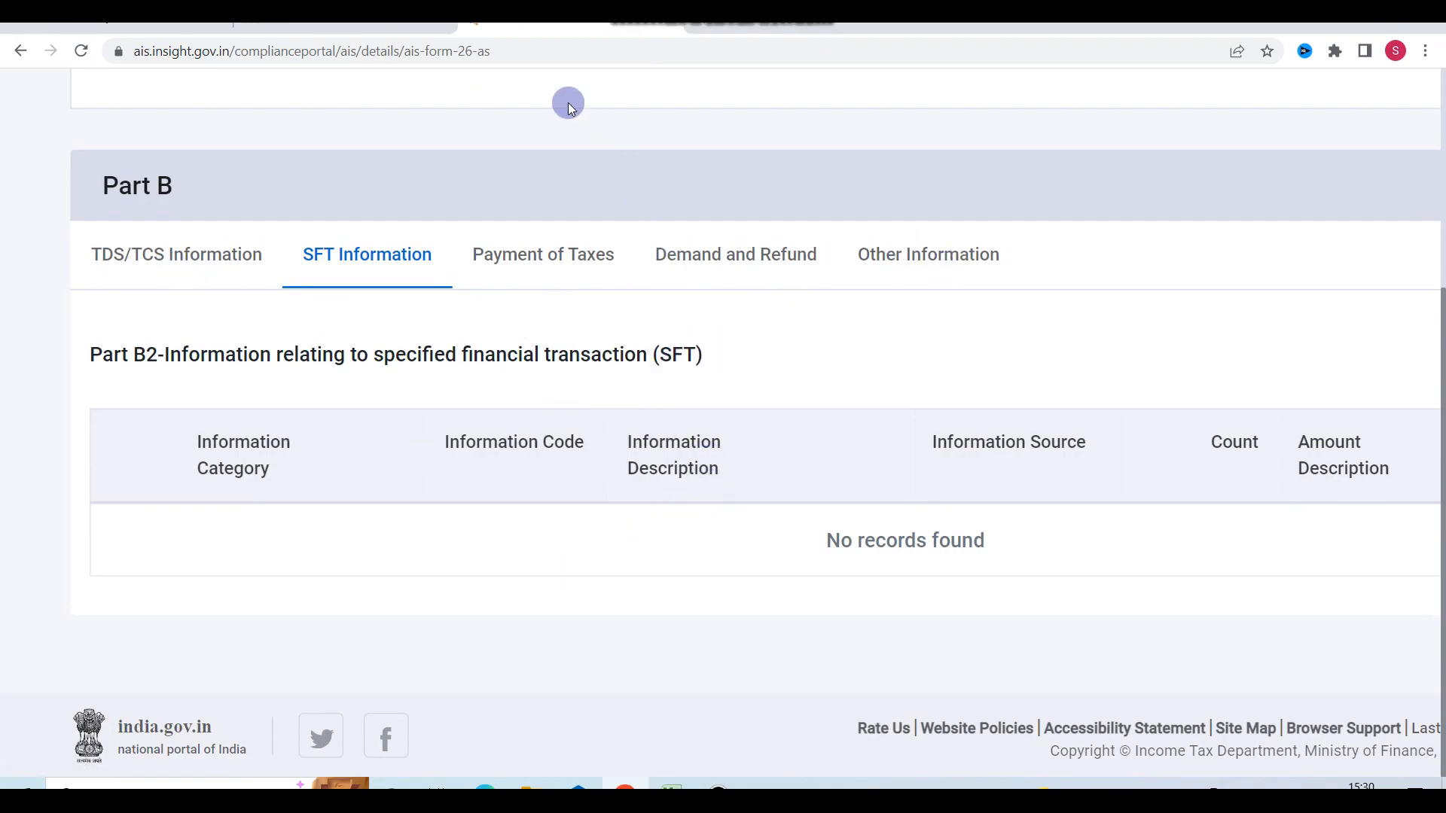
Step: Return to the e-Filing portal, request the Form 26AS view and cancel the redirect to the TDS-CPC website
click(355, 23)
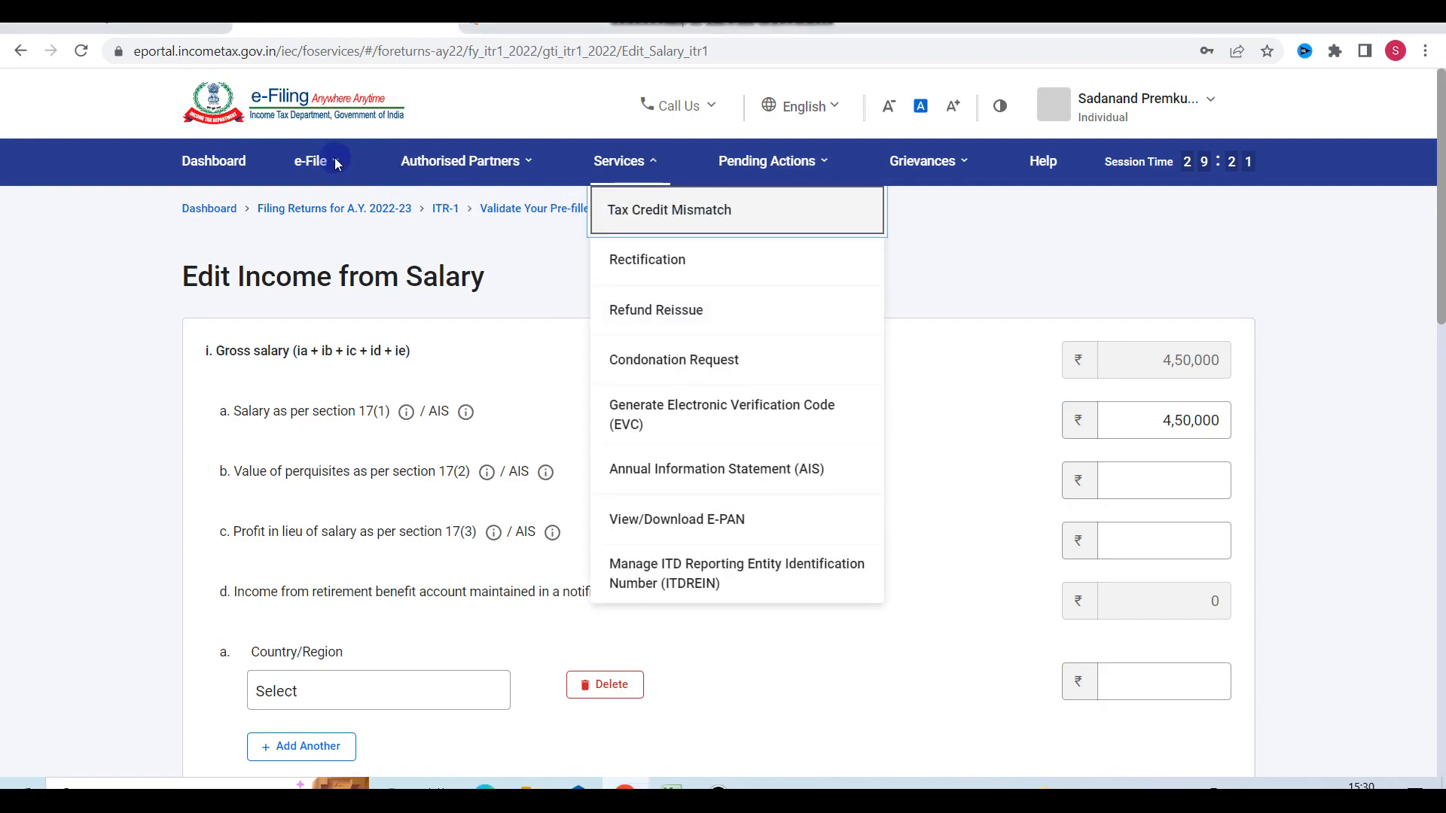
mouse_move(315, 161)
mouse_move(378, 203)
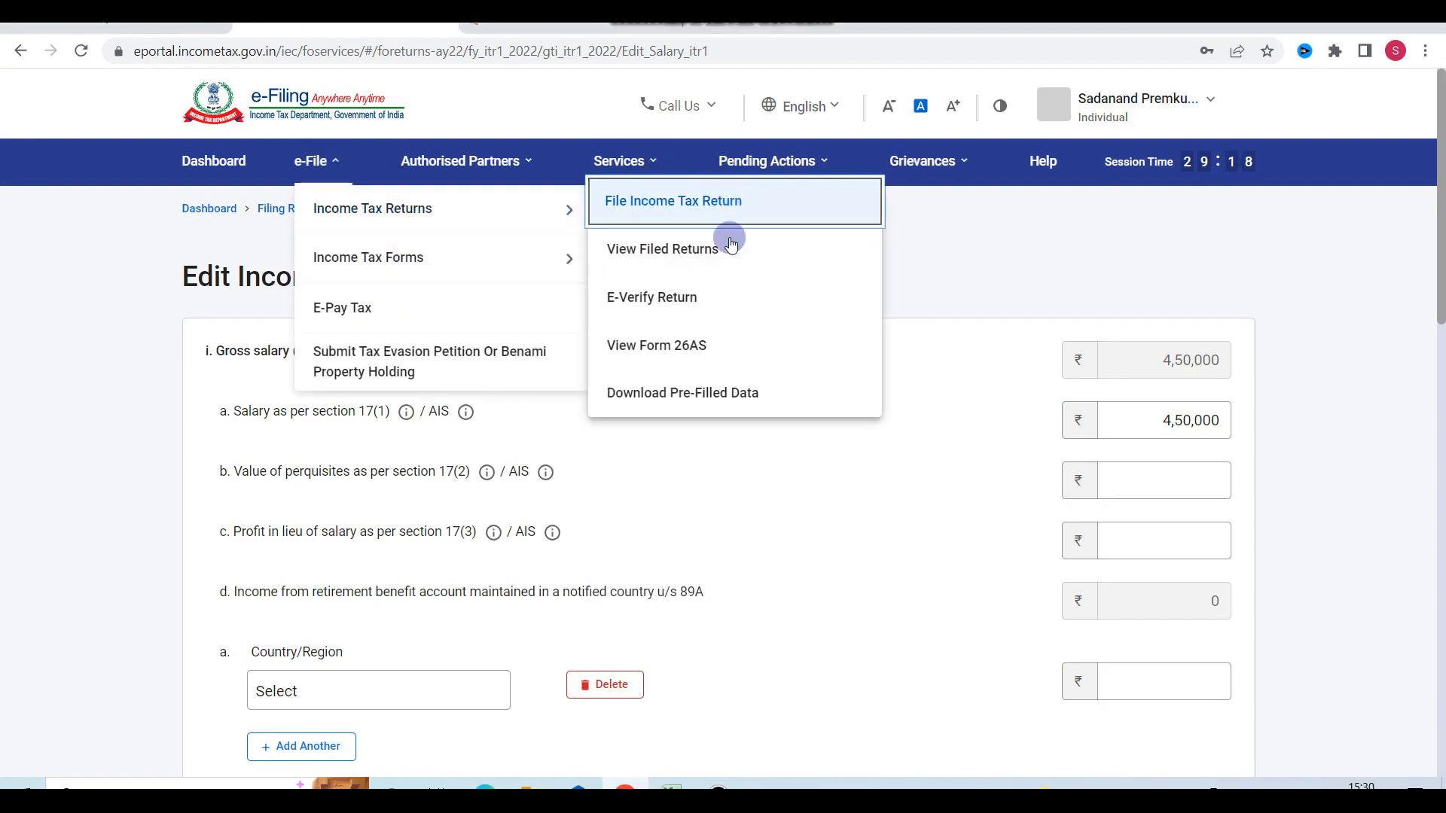
click(690, 362)
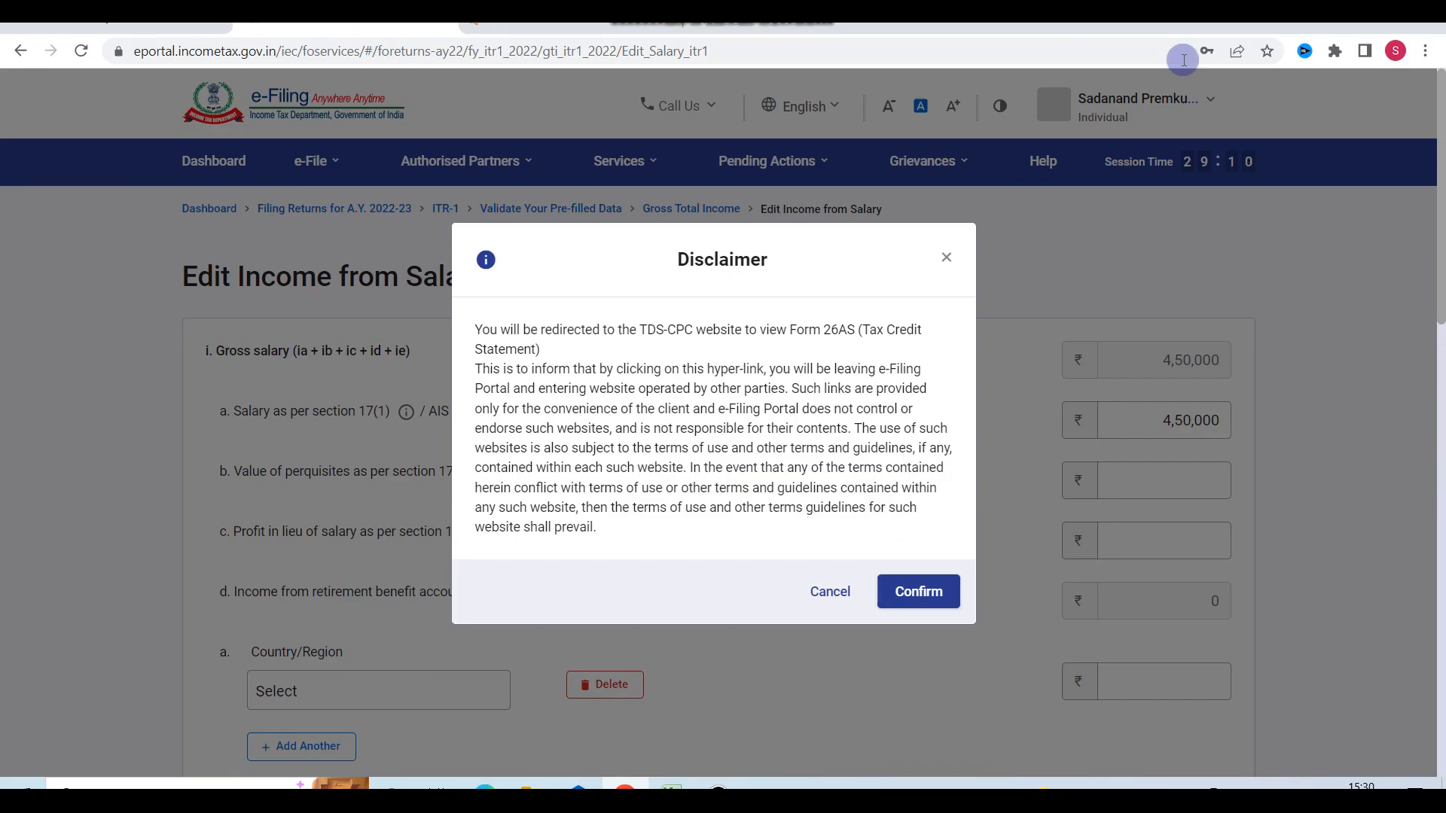
click(827, 593)
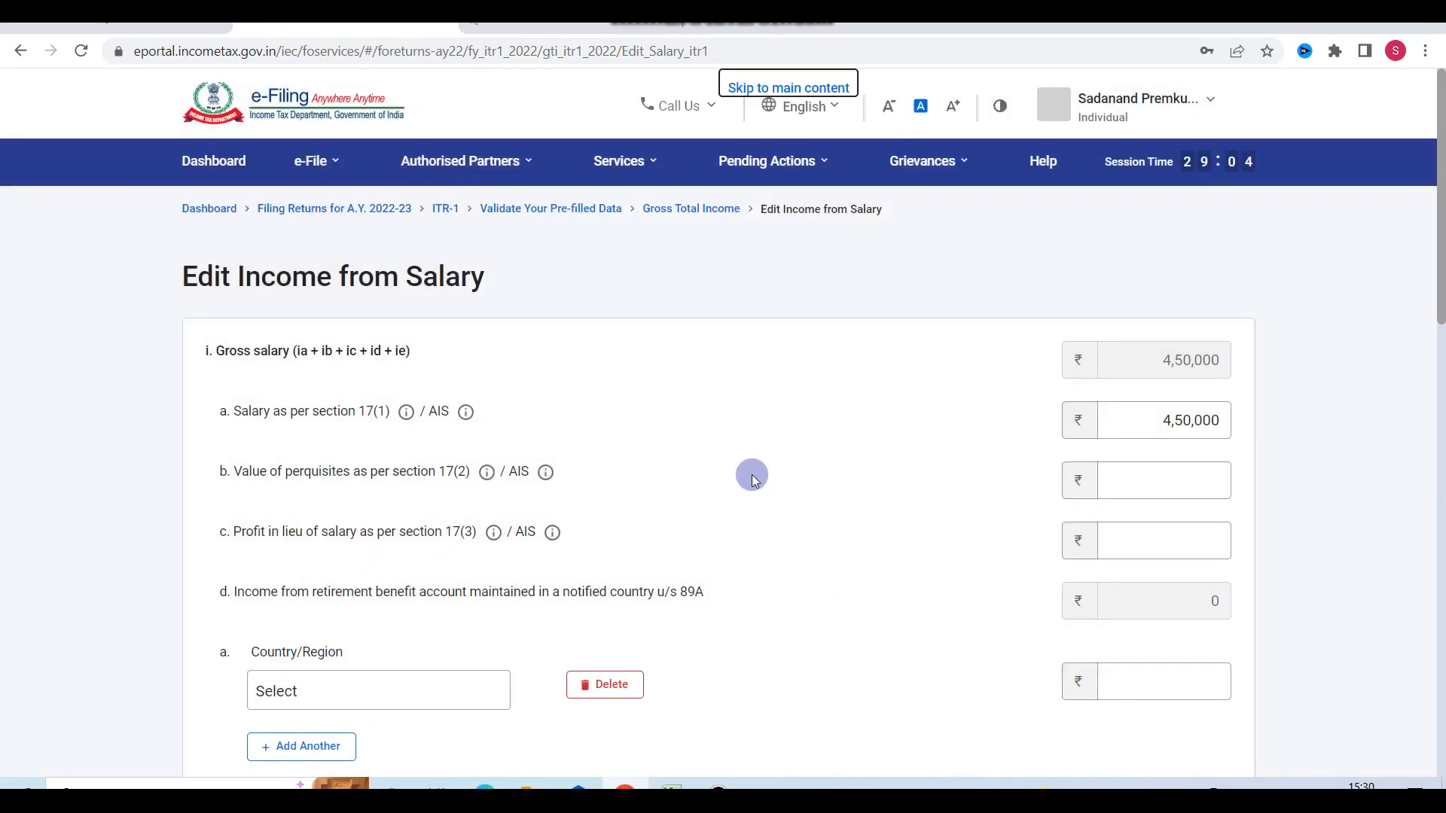
Step: Delete the empty country/region entry for retirement benefit account income from a notified country u/s 89A
scroll(728, 461, down, 2)
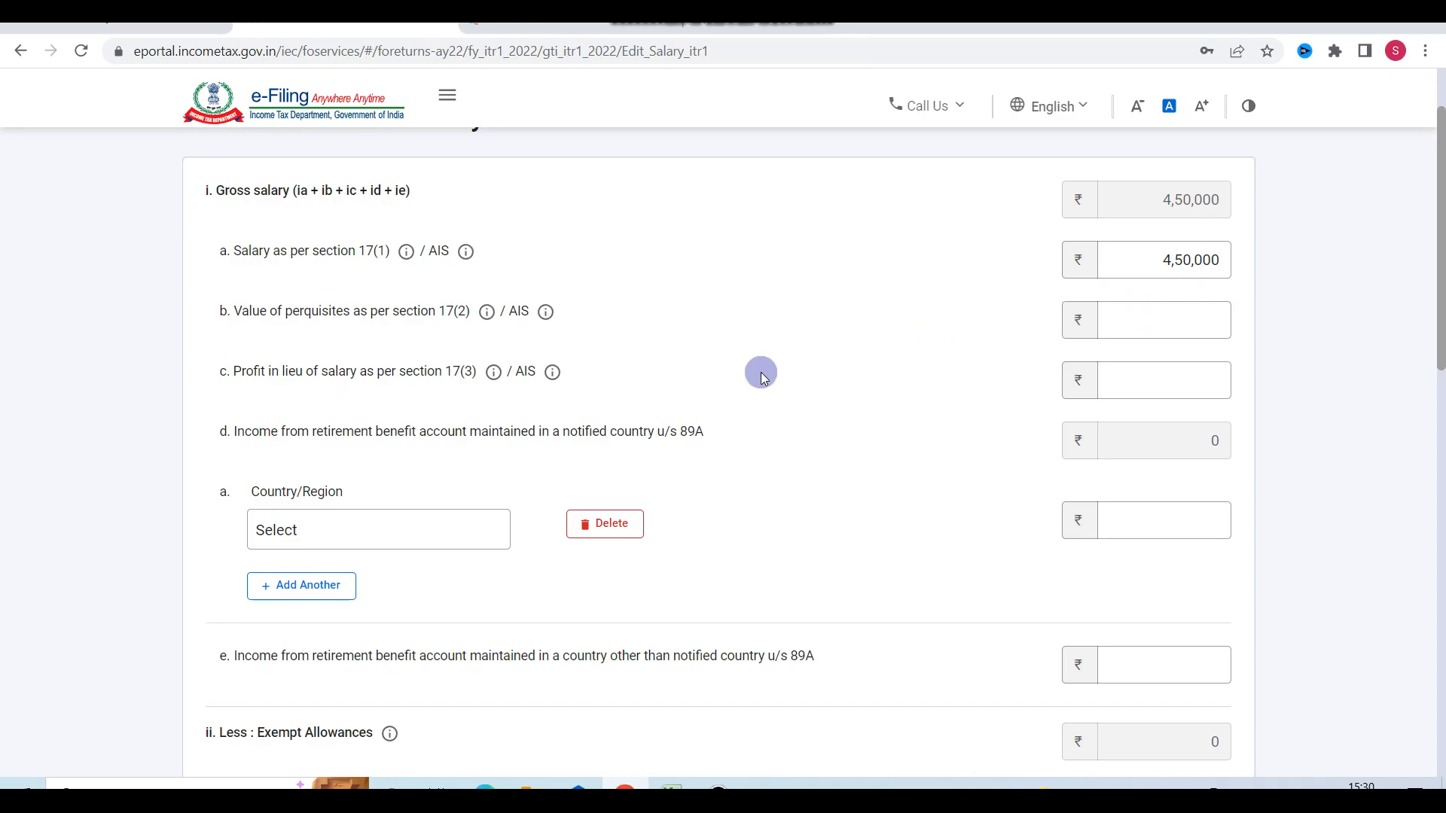
scroll(761, 372, down, 2)
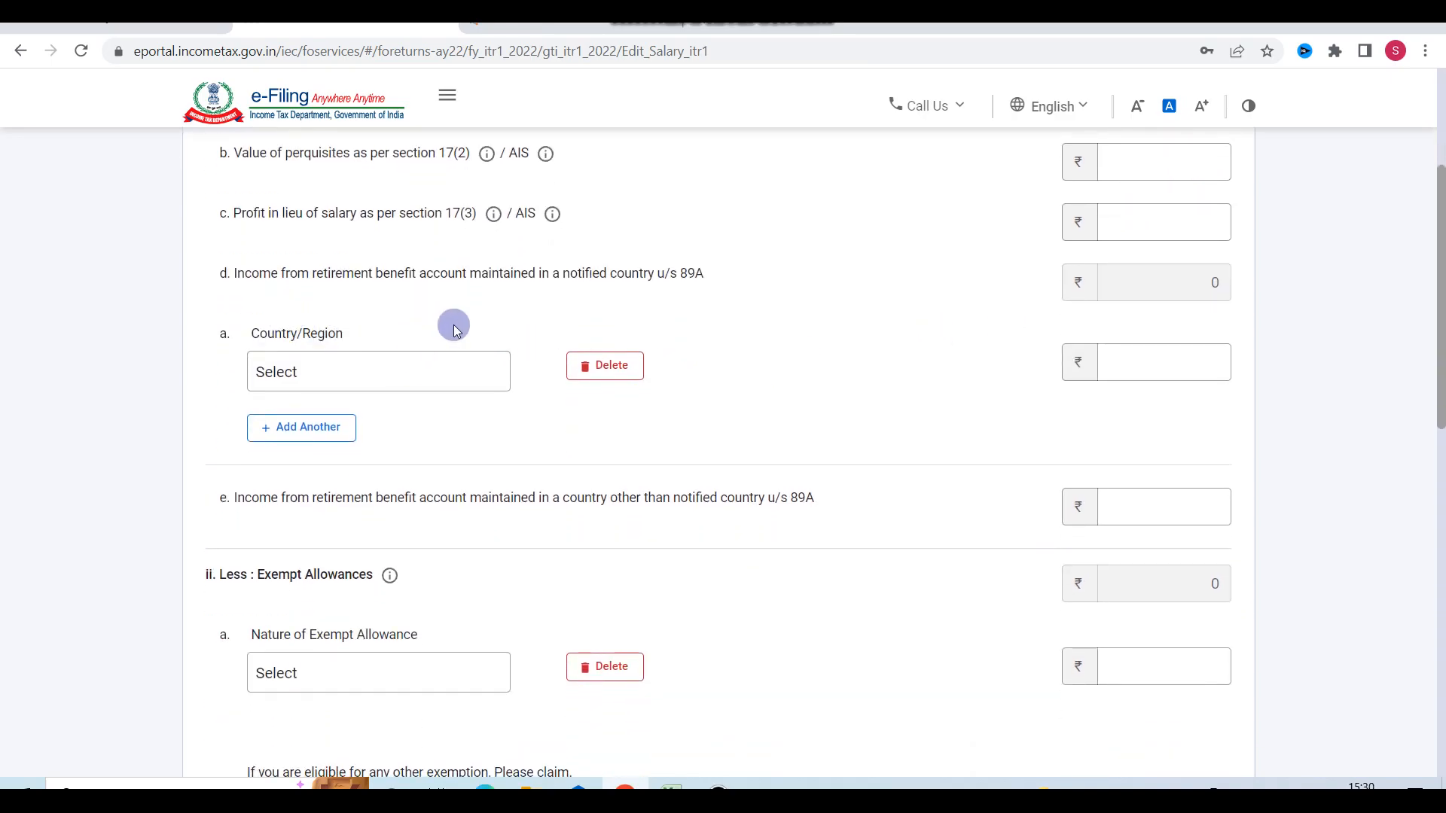
click(605, 366)
click(876, 500)
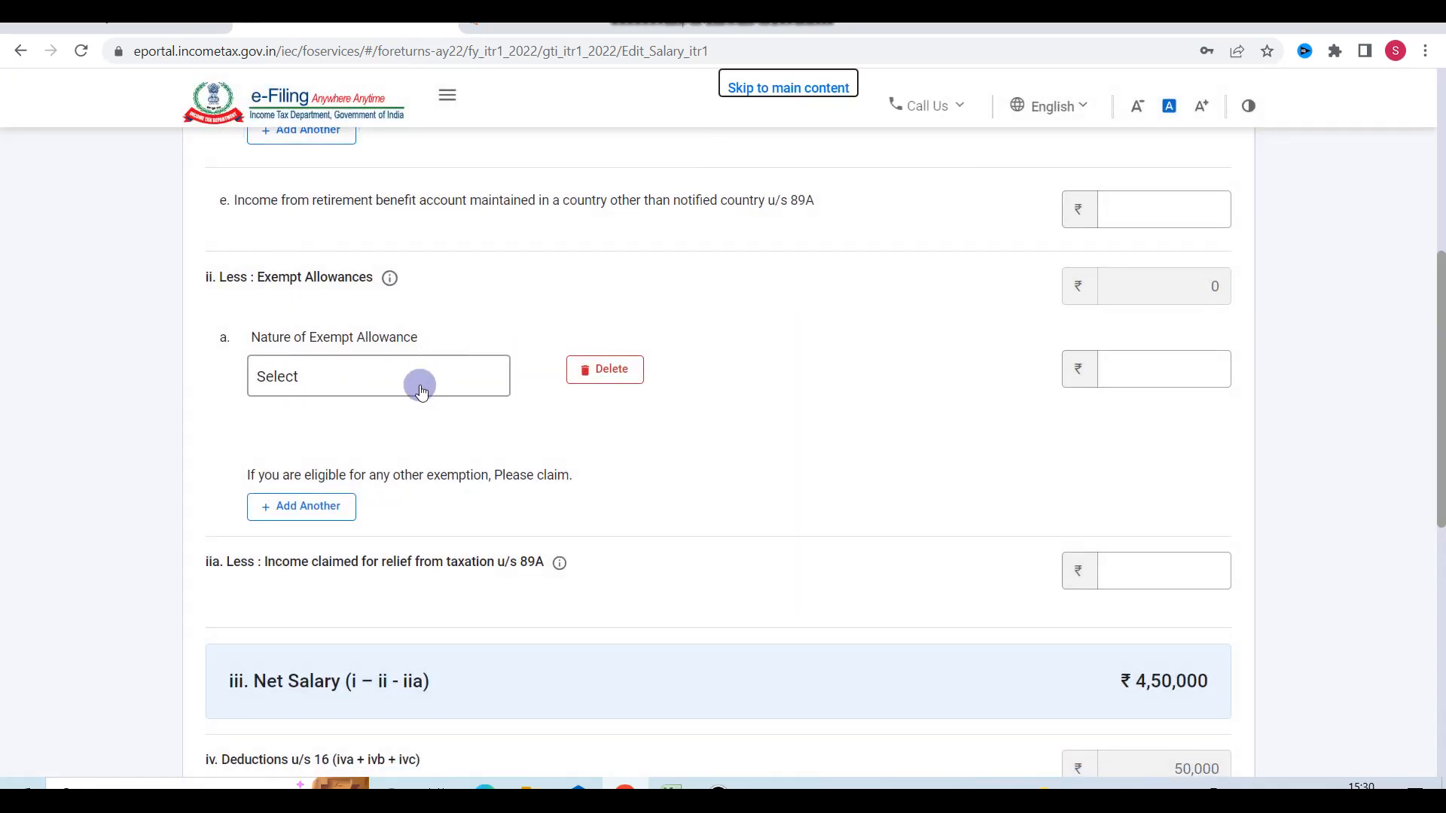
Step: Look through the natures of exempt allowance and delete the empty exempt allowance entry
click(413, 384)
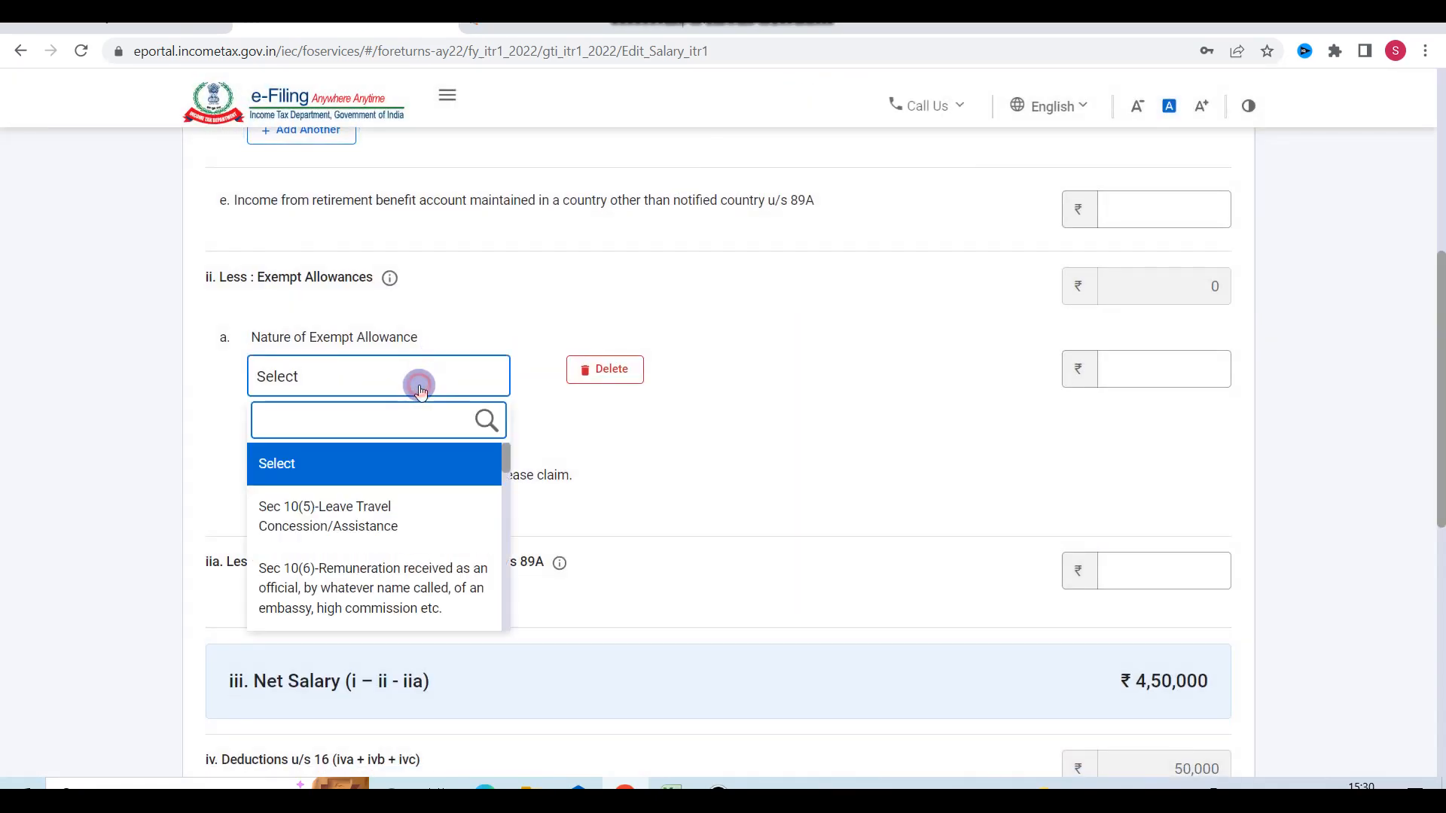
scroll(370, 535, down, 5)
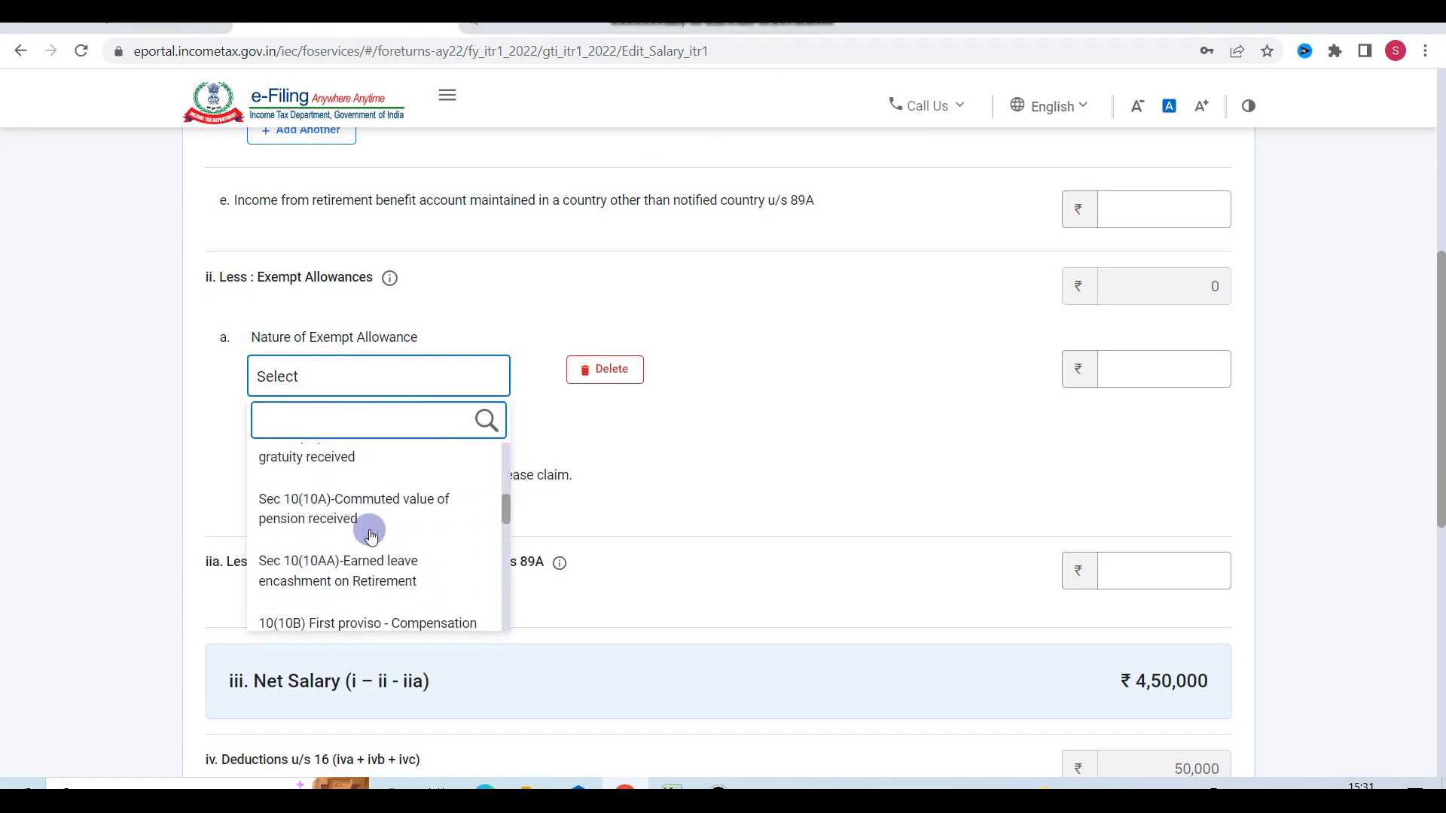
click(577, 479)
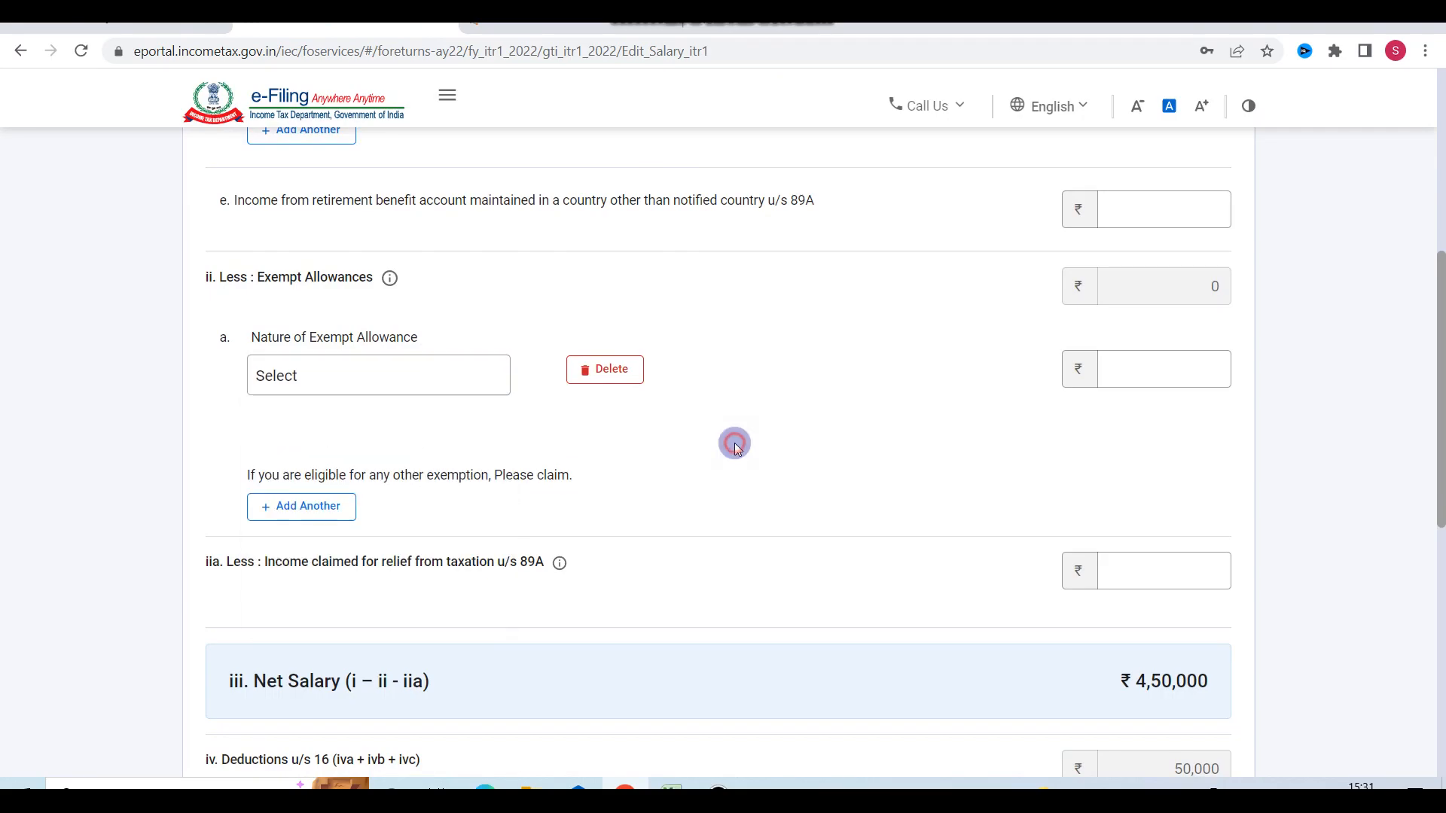
click(610, 367)
click(867, 493)
Step: Leave the professional tax u/s 16(iii) blank and save the income from salary
scroll(869, 499, down, 3)
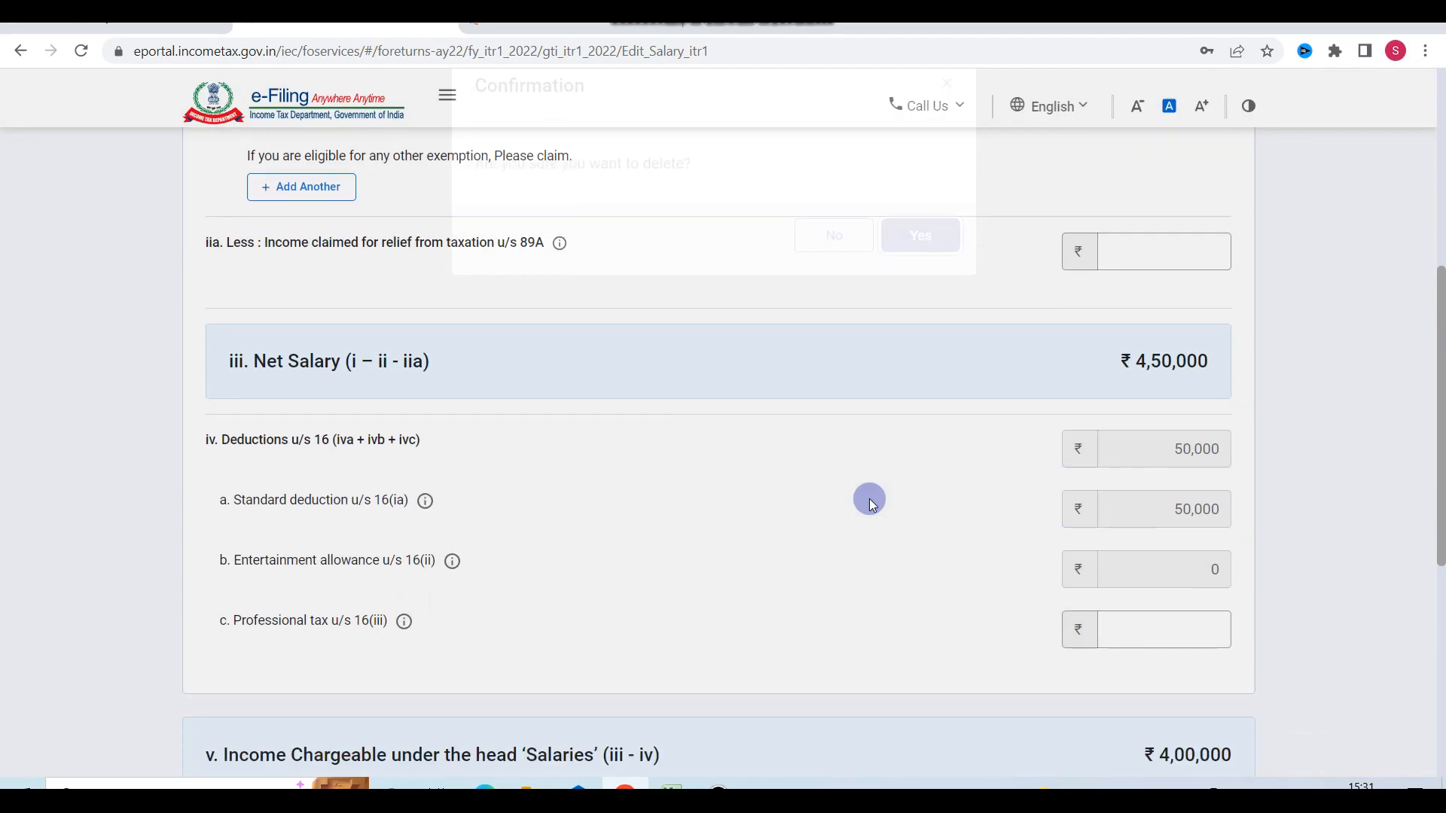
scroll(869, 499, down, 1)
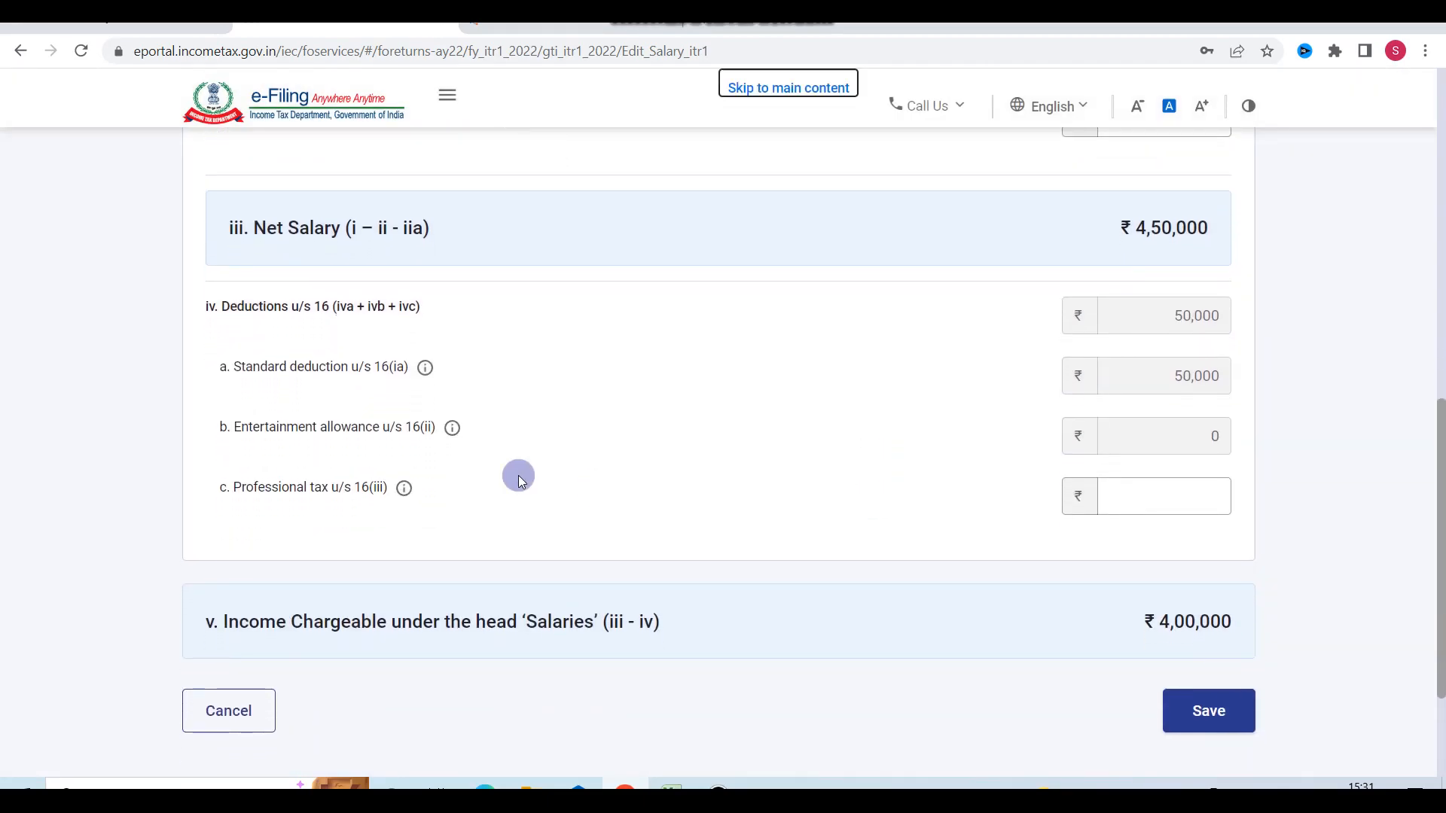
click(1123, 502)
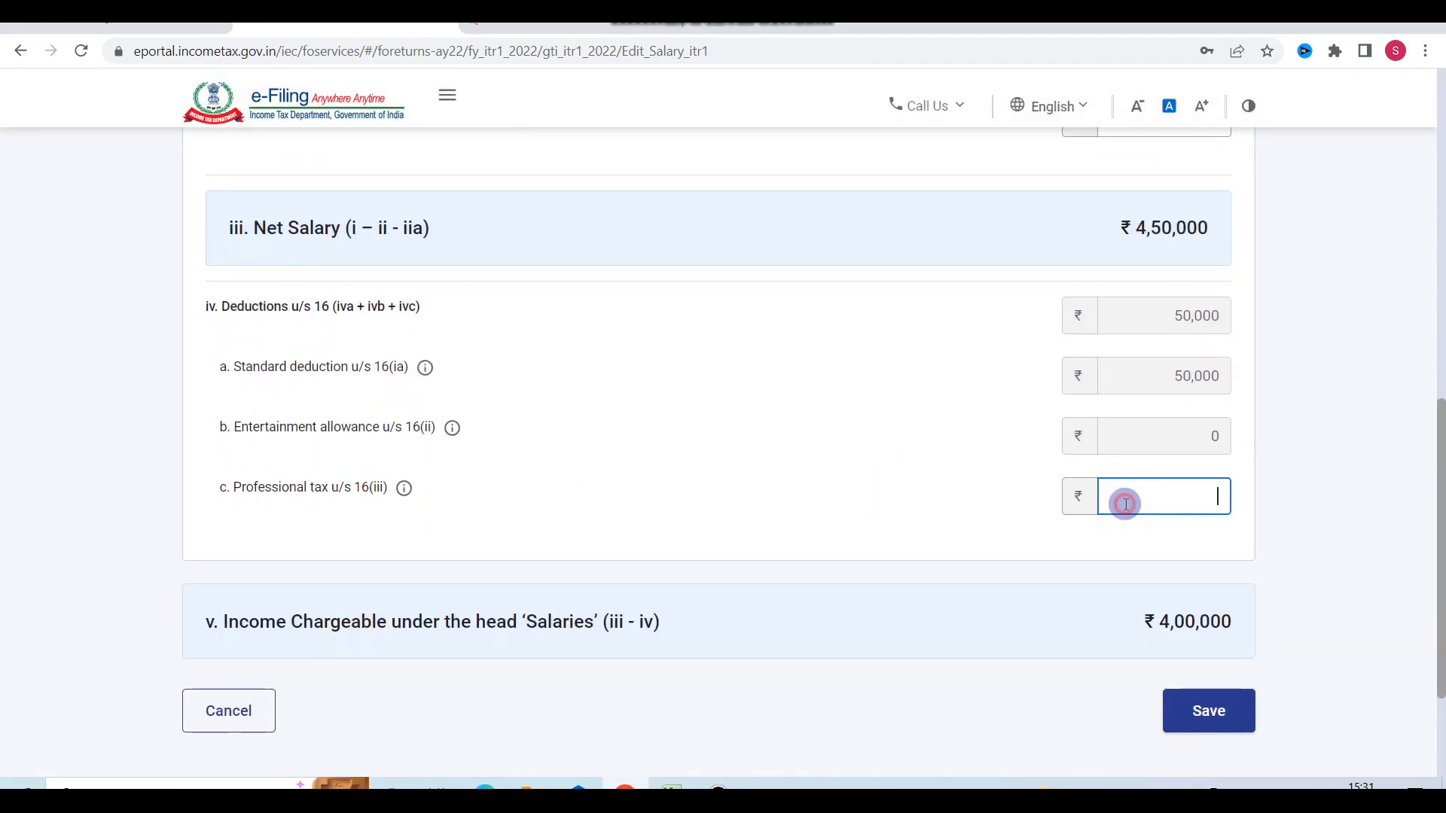
click(871, 486)
scroll(871, 486, down, 1)
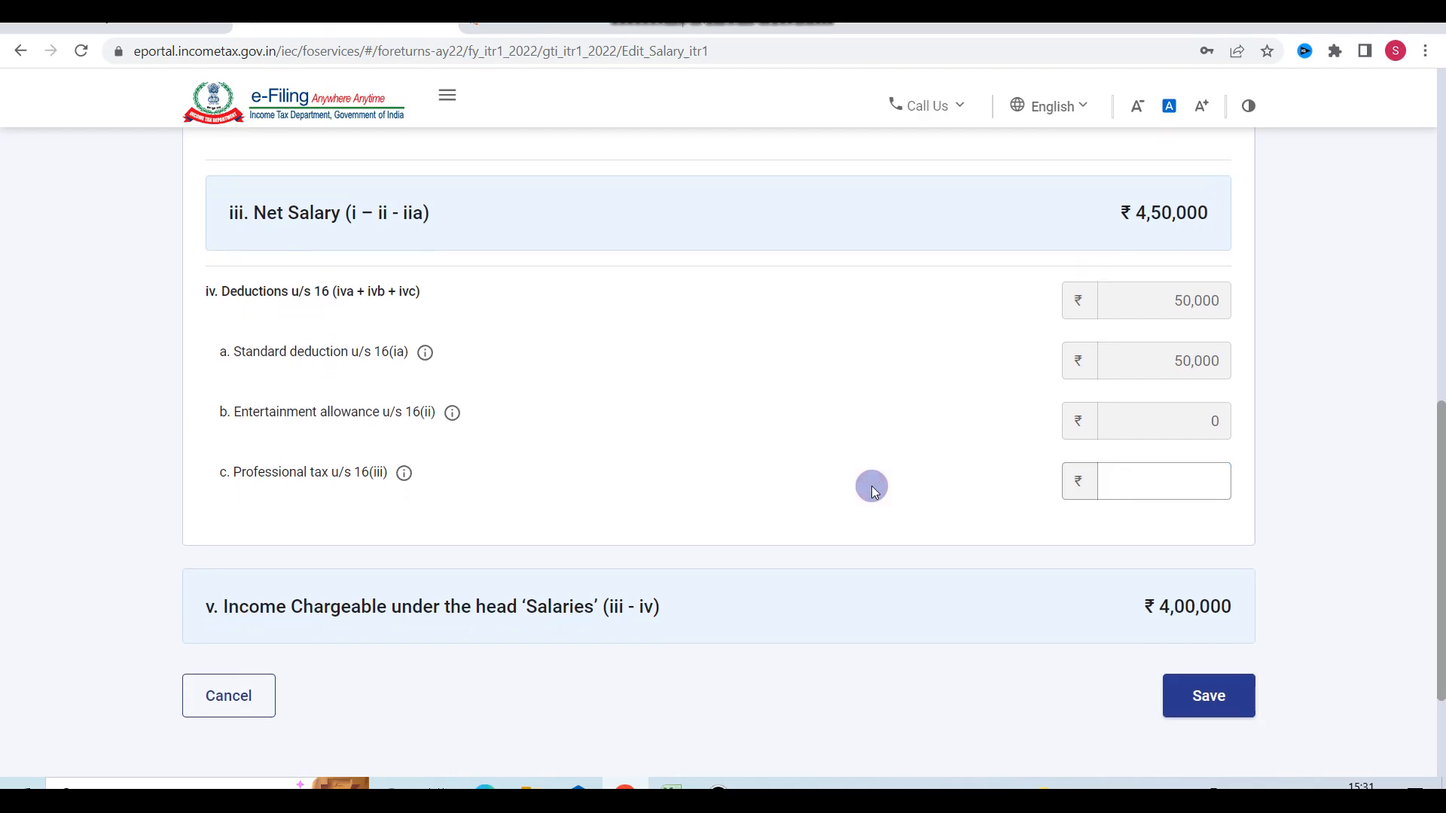
click(1223, 625)
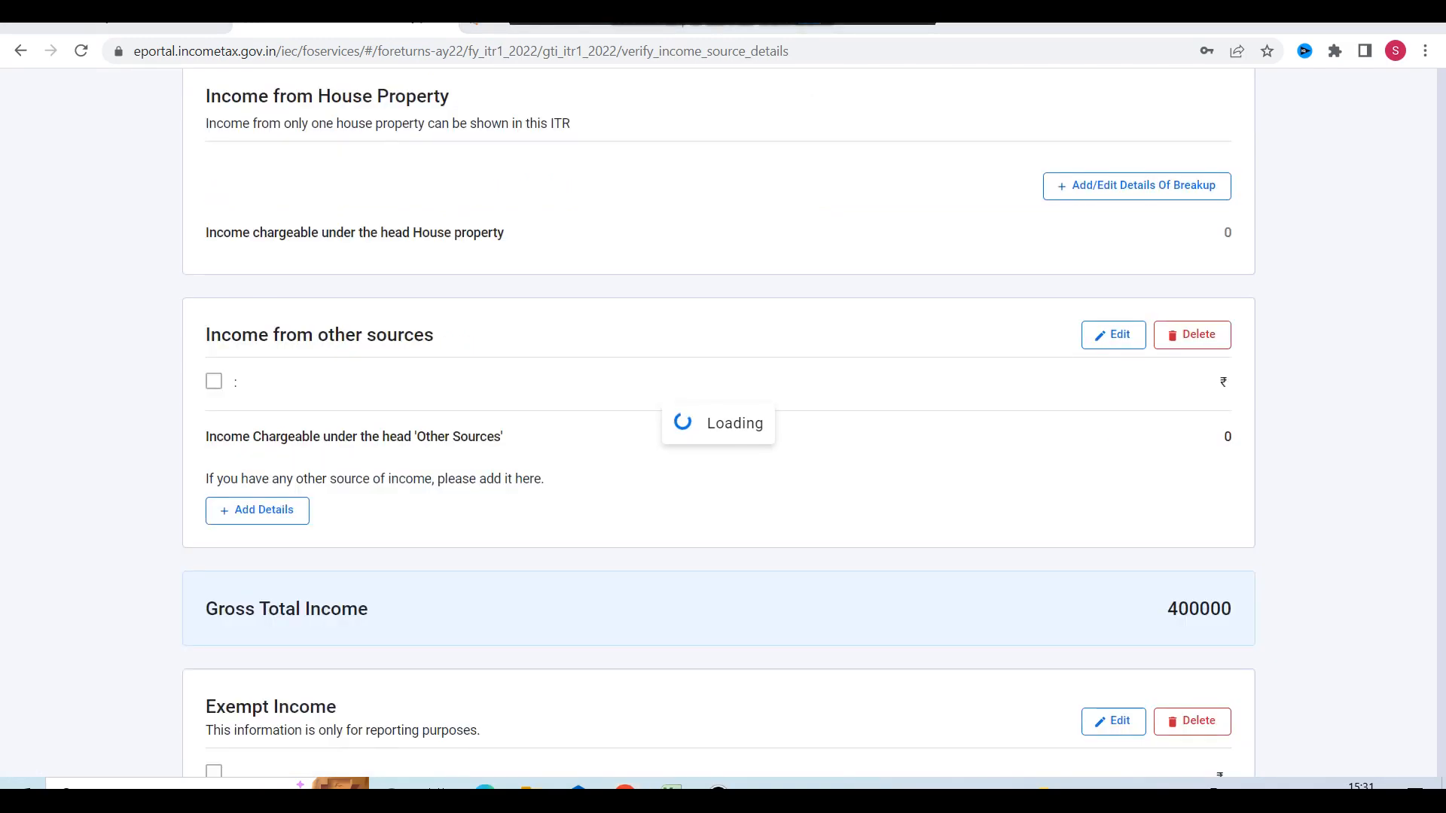
Step: Open the breakup details for income from house property and set the property type to Self Occupied
scroll(668, 483, down, 3)
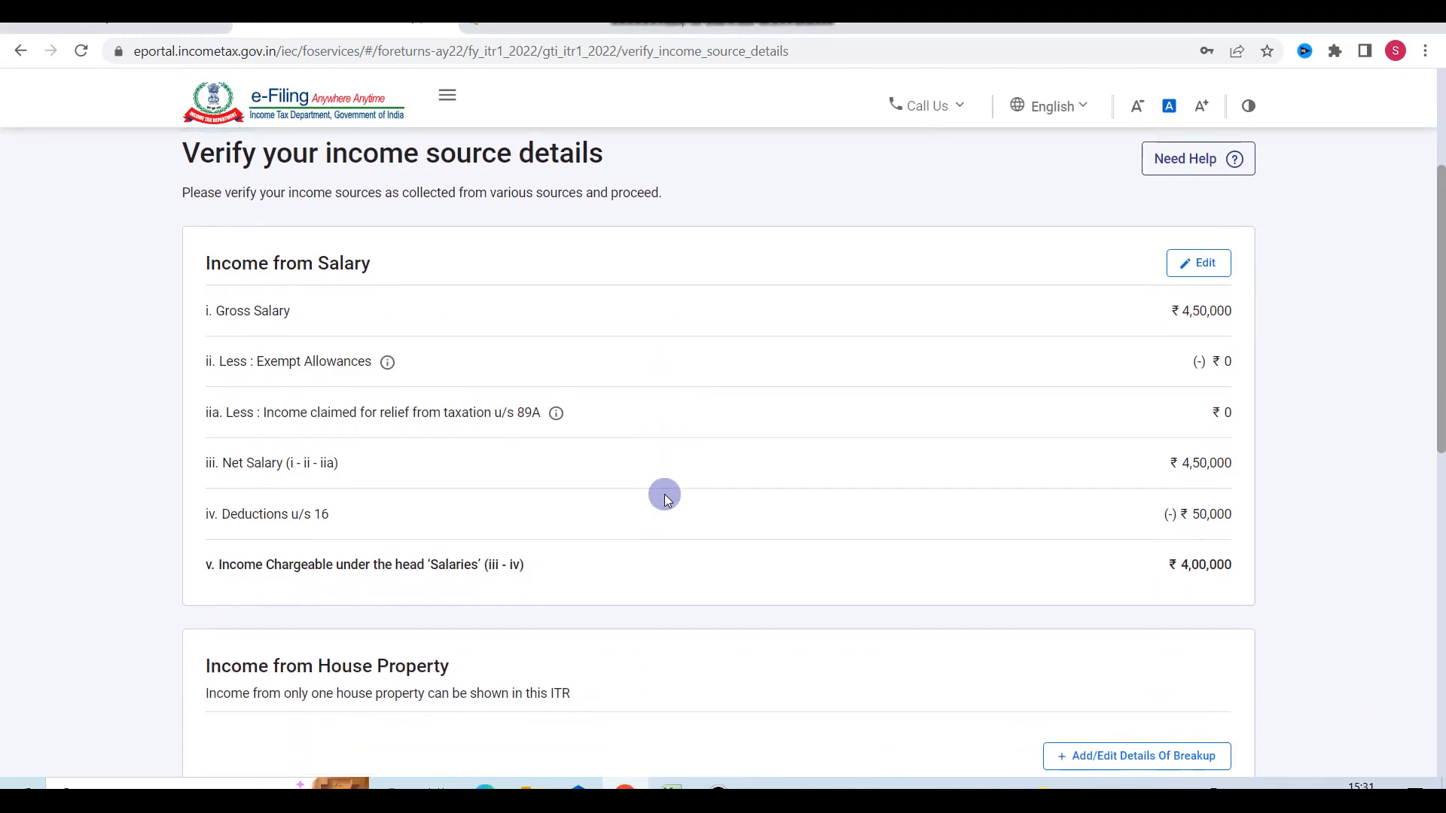
scroll(666, 497, down, 3)
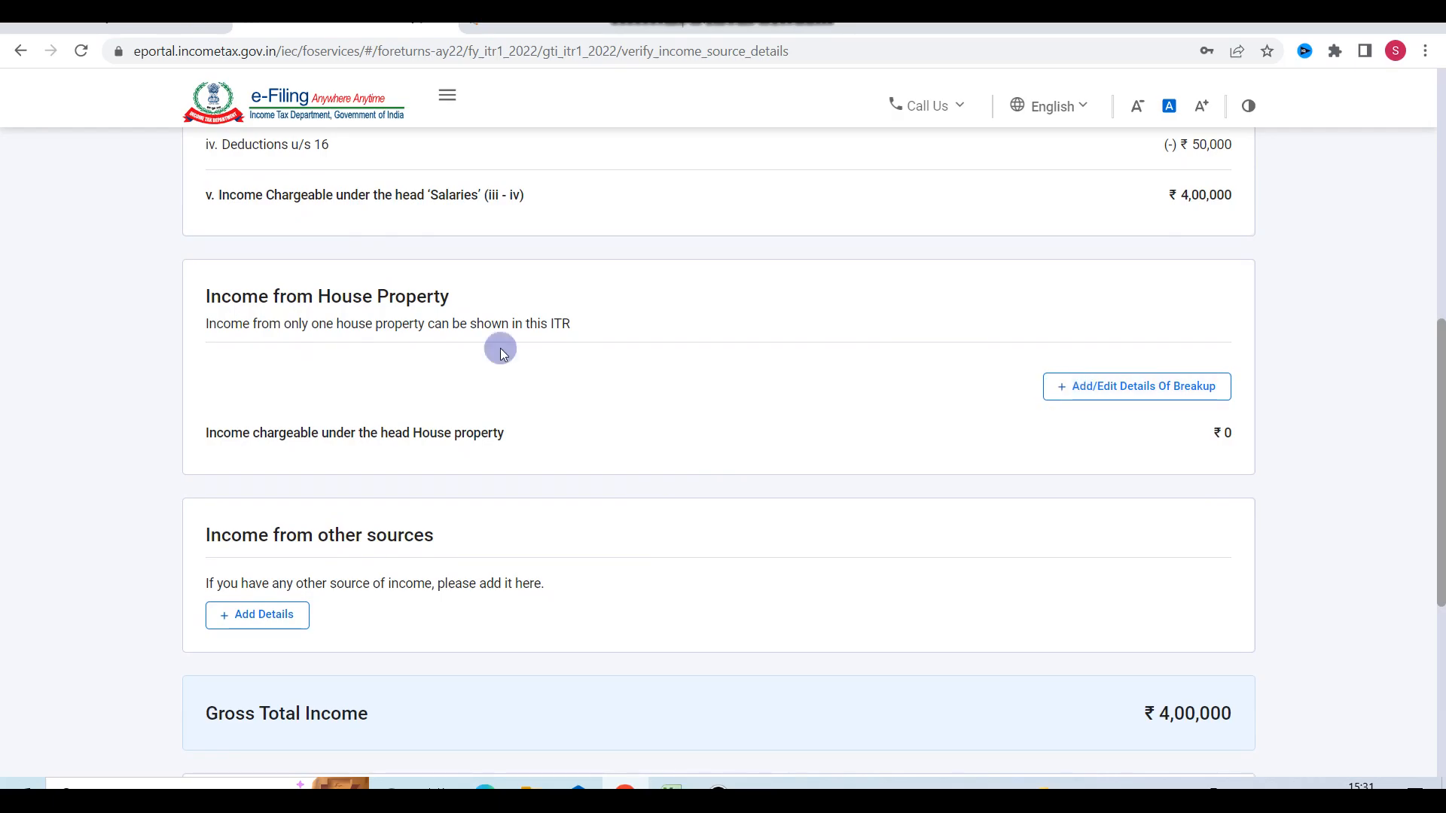
click(1096, 390)
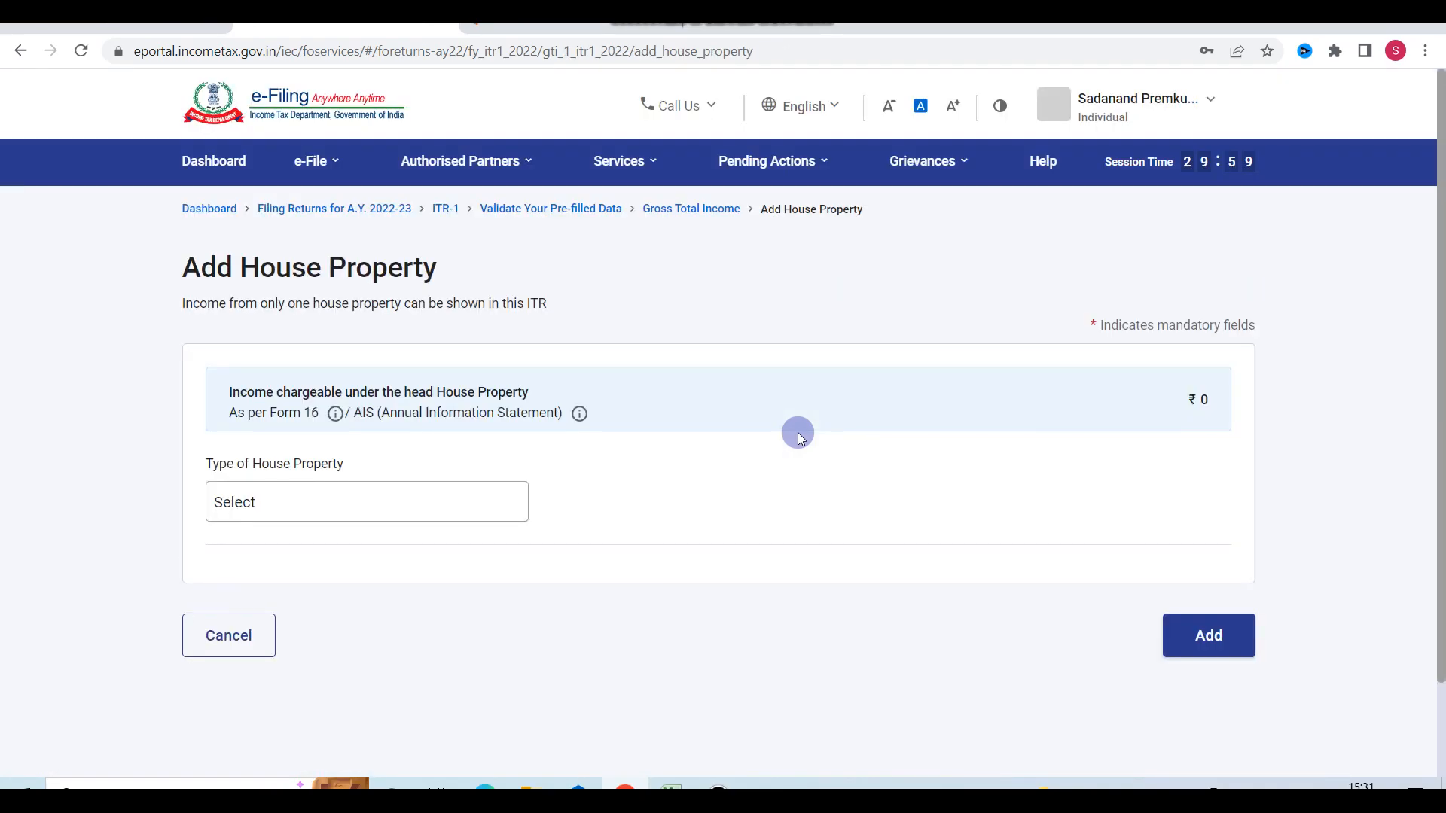
scroll(702, 445, down, 2)
click(443, 403)
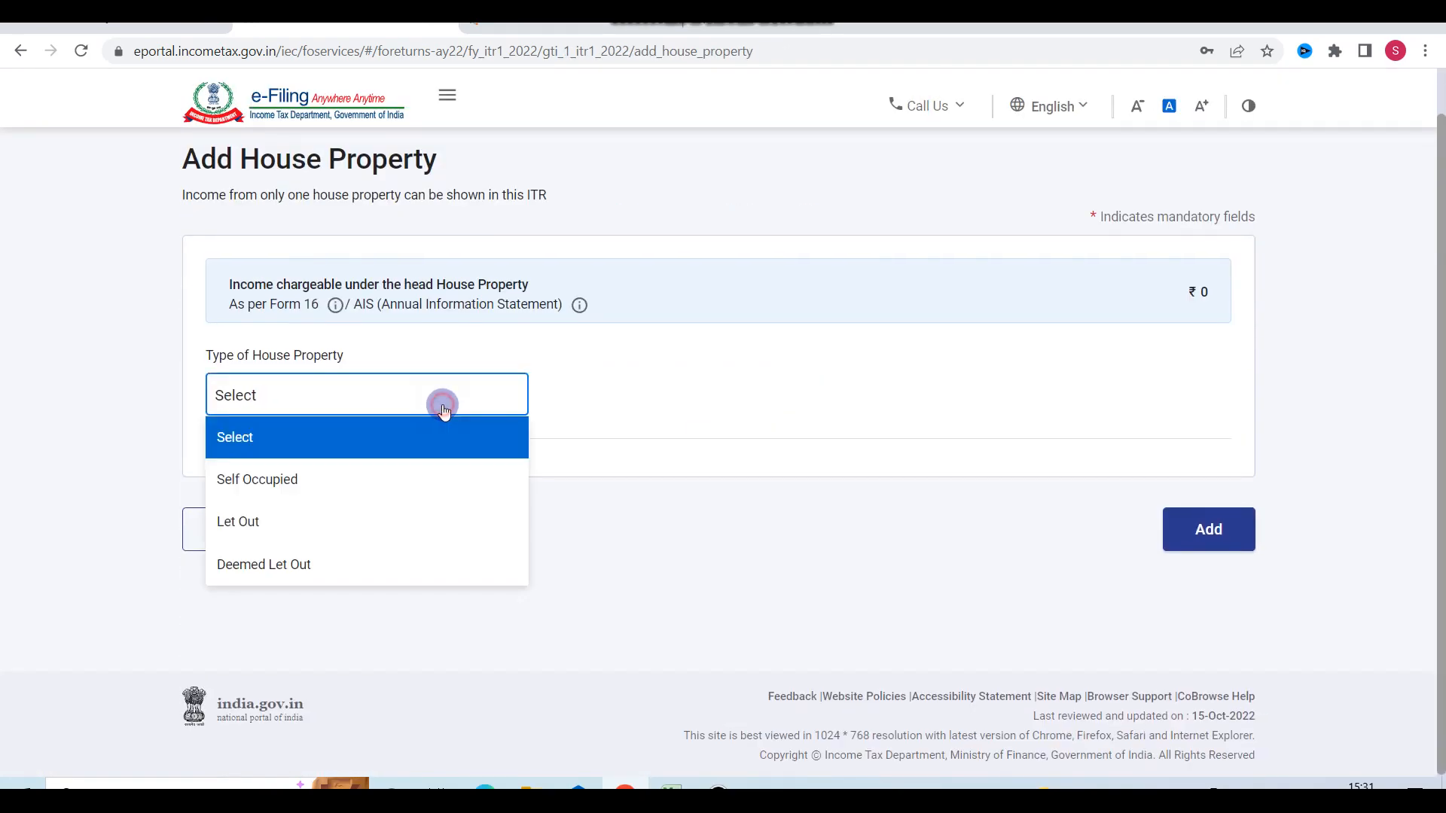
click(275, 489)
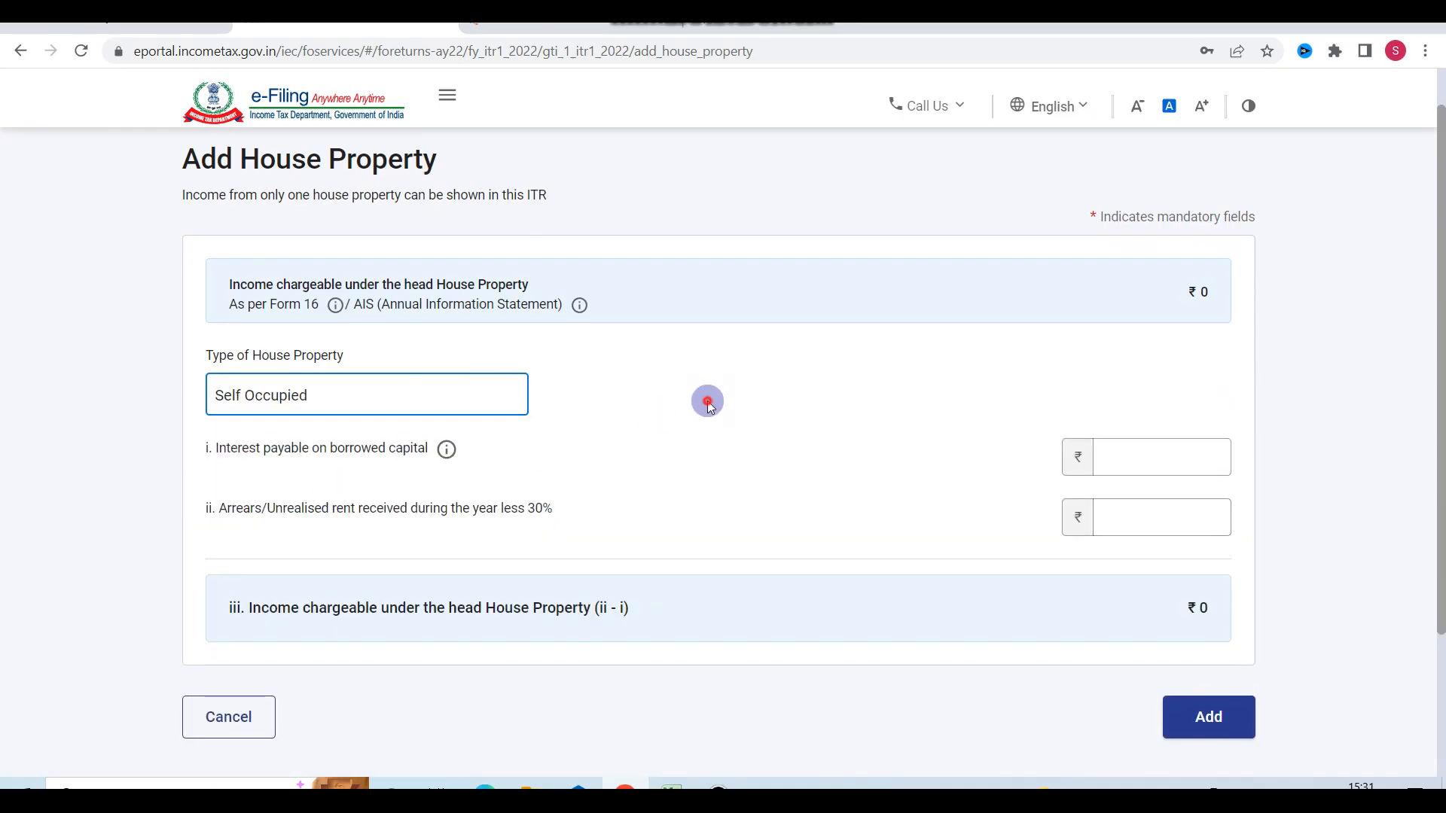
Step: Enter 55000 as the interest payable on borrowed capital and add the house property
scroll(707, 401, down, 1)
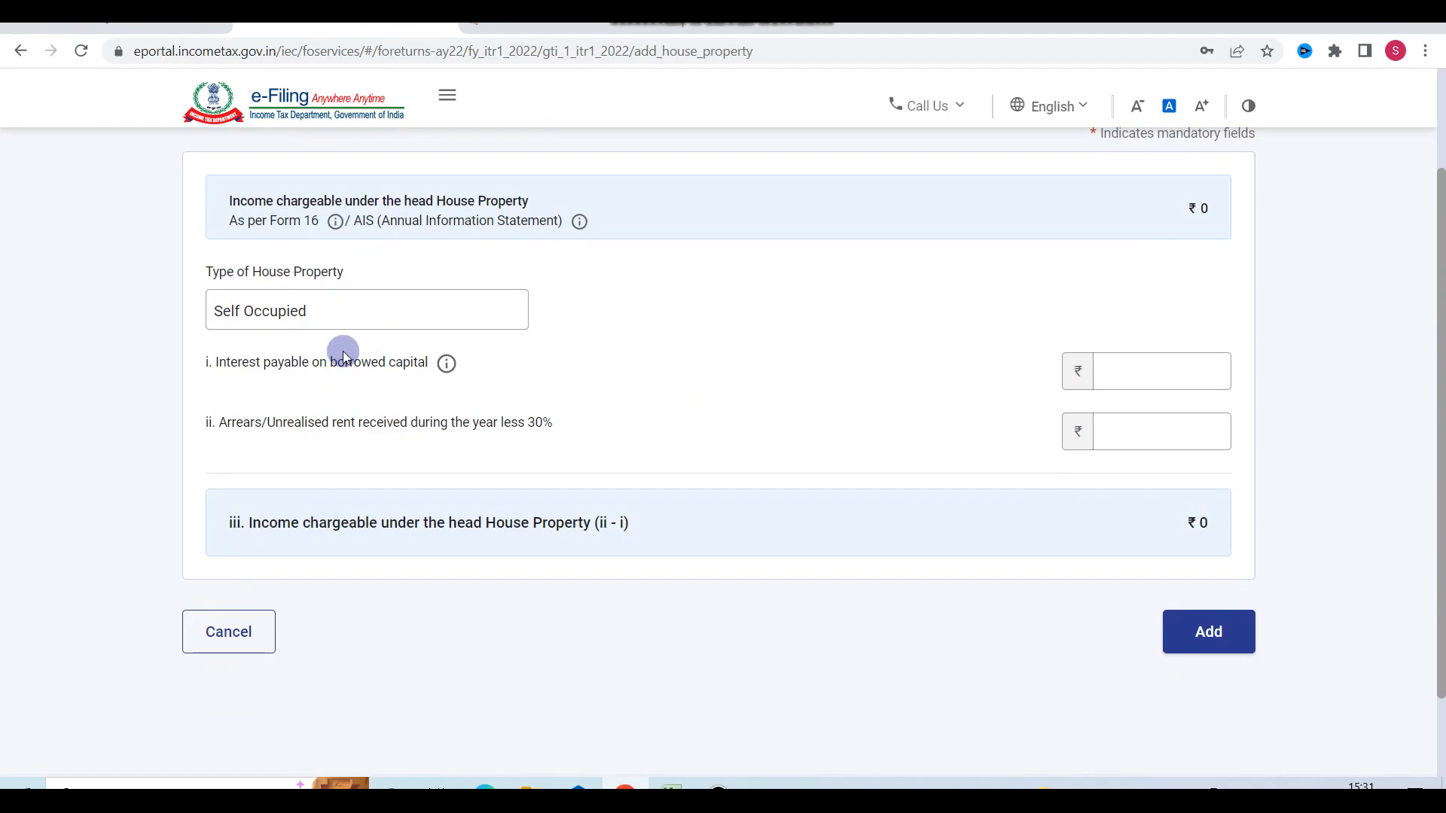
click(1195, 377)
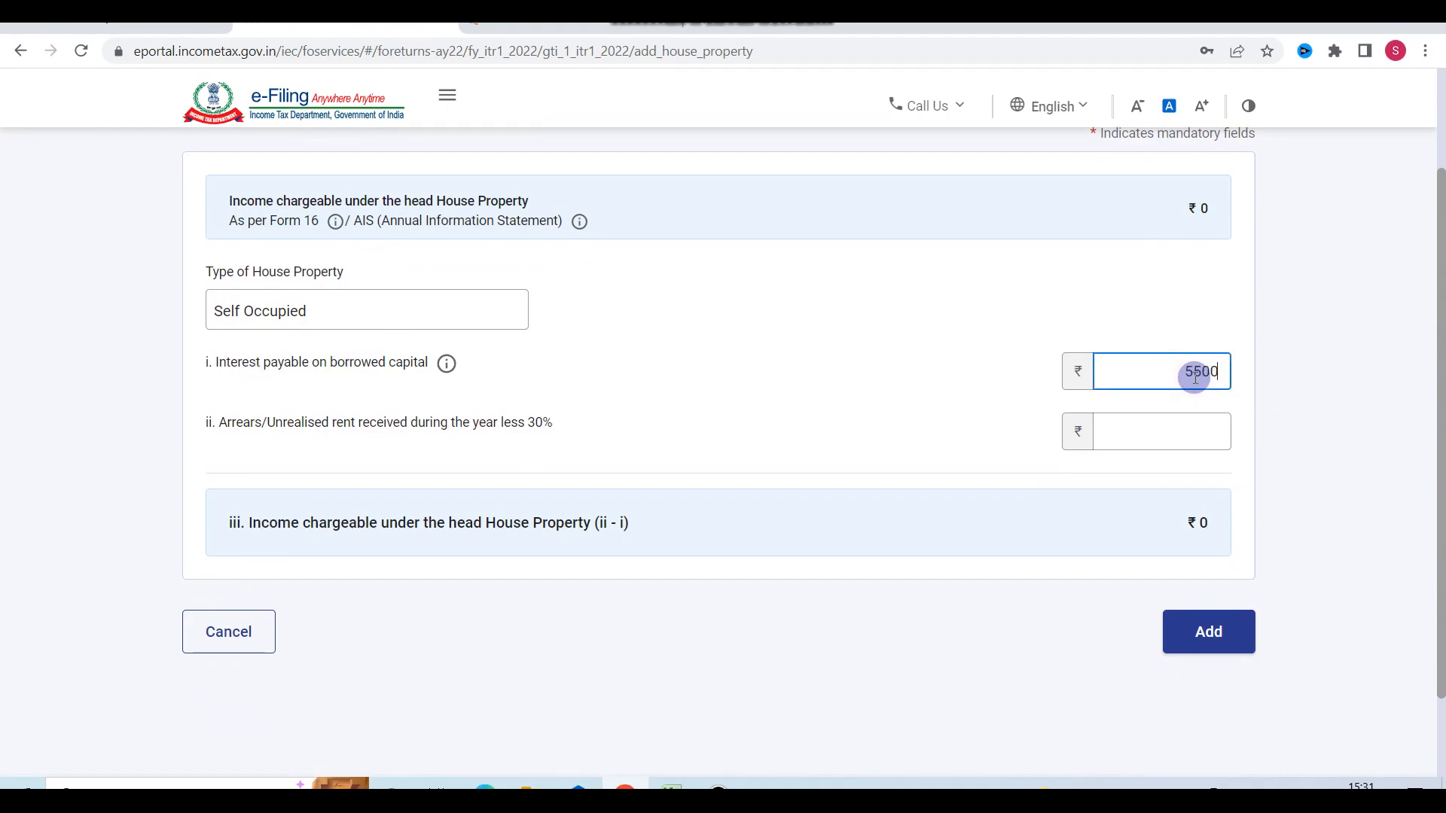
click(972, 409)
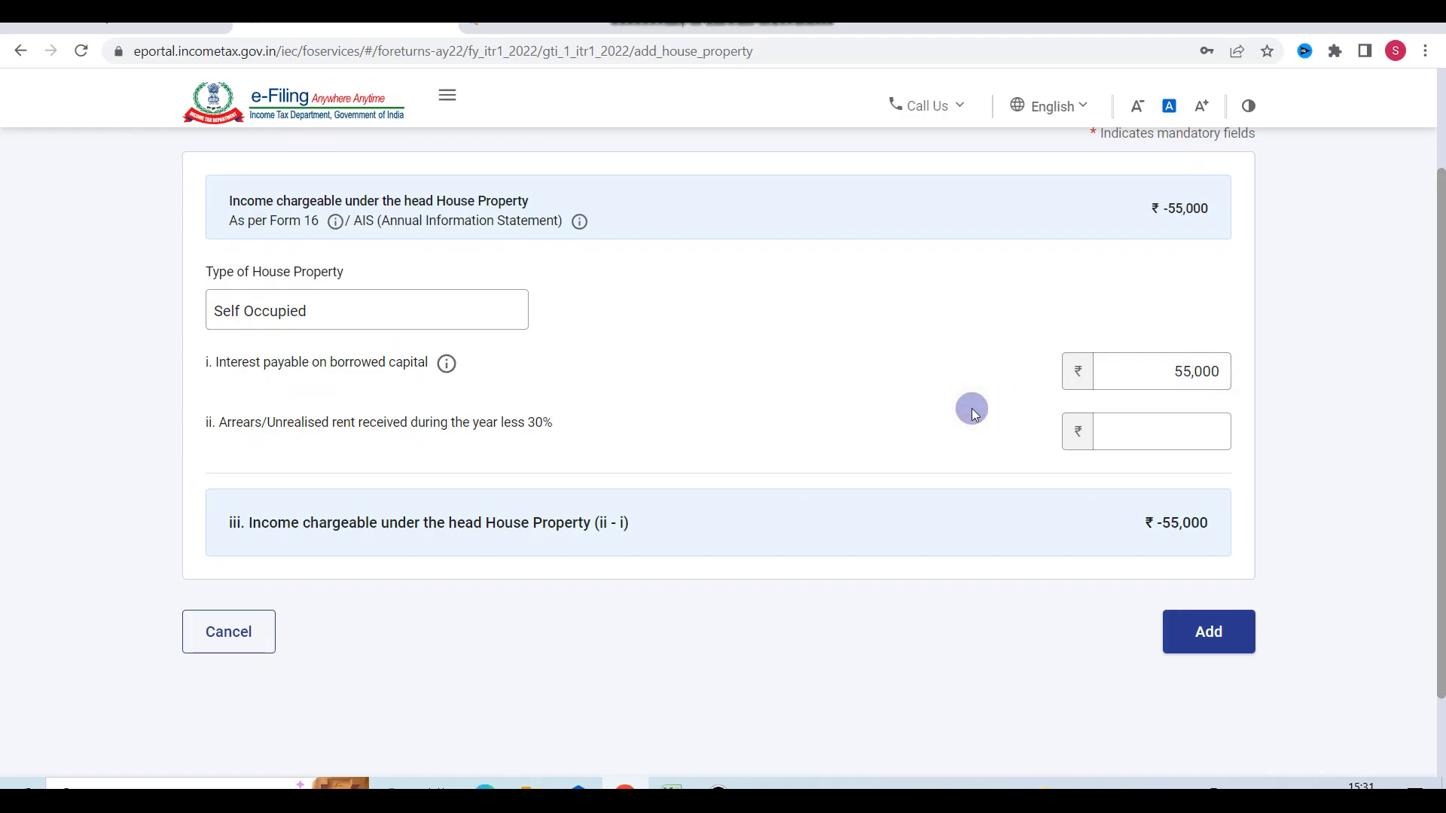
click(1205, 631)
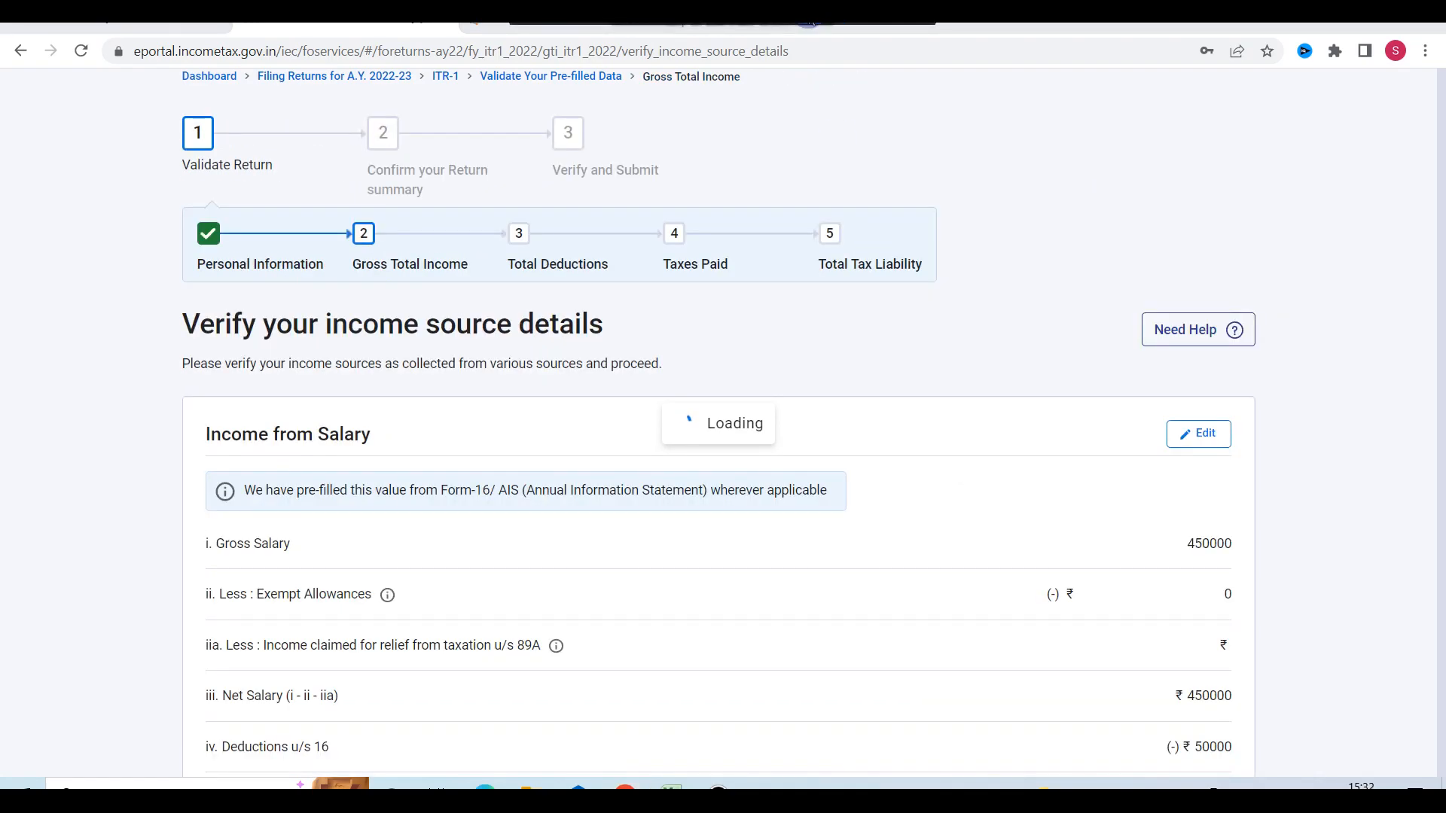
Step: Start adding income from other sources, answer Yes to savings bank interest income and enter 500
scroll(1052, 420, down, 5)
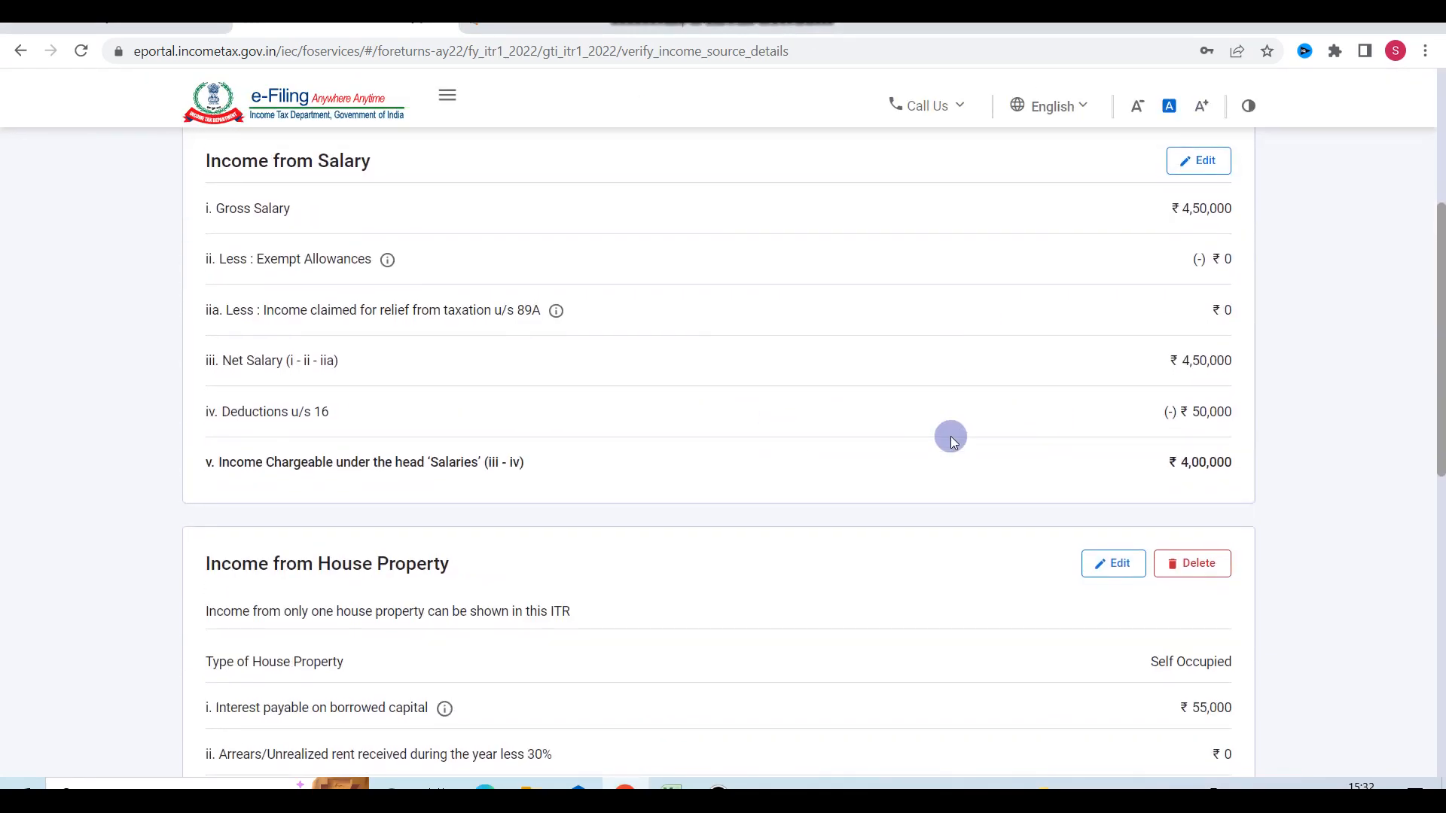
scroll(951, 436, down, 6)
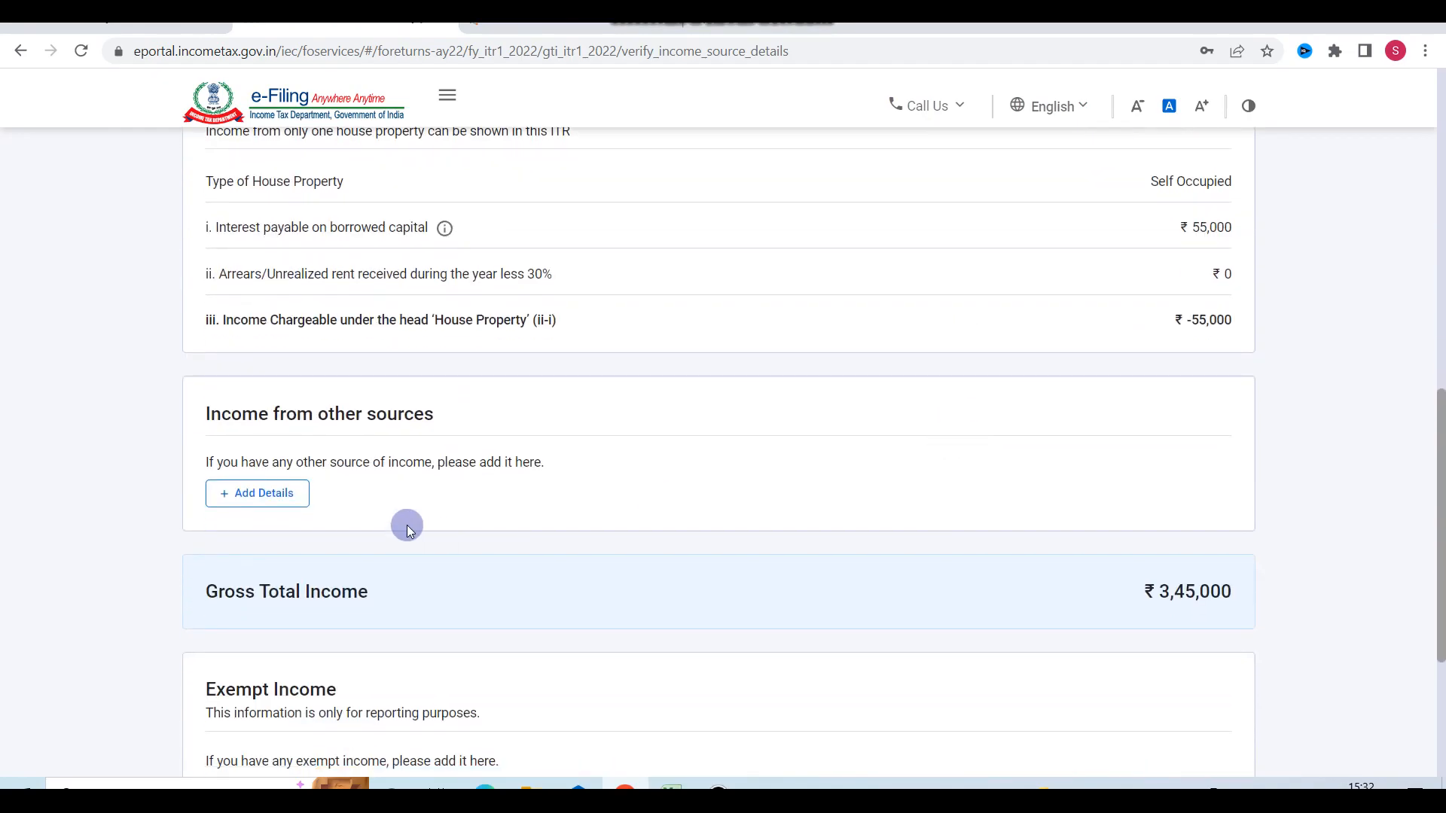
scroll(450, 568, down, 2)
click(271, 386)
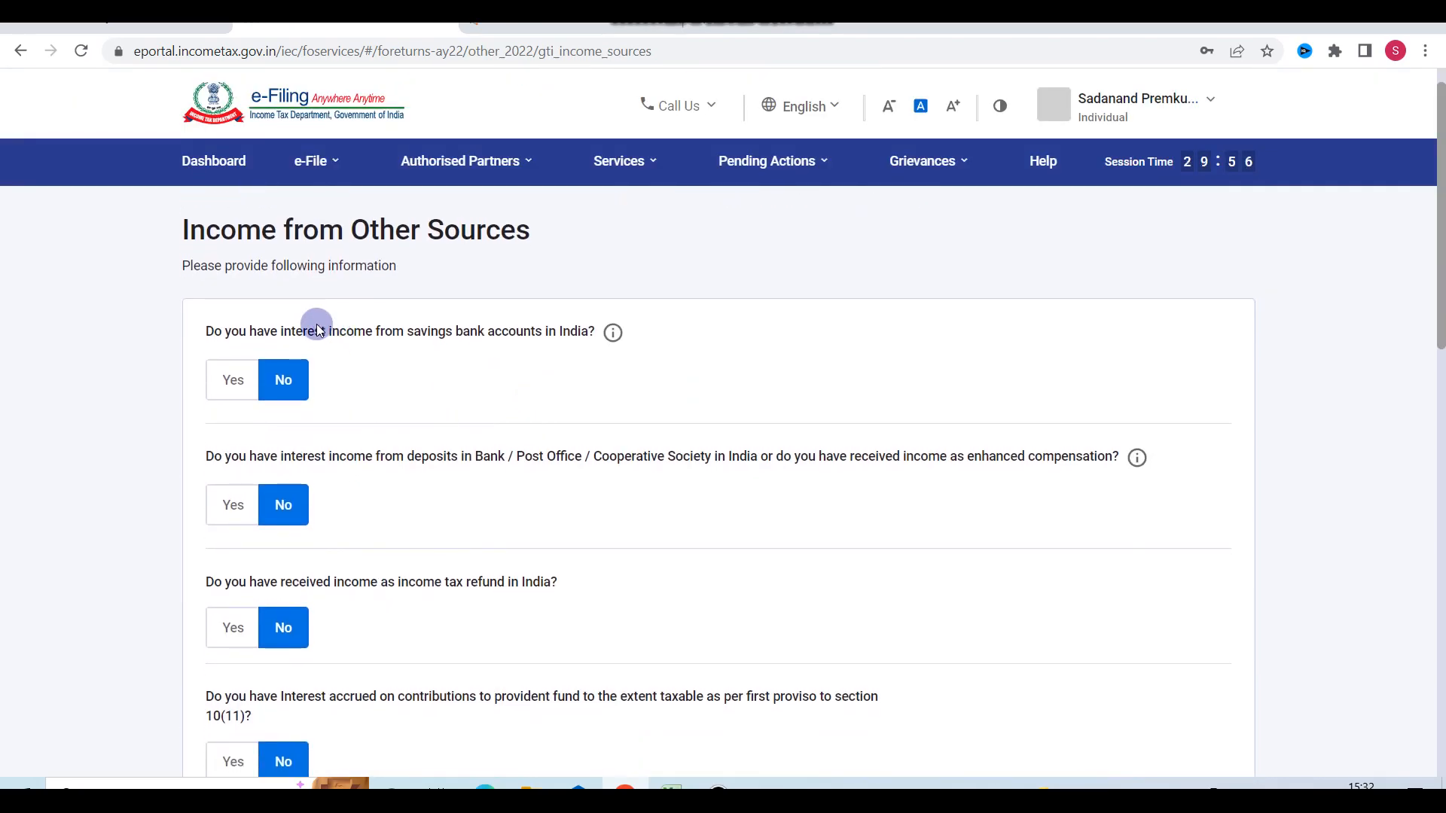
click(235, 382)
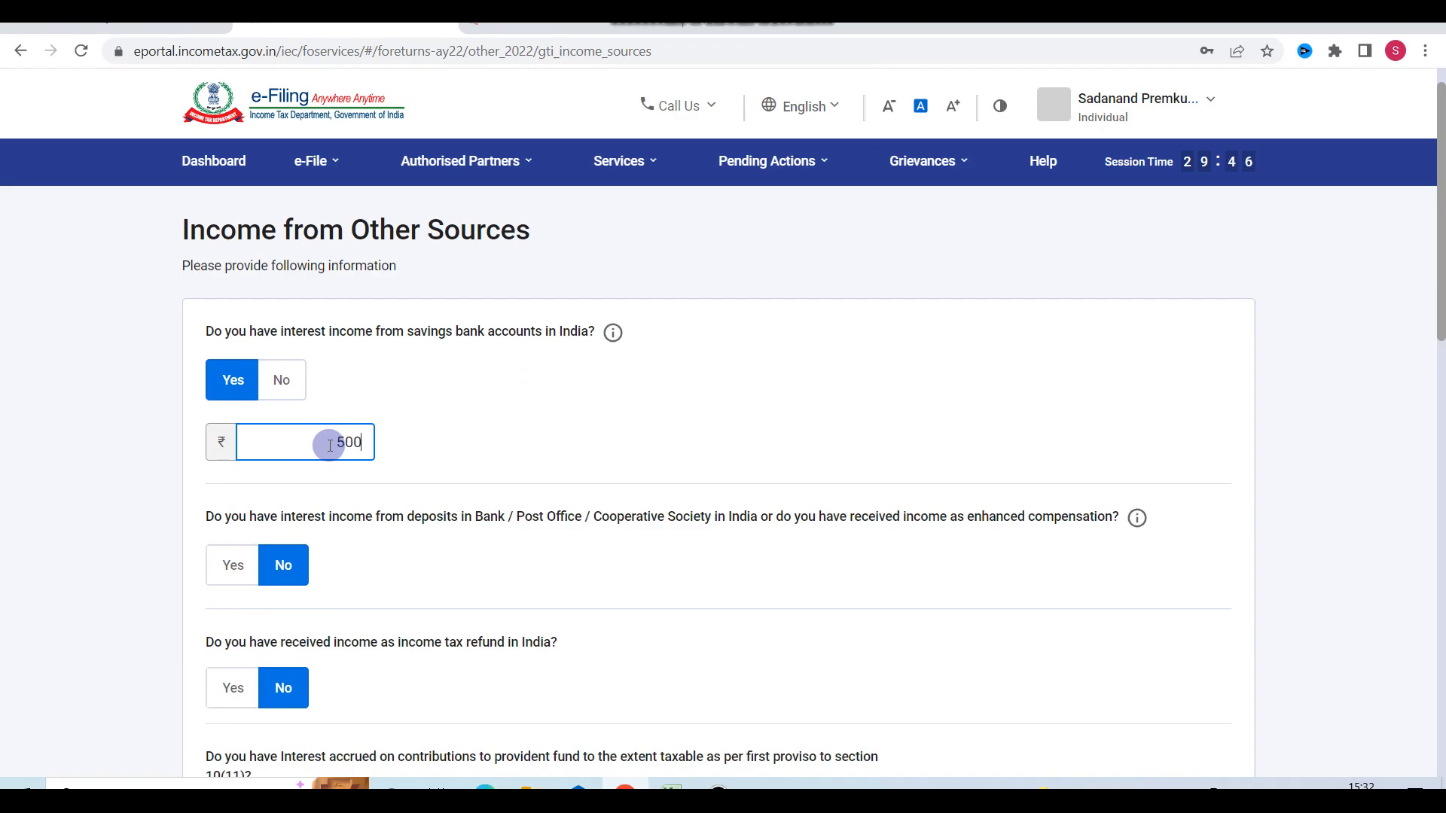
click(641, 429)
Step: Review the remaining other-source income questions, from deposit interest and tax refund through provident fund interest, family pension and dividends
scroll(640, 427, down, 2)
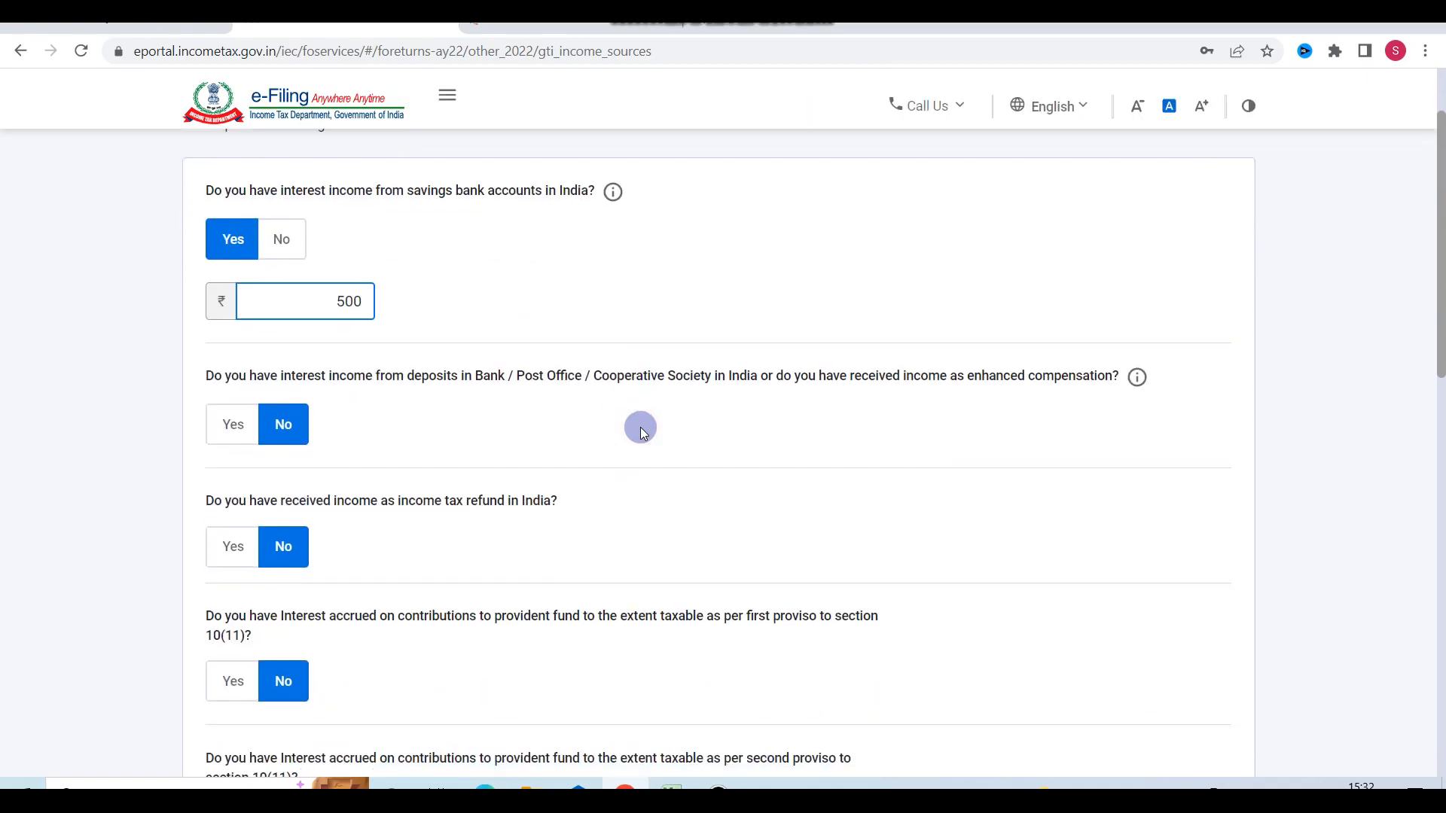
scroll(567, 376, down, 2)
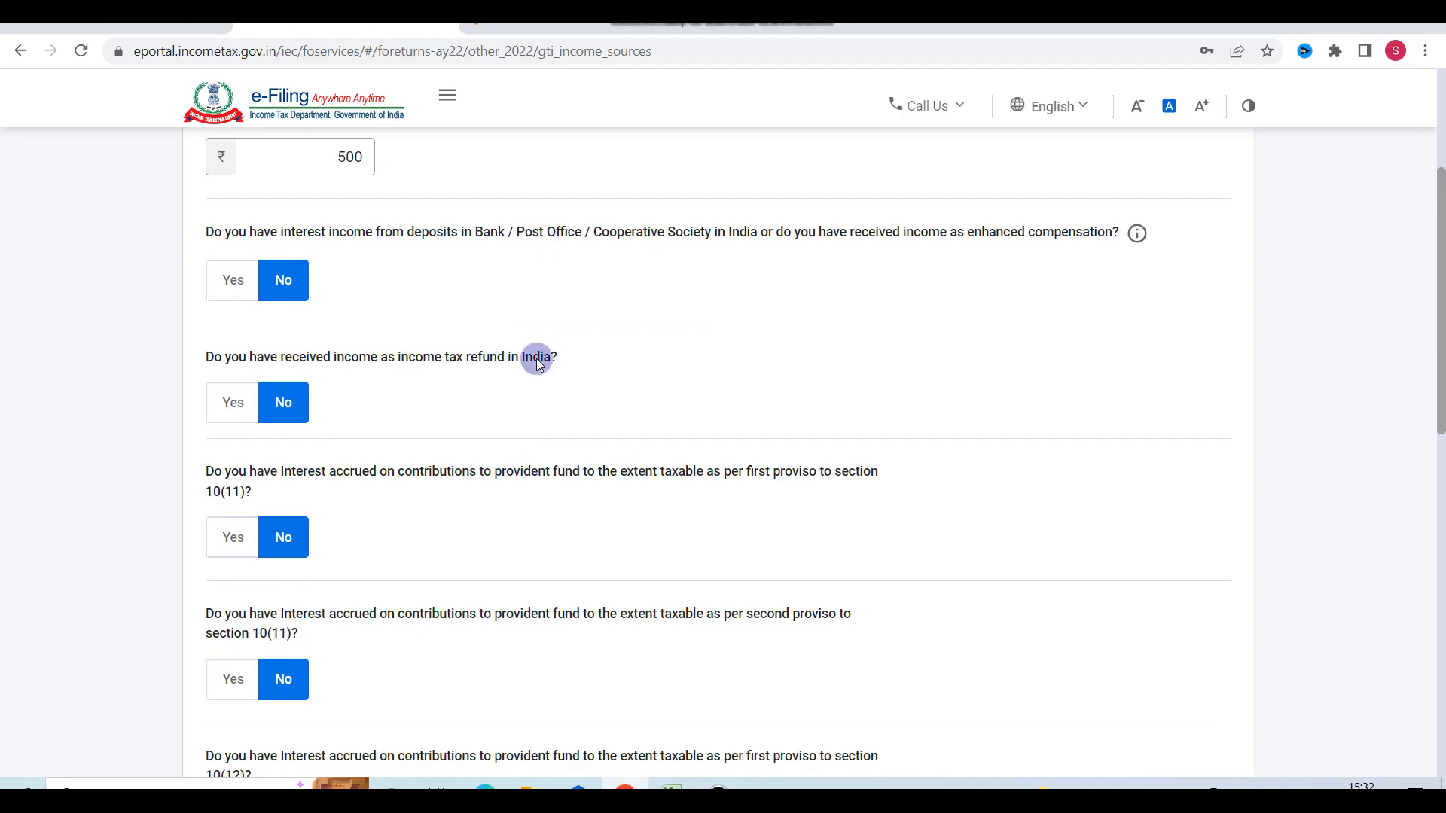
scroll(536, 358, down, 3)
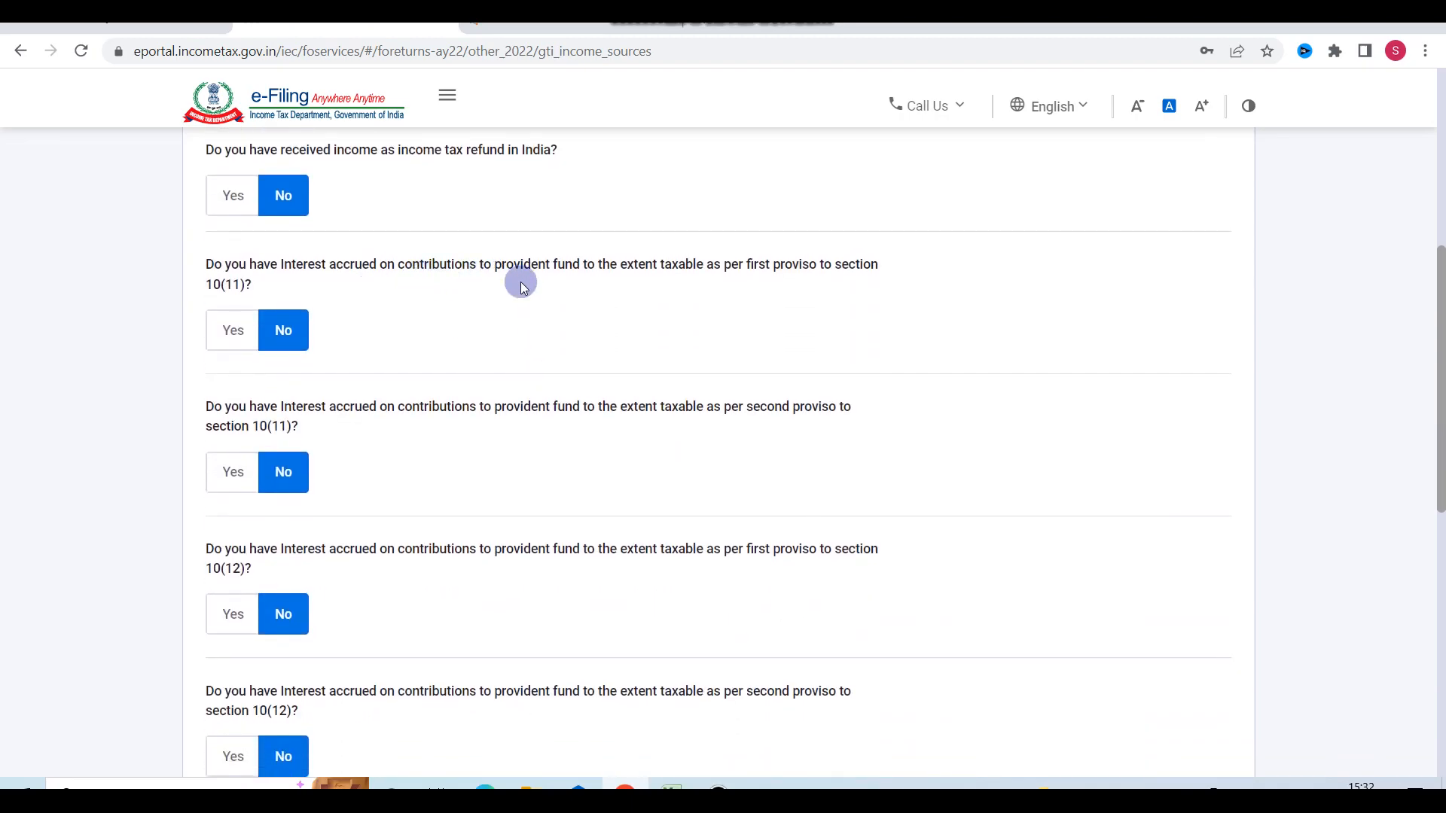
scroll(521, 282, down, 1)
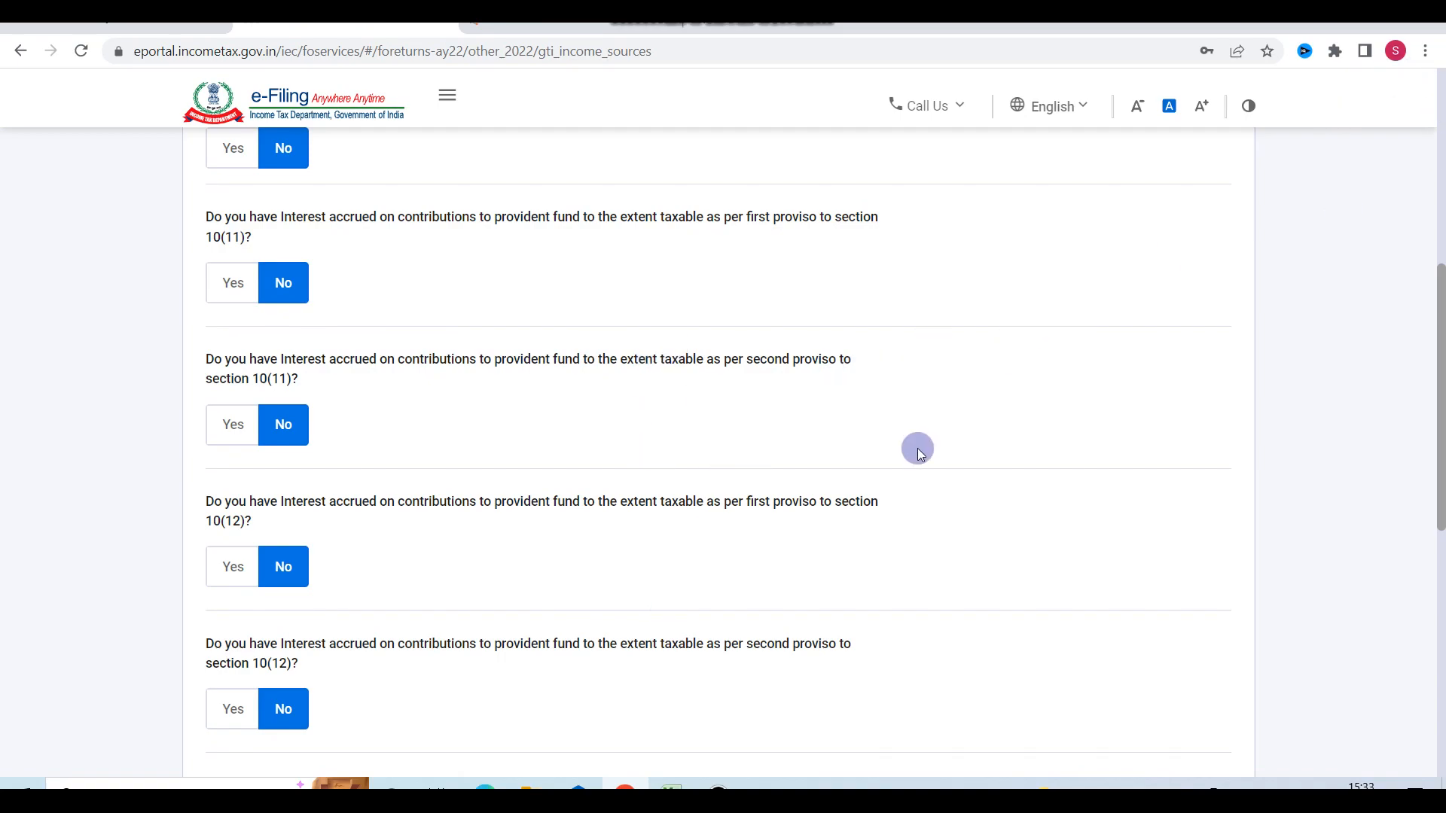
scroll(918, 449, up, 3)
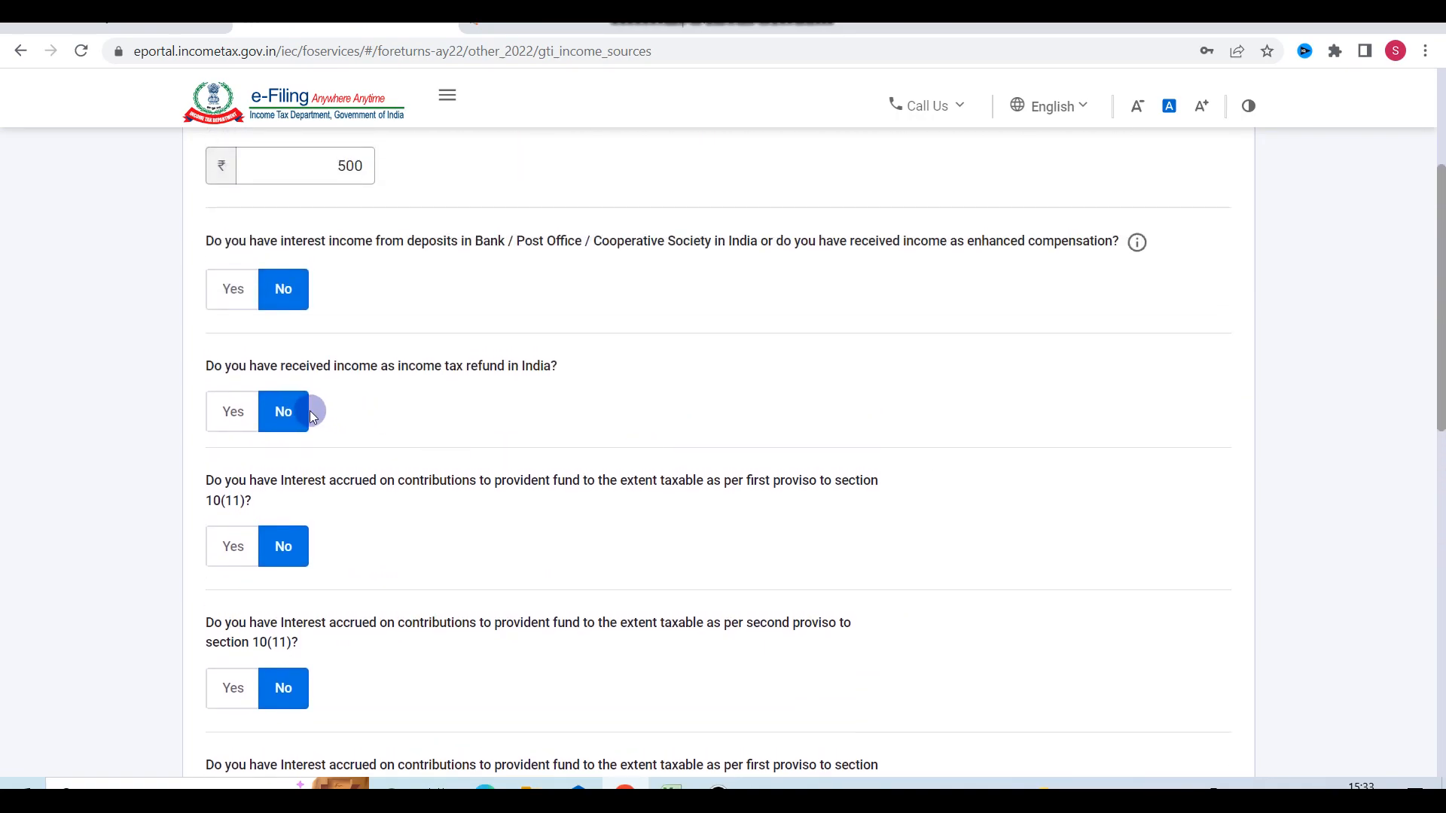
scroll(405, 387, down, 1)
scroll(405, 387, up, 1)
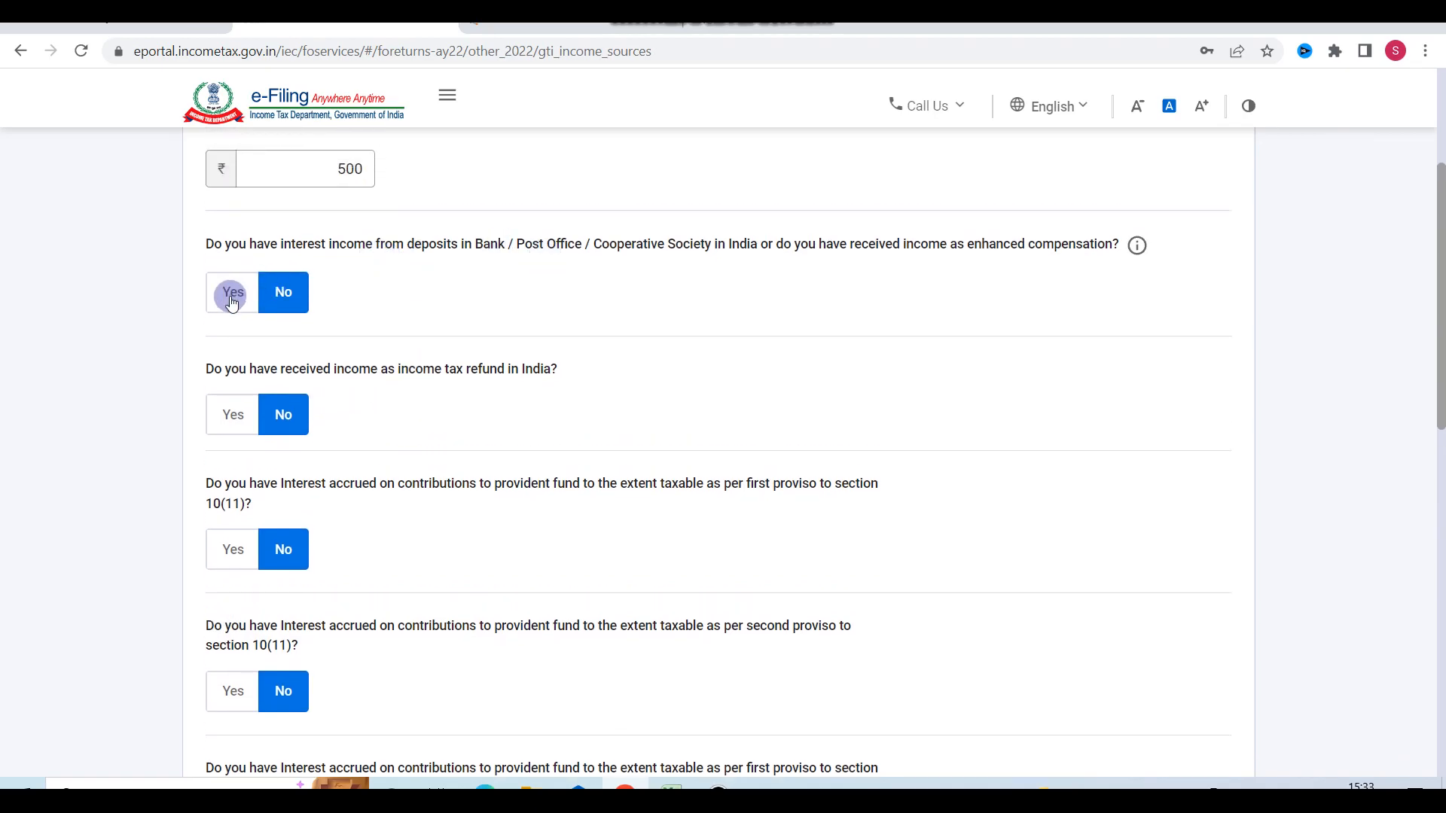
scroll(527, 544, down, 9)
scroll(527, 544, down, 1)
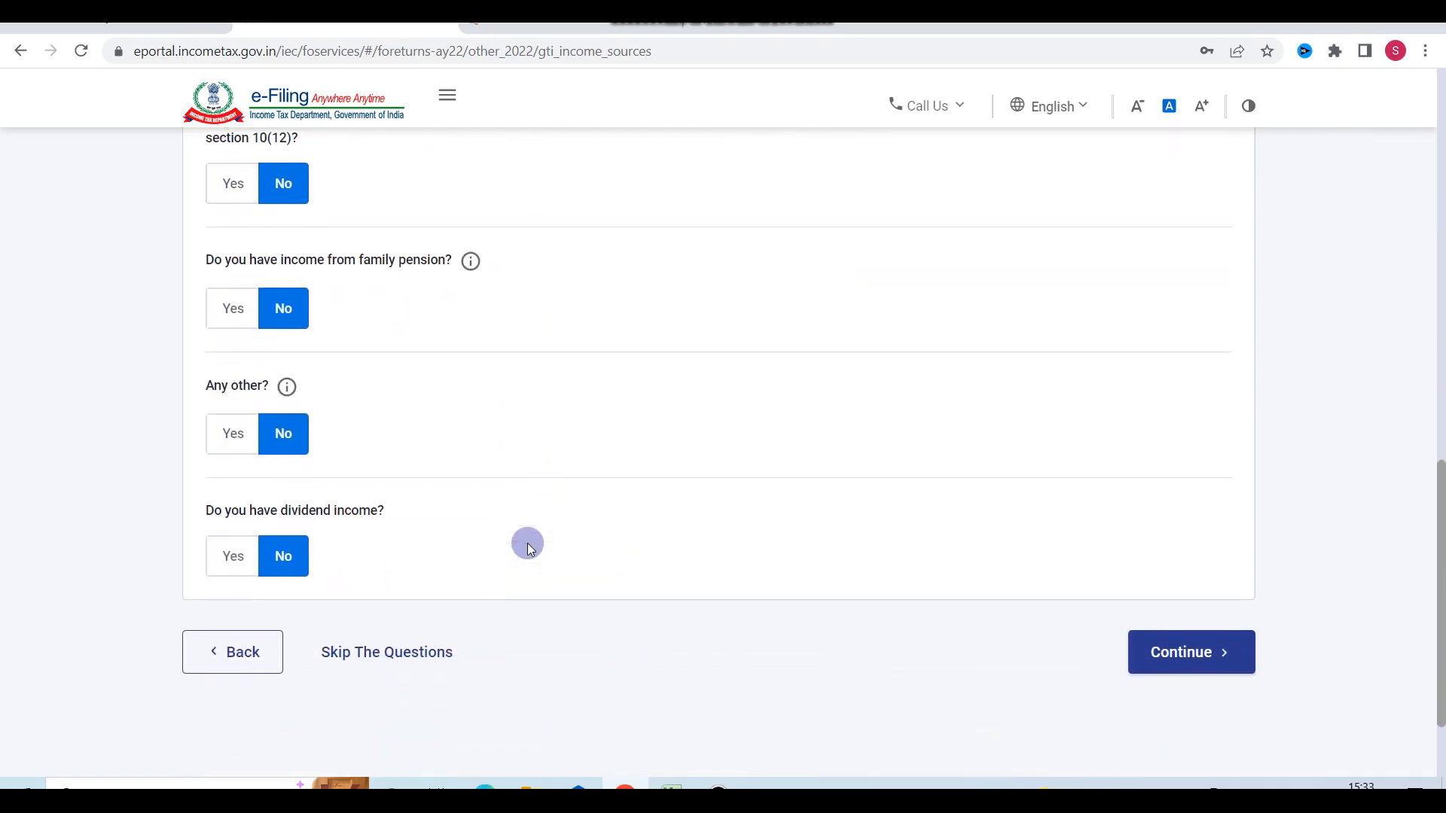
click(235, 549)
scroll(497, 490, down, 4)
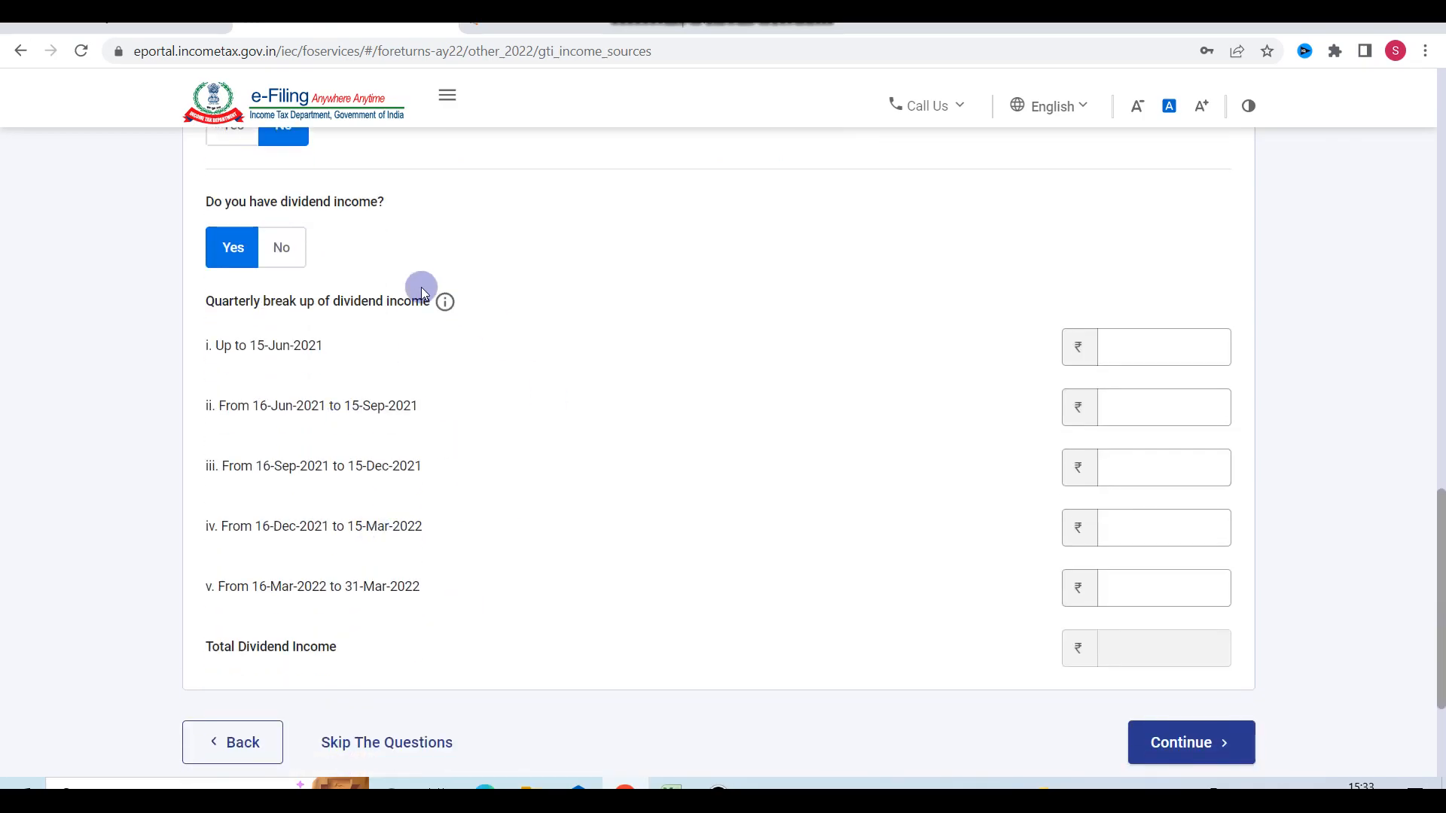
click(284, 252)
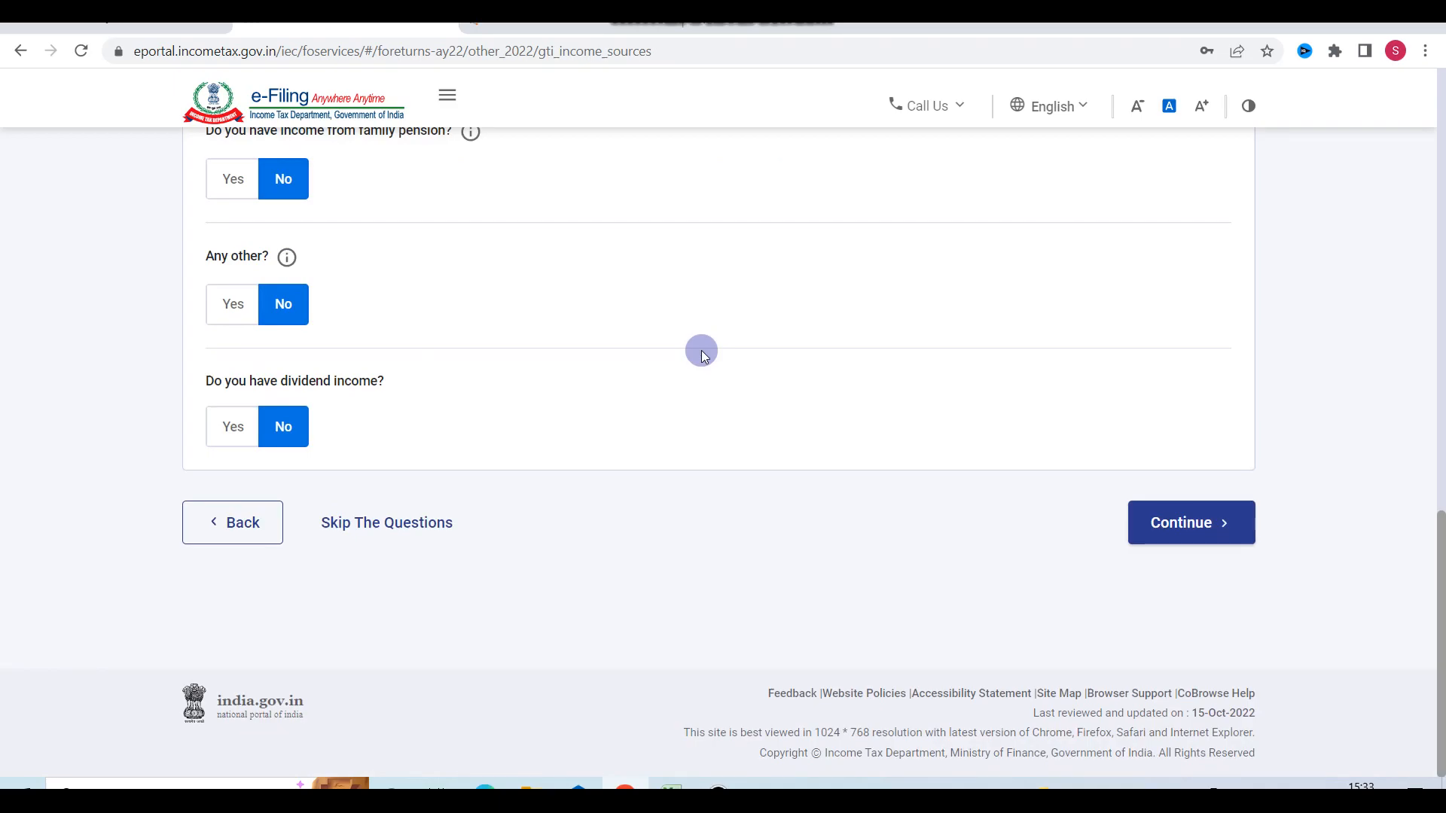
Step: Continue with the other-source answers and confirm the income source details, leaving exempt income empty
click(1177, 527)
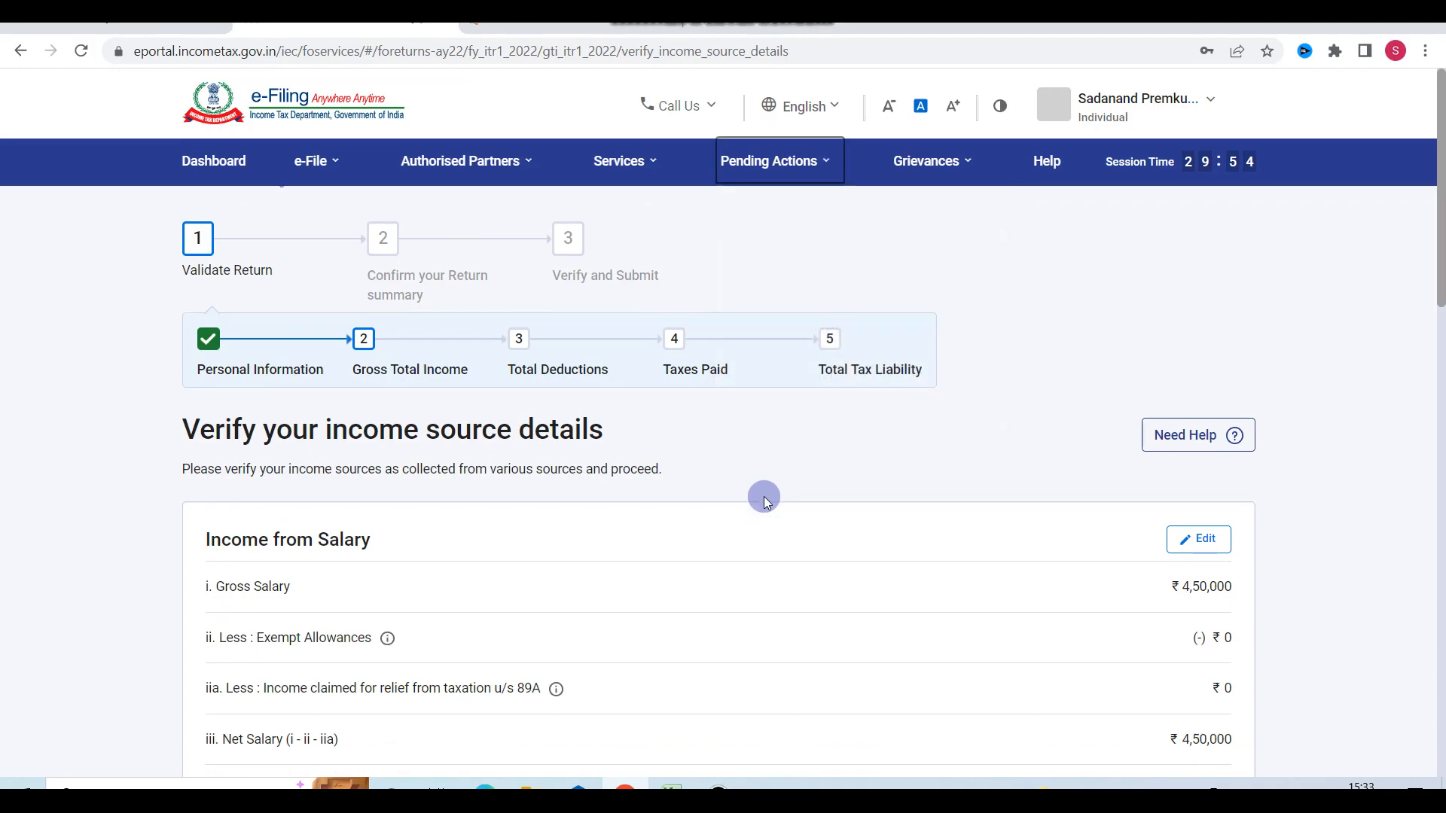
scroll(762, 496, down, 10)
scroll(764, 501, down, 9)
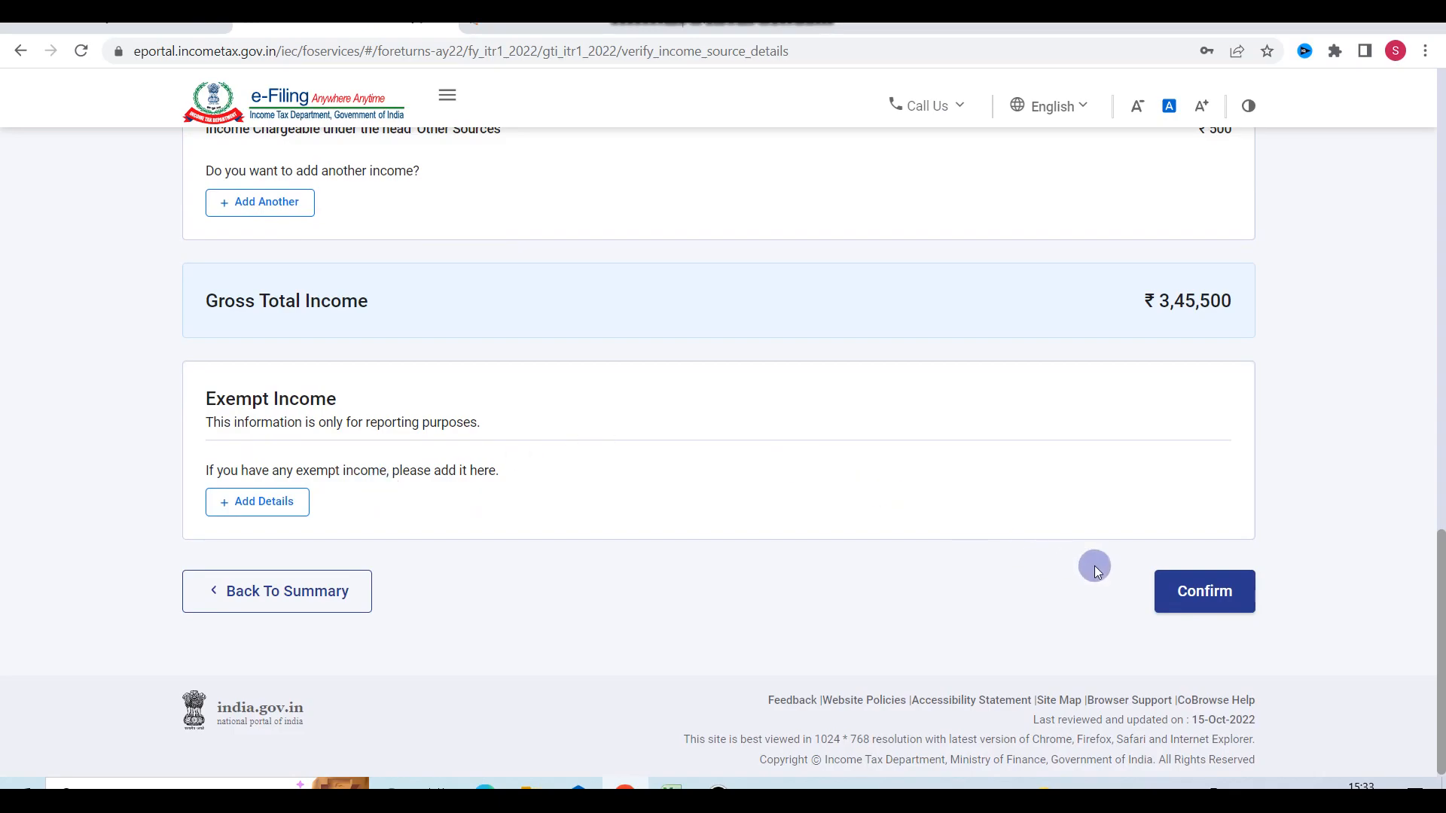
click(1186, 594)
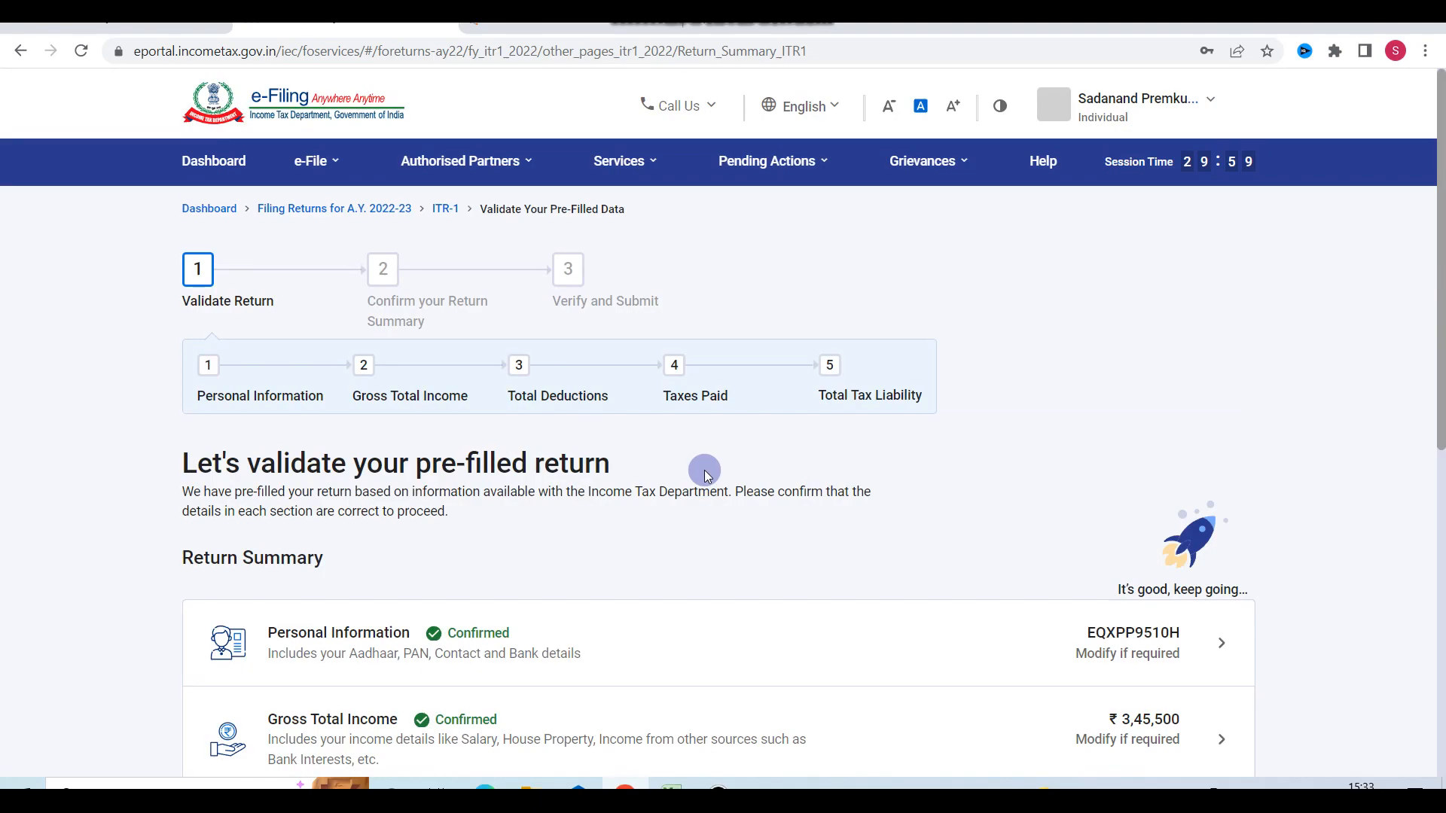
Step: Open the Total Deductions section and answer No to the deduction for donation paid
scroll(711, 475, down, 6)
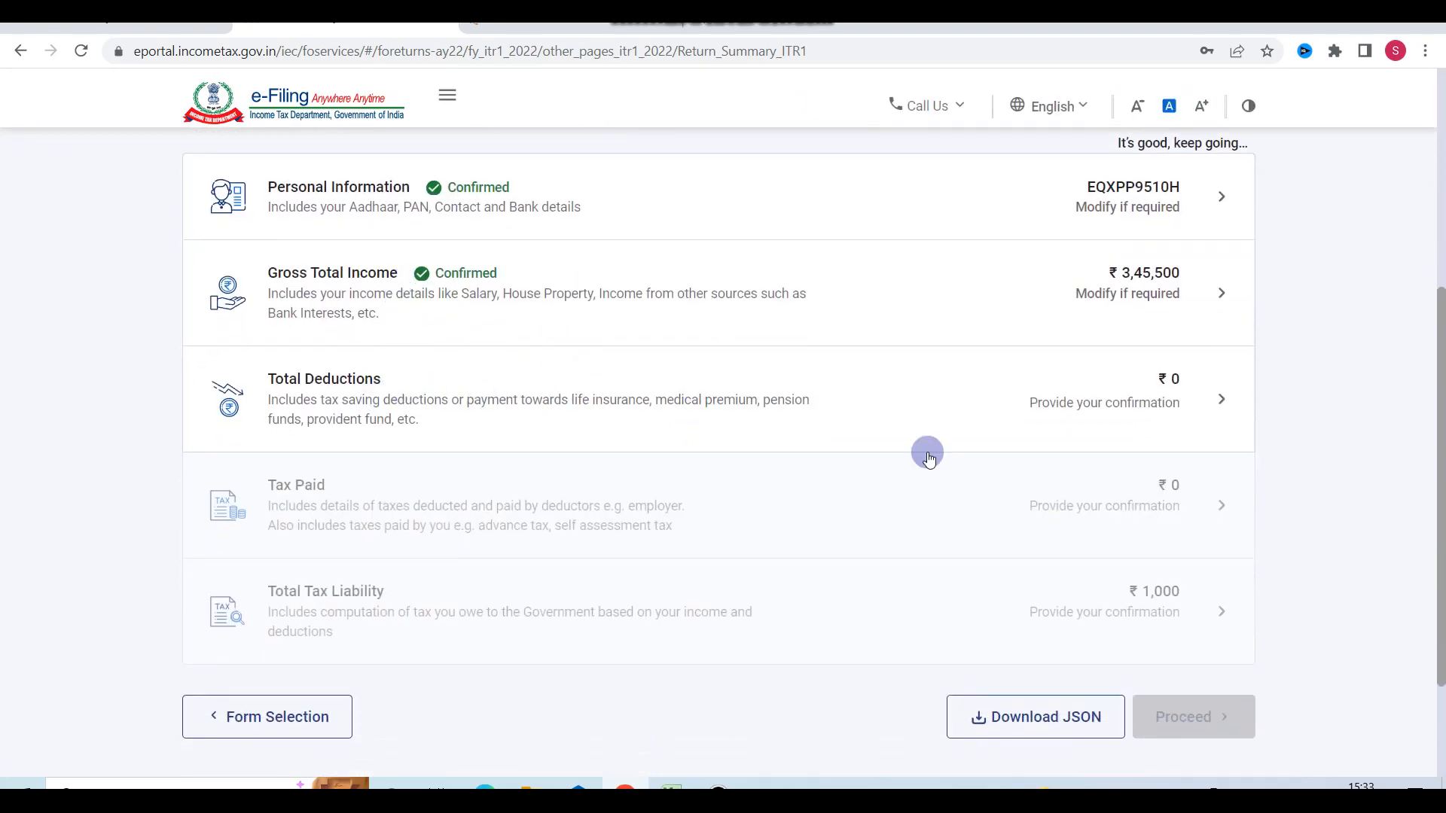
click(1122, 411)
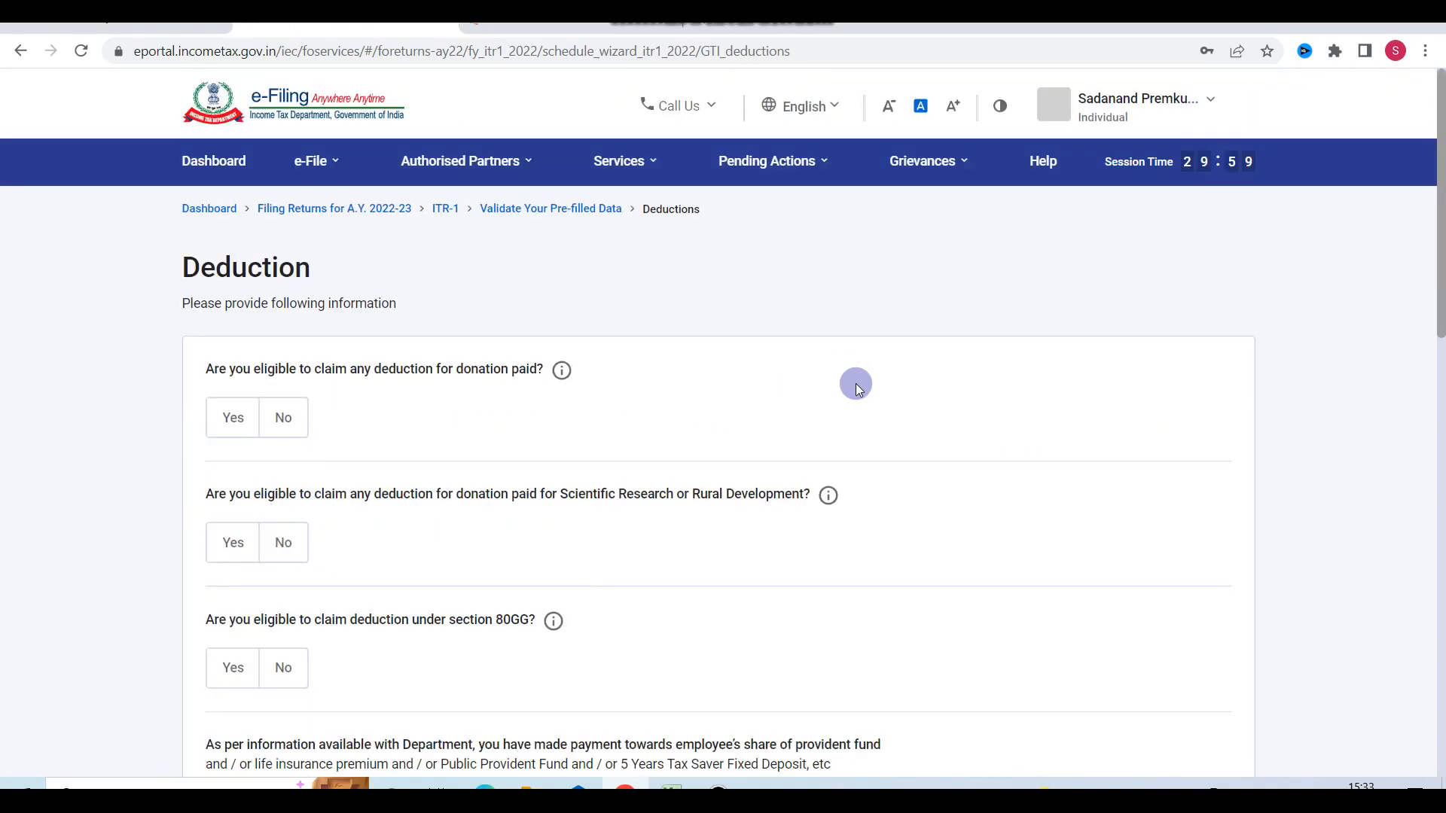
scroll(855, 382, down, 2)
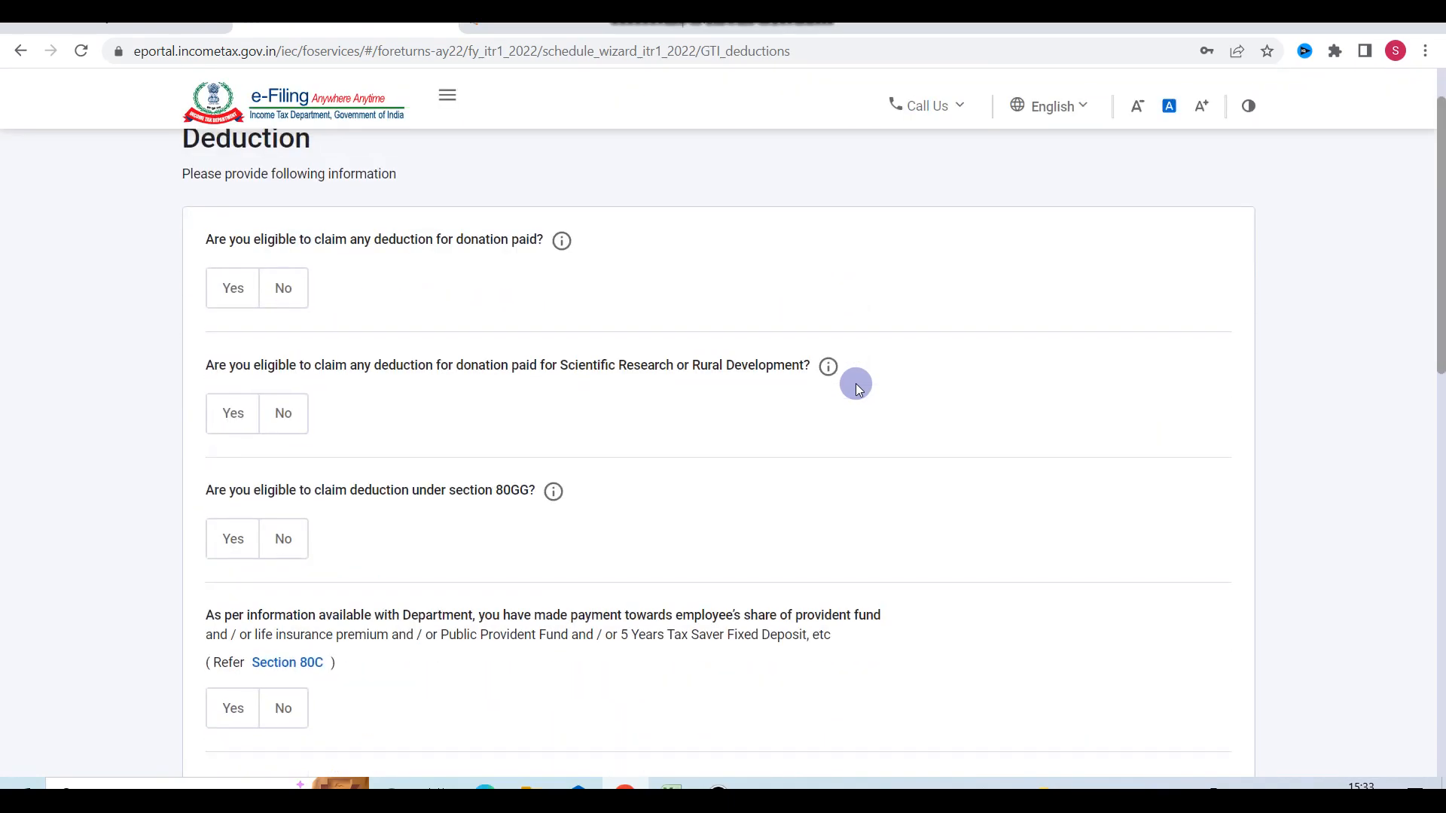
click(232, 293)
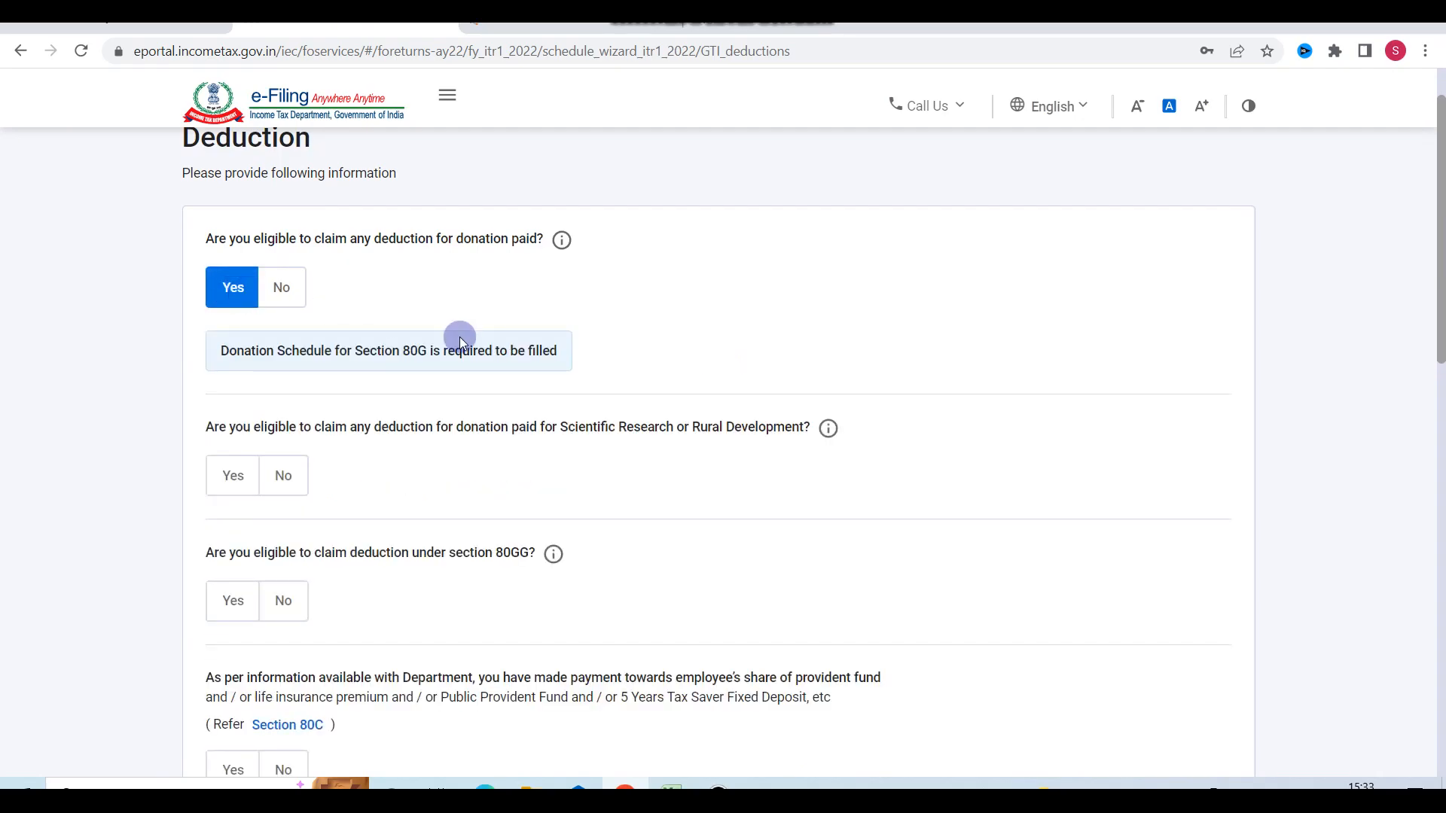
click(285, 292)
scroll(464, 396, down, 3)
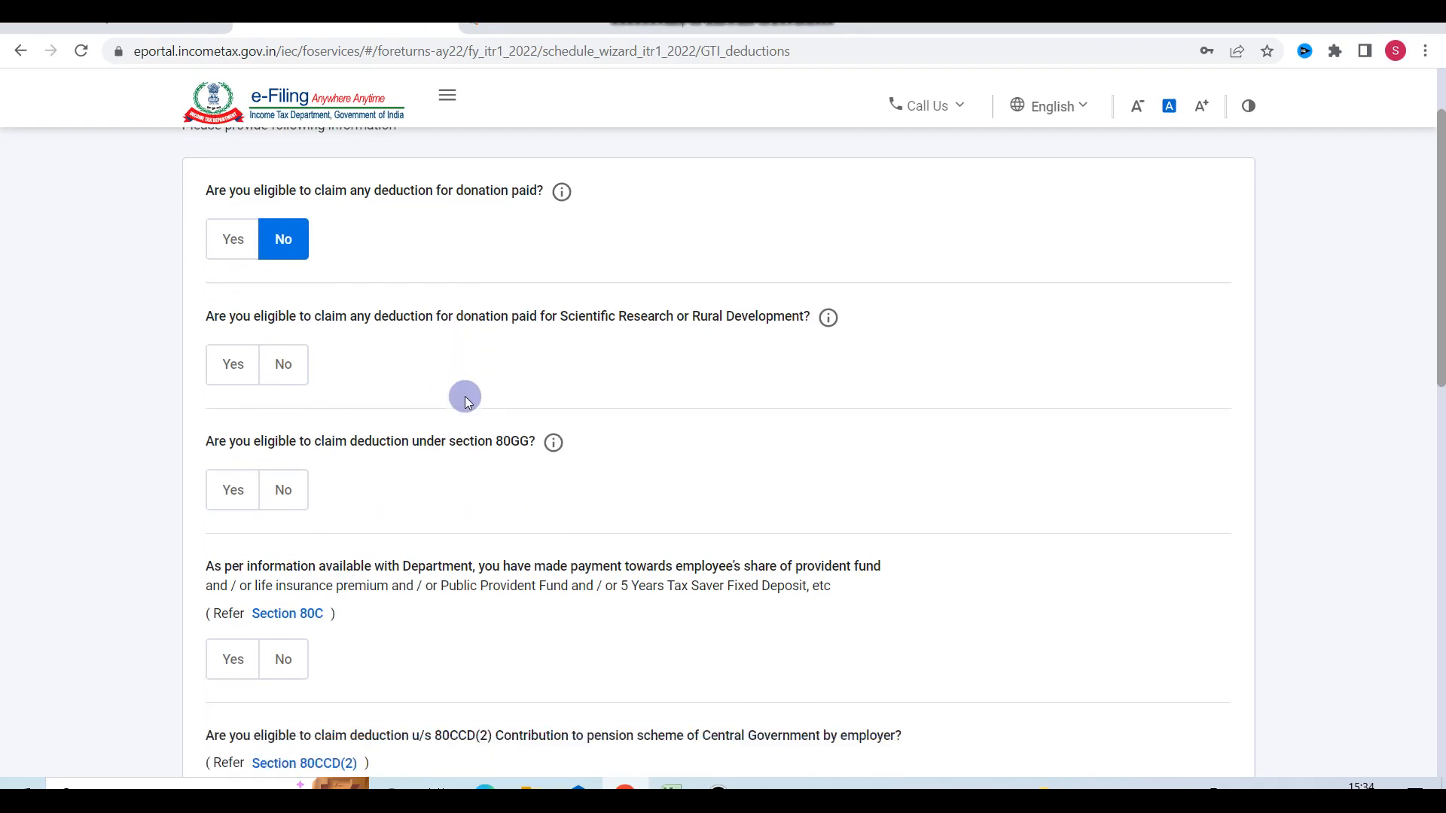
scroll(464, 396, up, 5)
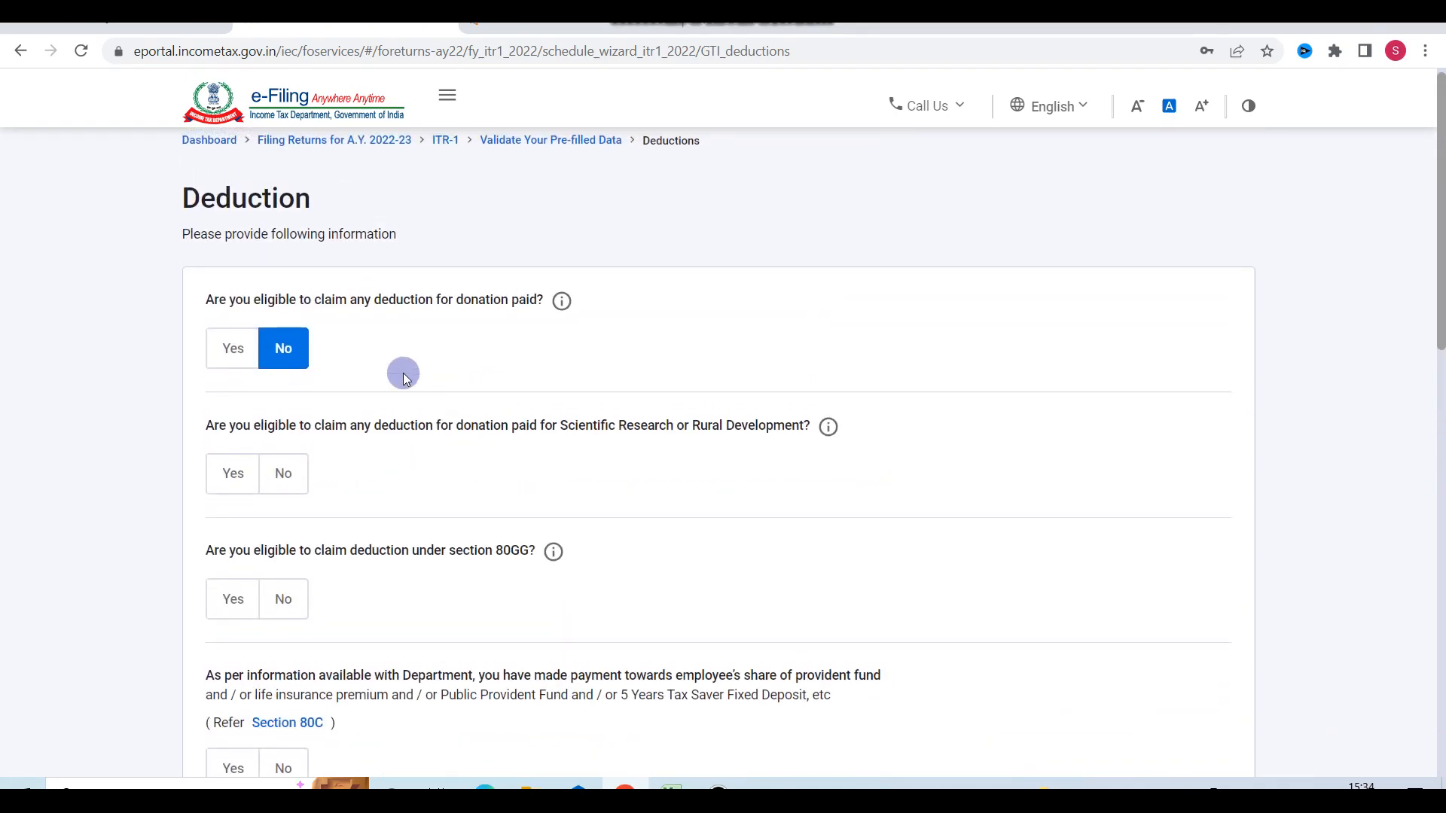
Step: Answer Yes to the Section 80C deduction and enter 45000 as the amount claimed
scroll(443, 388, down, 5)
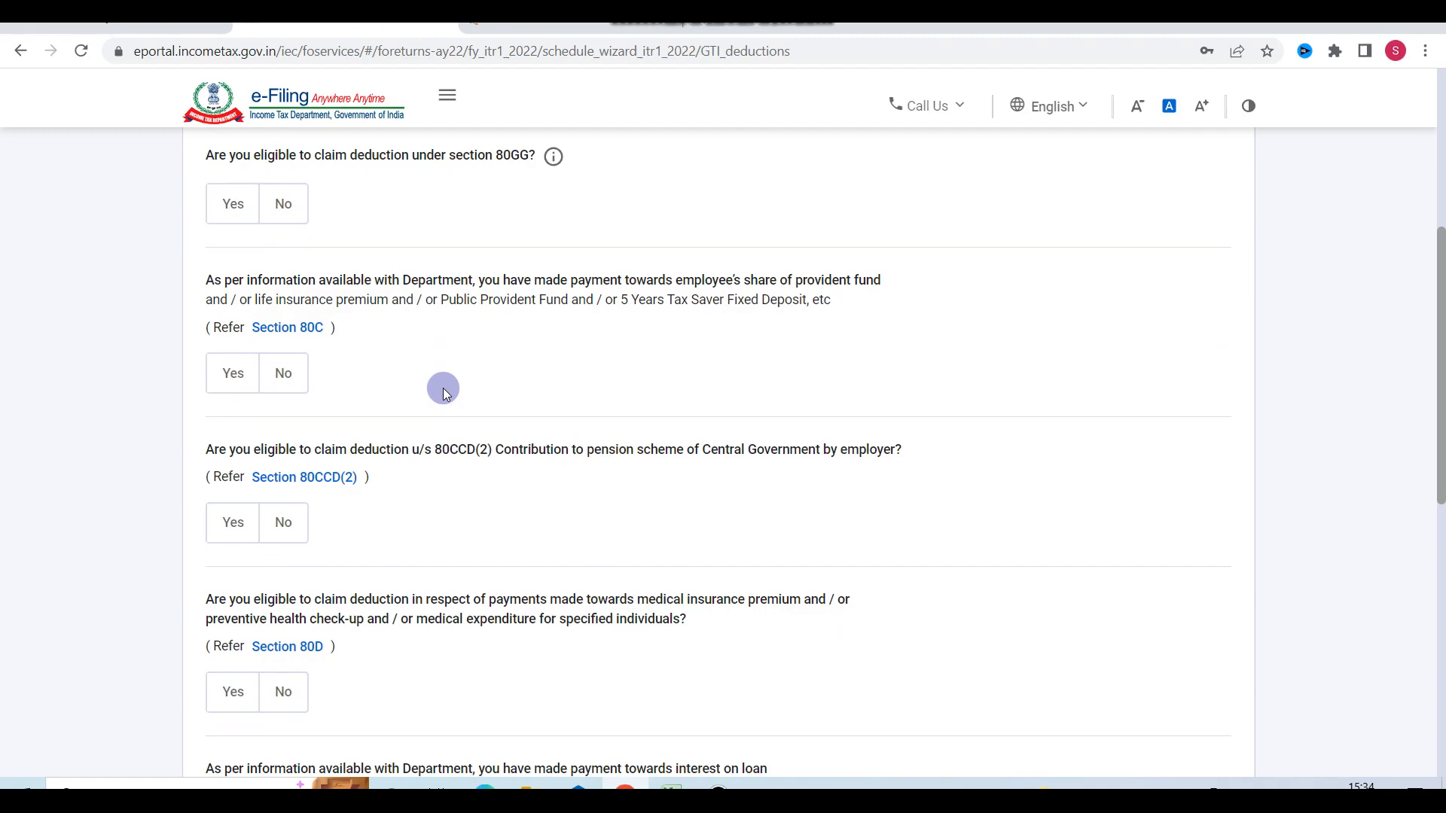
click(227, 382)
click(335, 468)
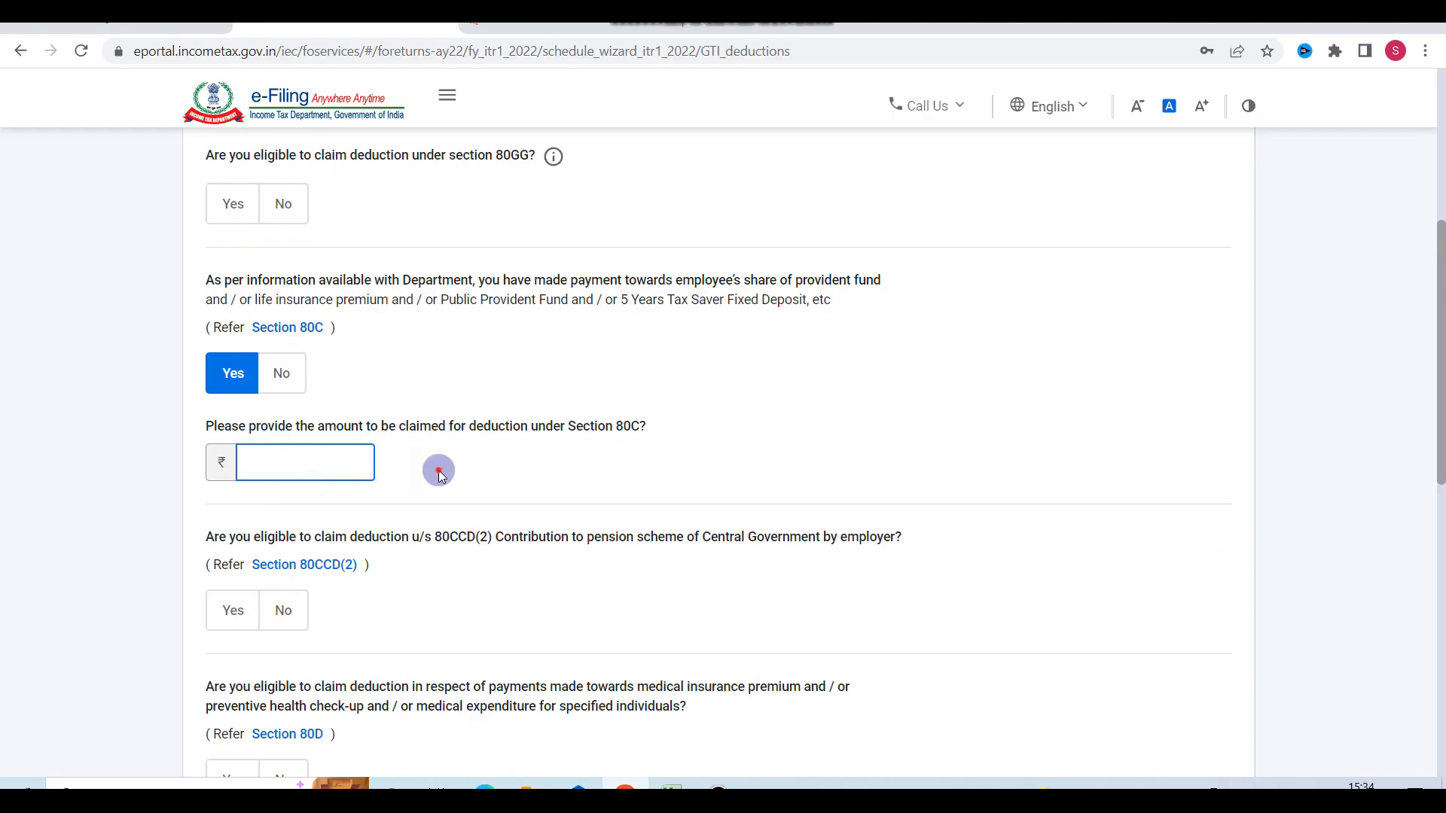
click(344, 459)
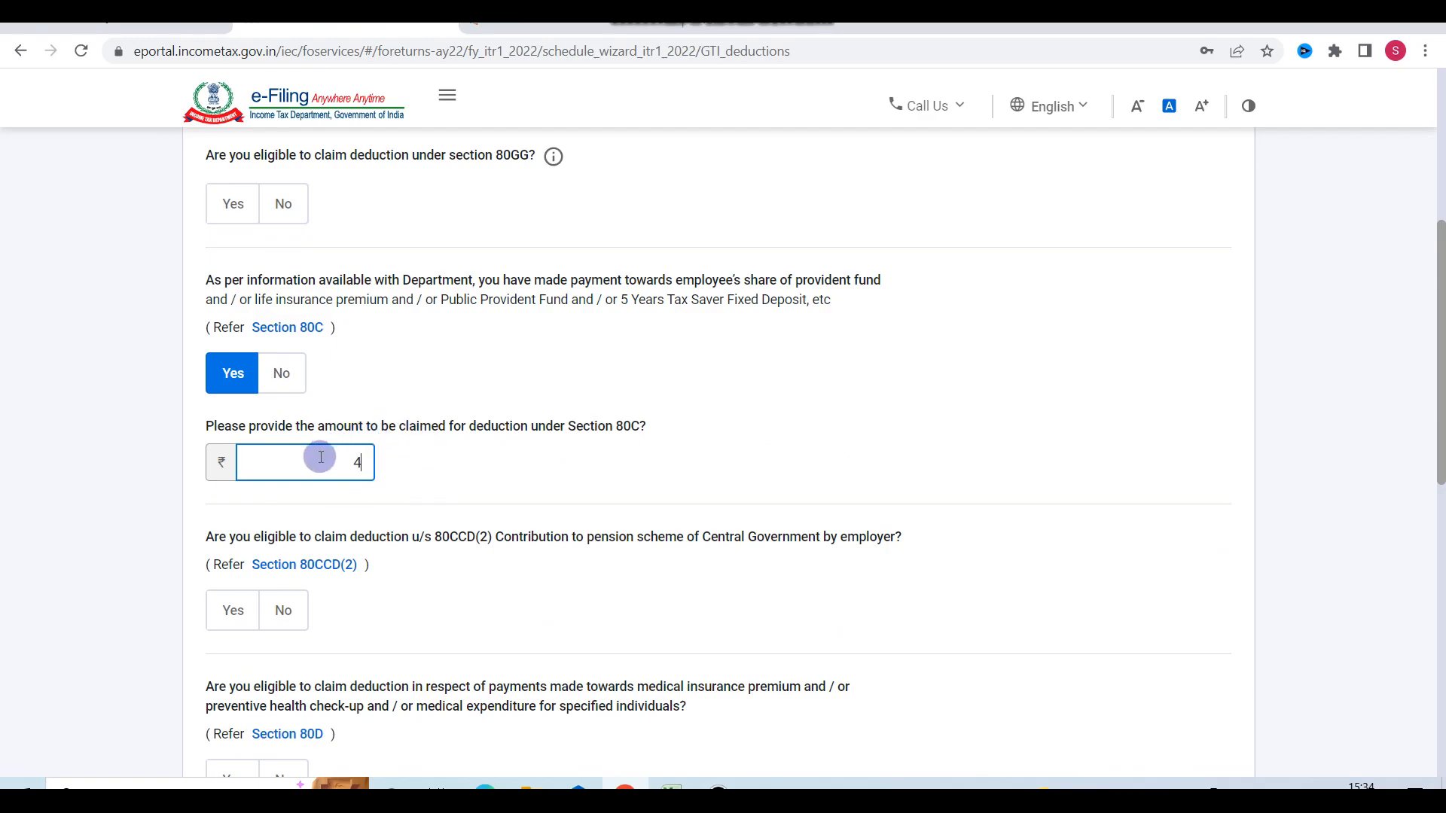
click(560, 502)
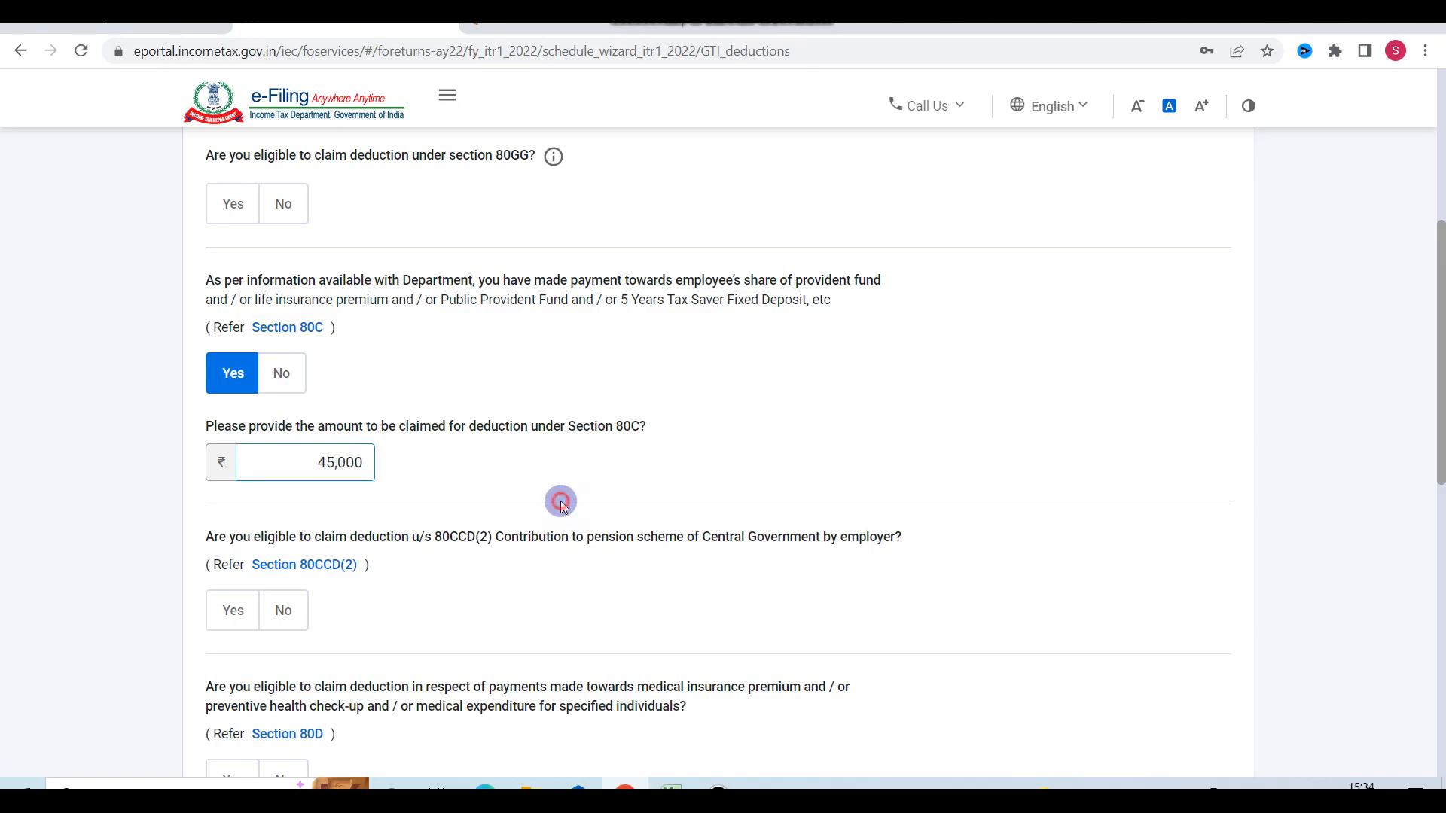
Step: Answer Yes to the Section 80D and Section 80TTA deductions and continue to the deduction verification
scroll(561, 504, down, 2)
scroll(560, 500, down, 4)
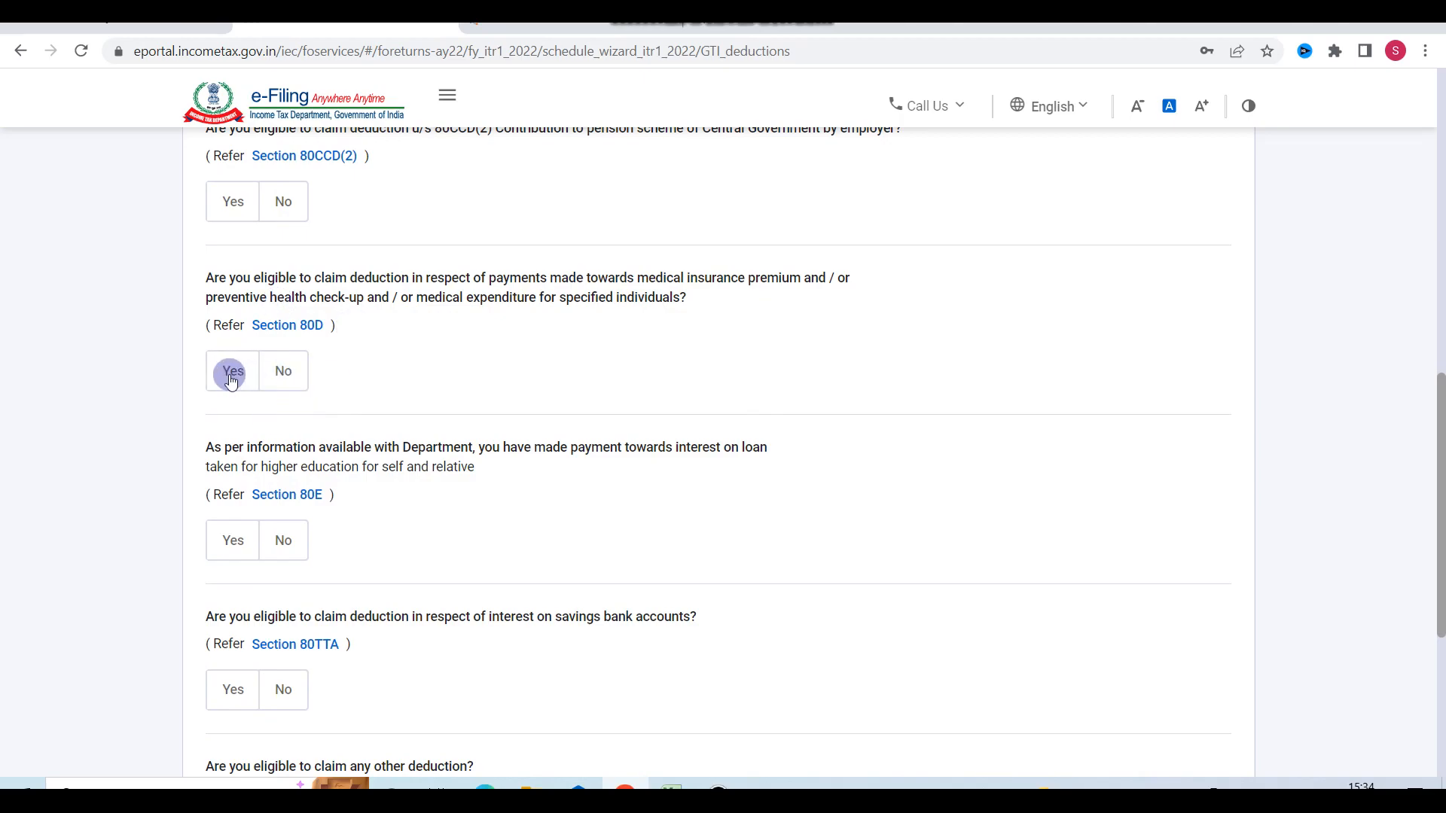
click(231, 375)
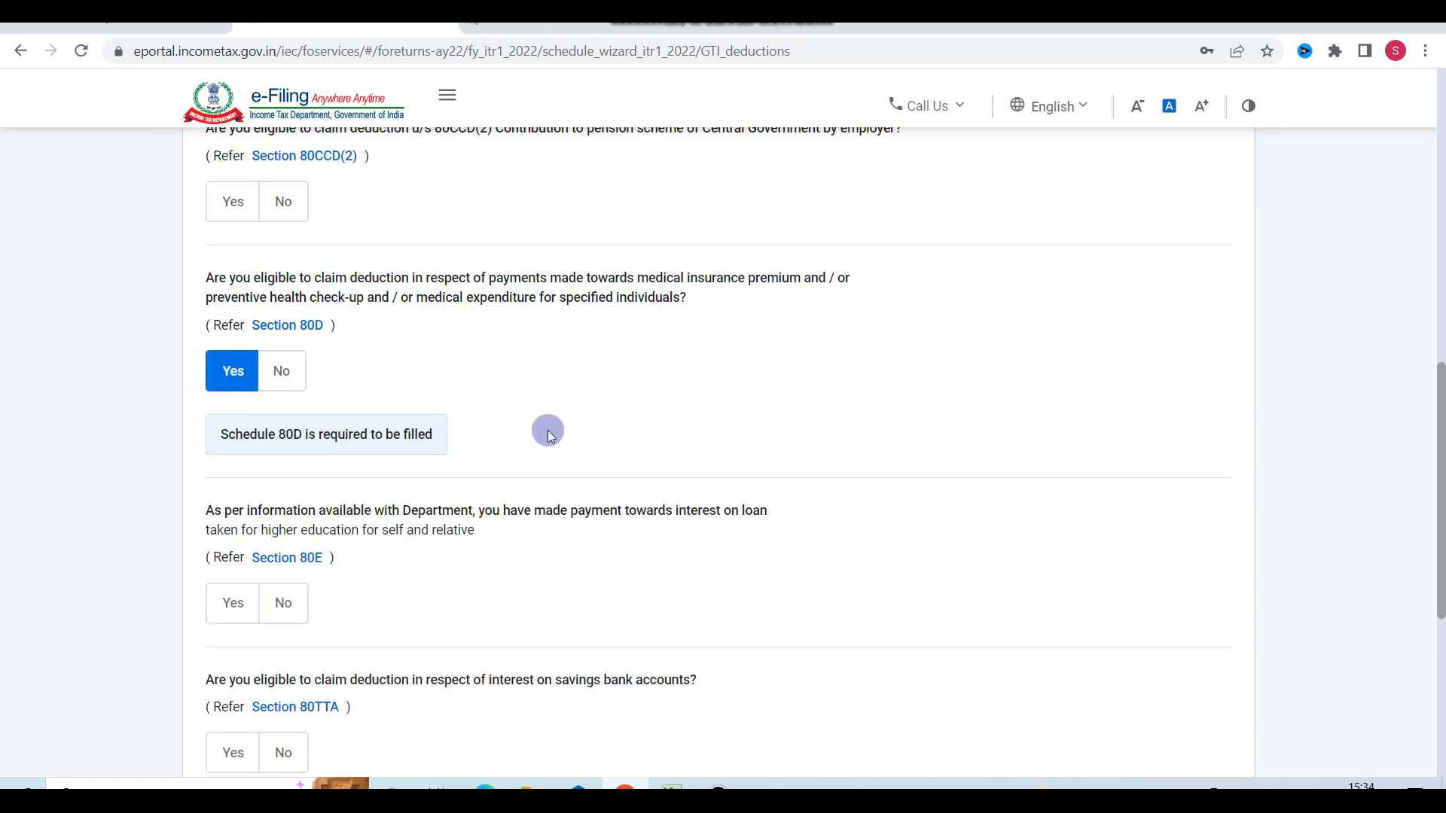
scroll(549, 431, down, 4)
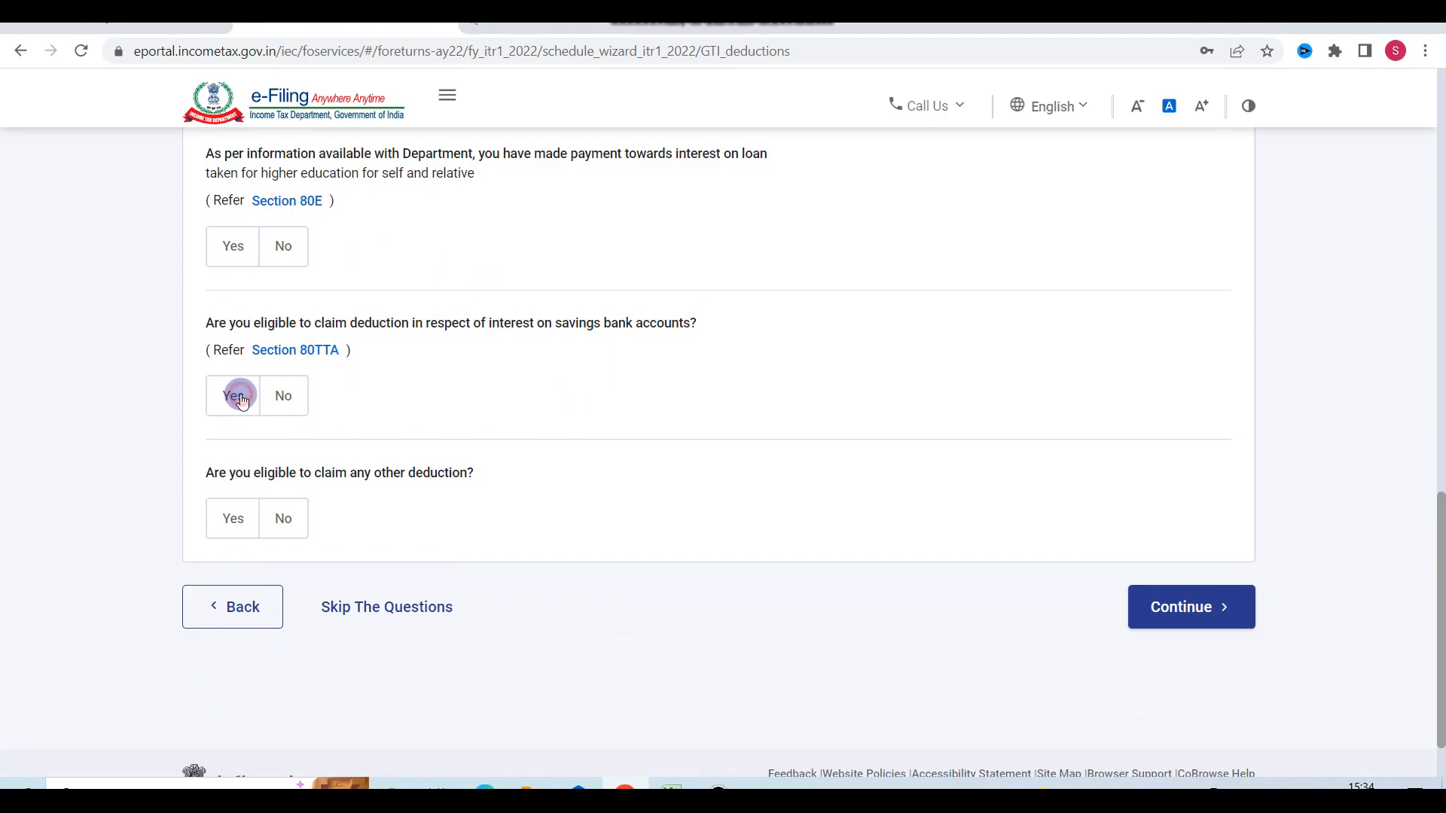
click(240, 398)
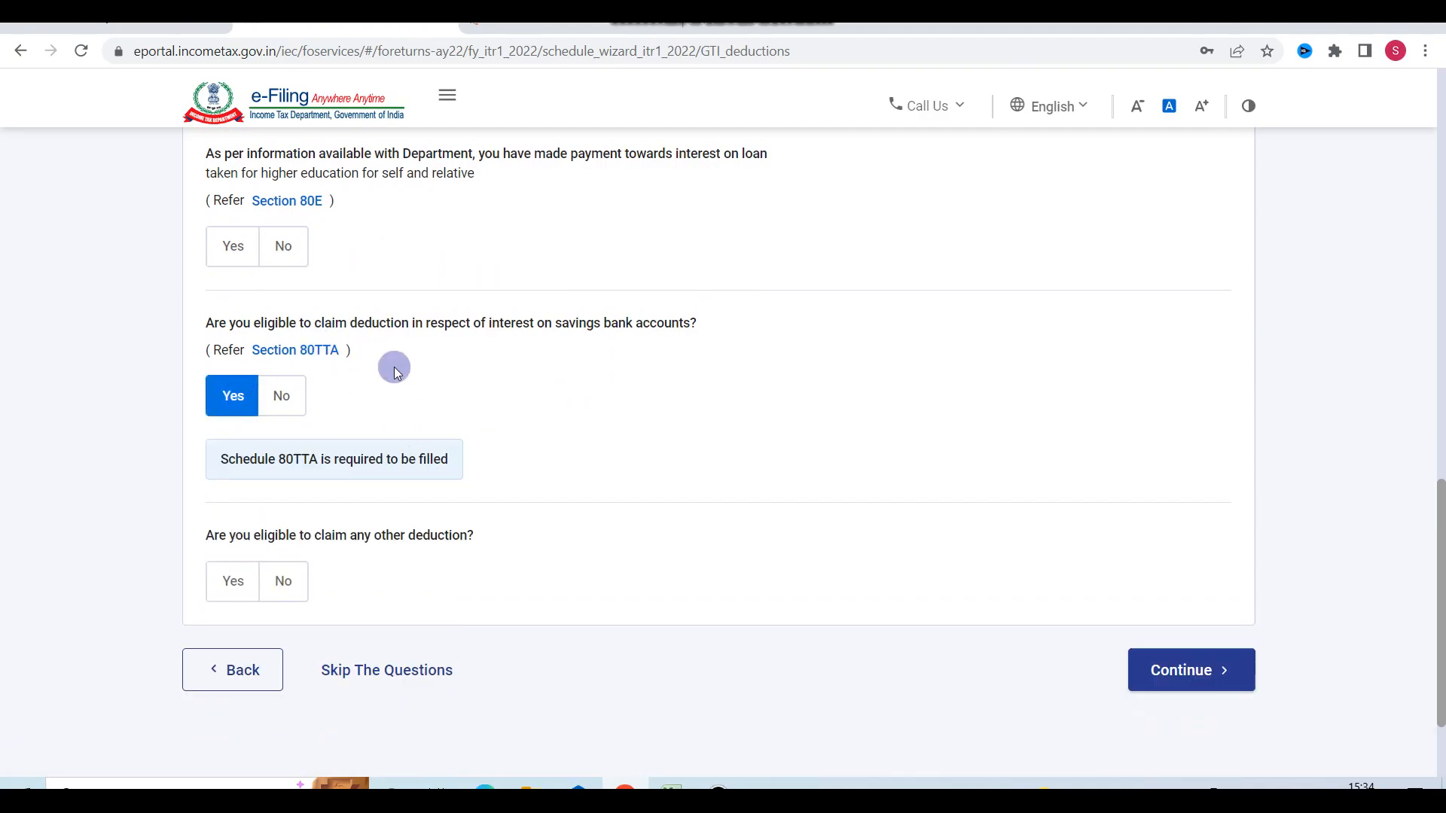
click(1186, 670)
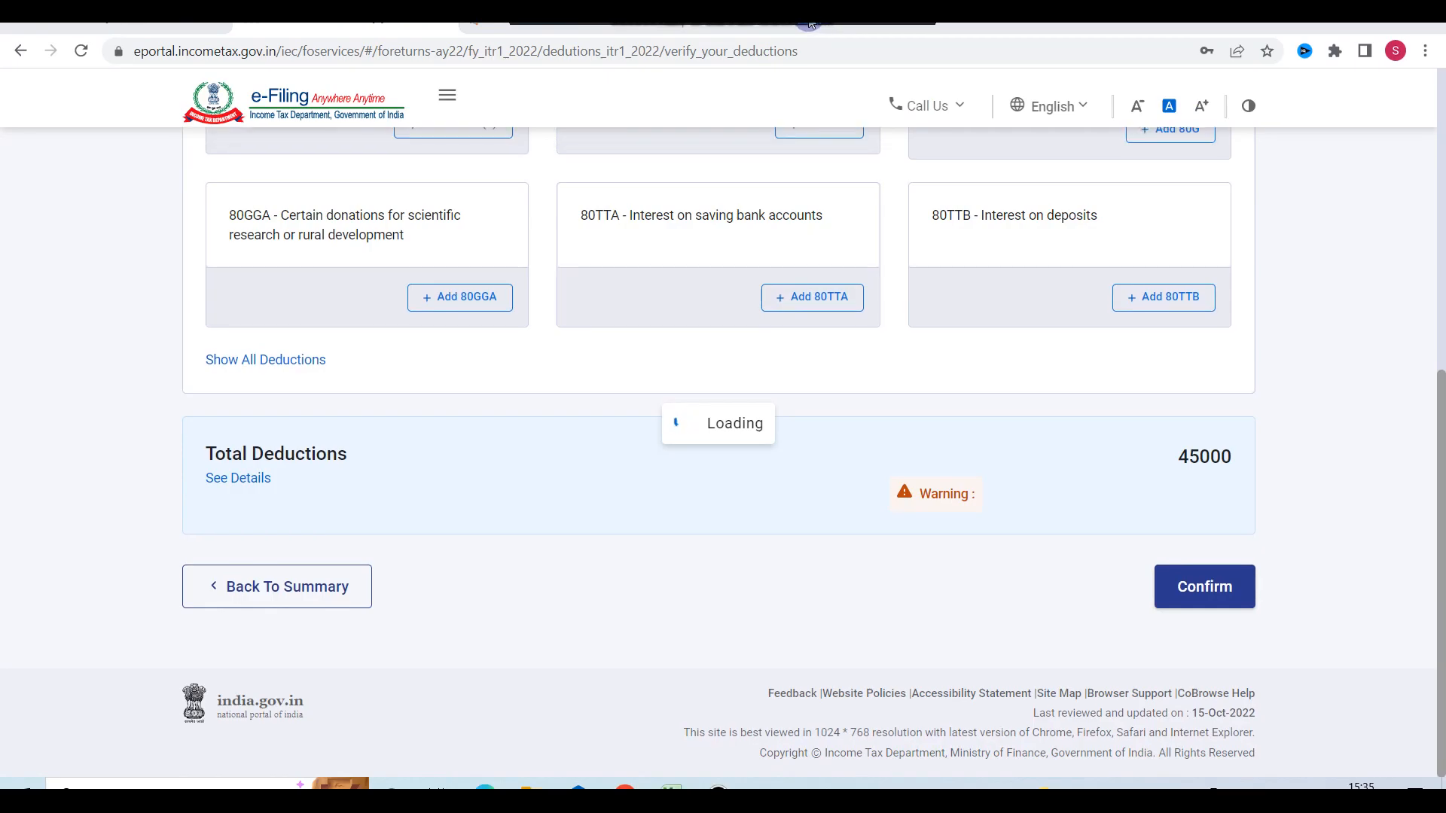
Step: Open the 80D deduction for editing and answer No to whether the filer or a family member excluding parents is a senior citizen
scroll(719, 528, down, 4)
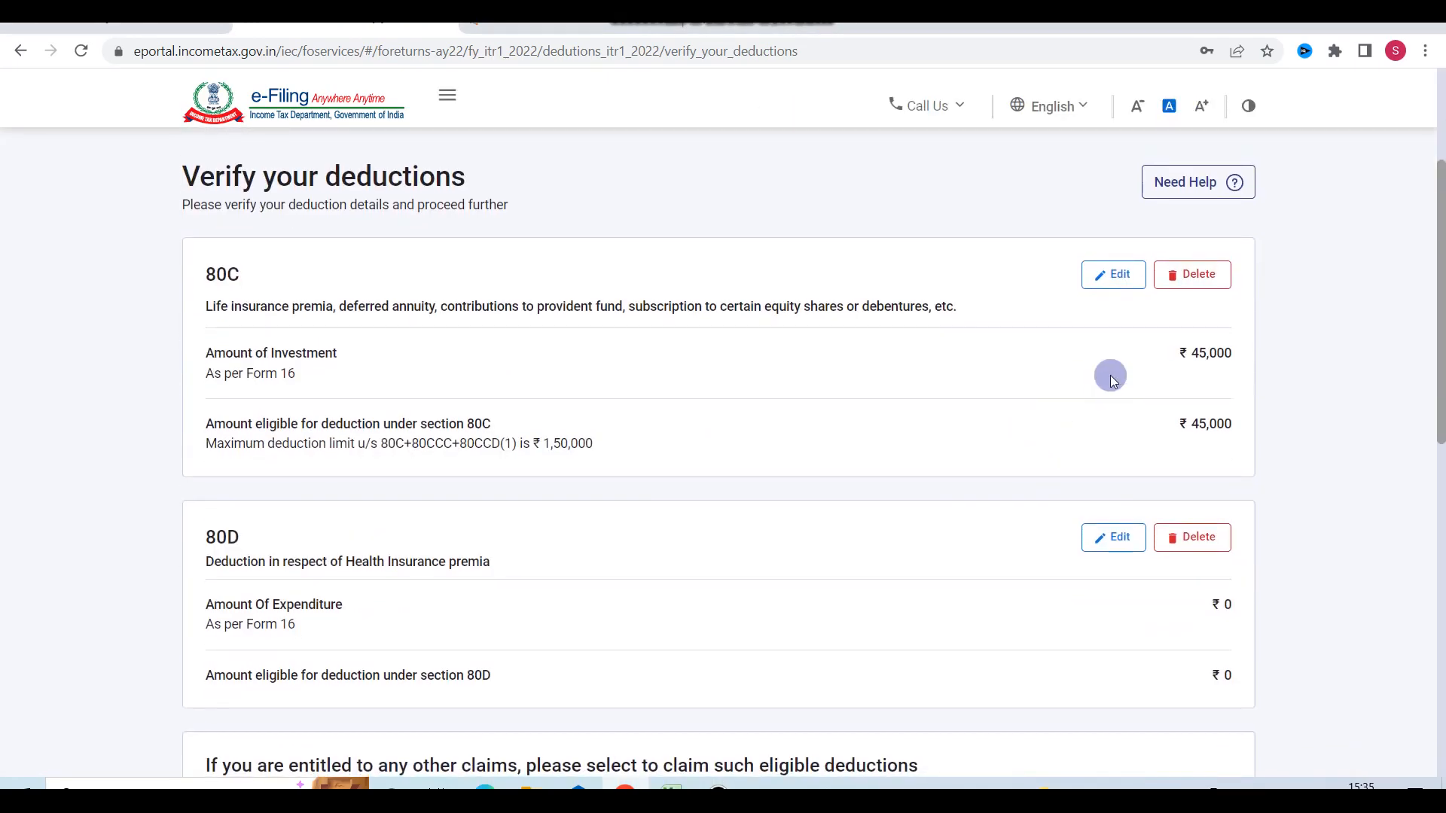
scroll(1107, 377, down, 1)
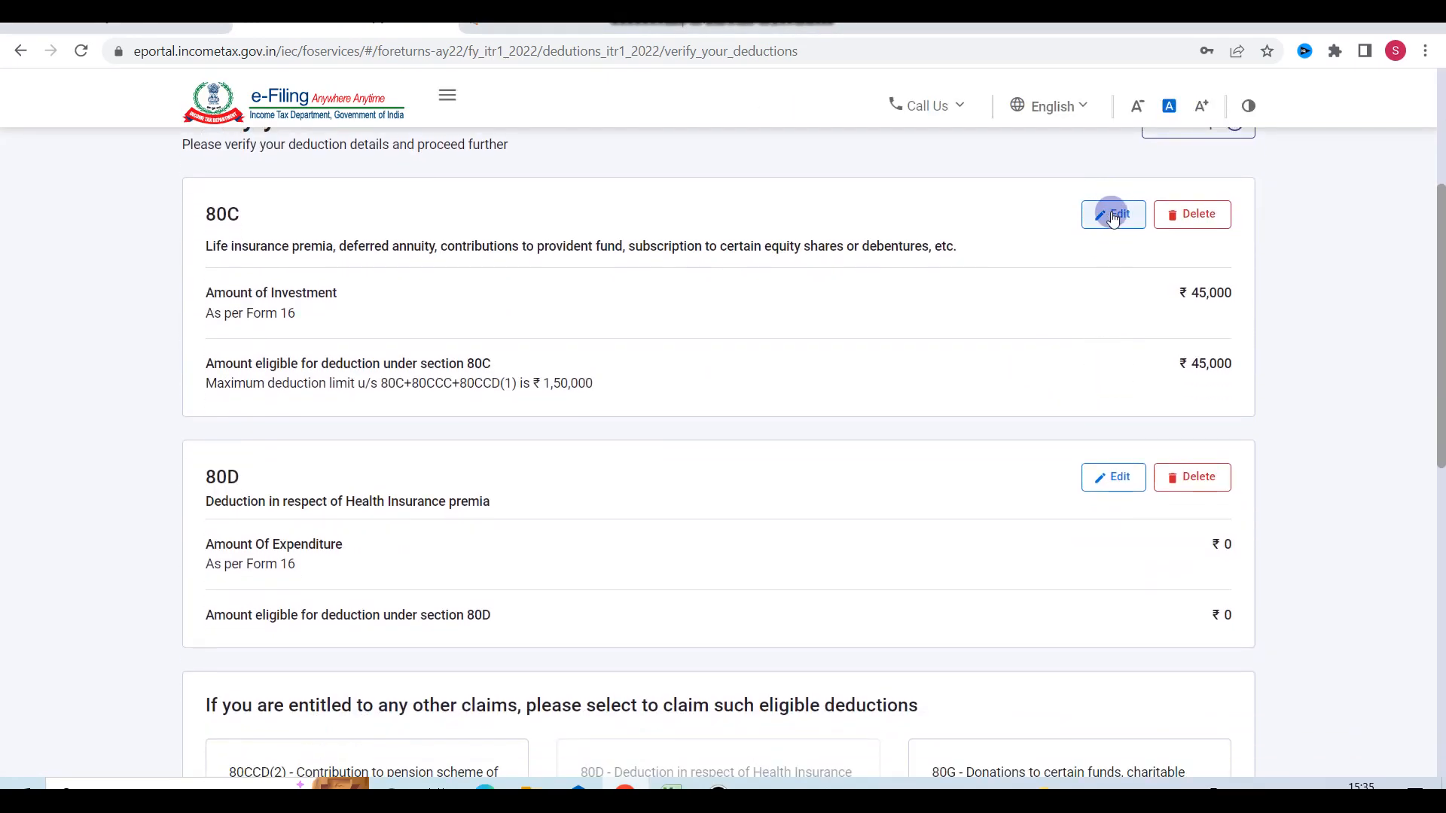
scroll(1001, 365, down, 2)
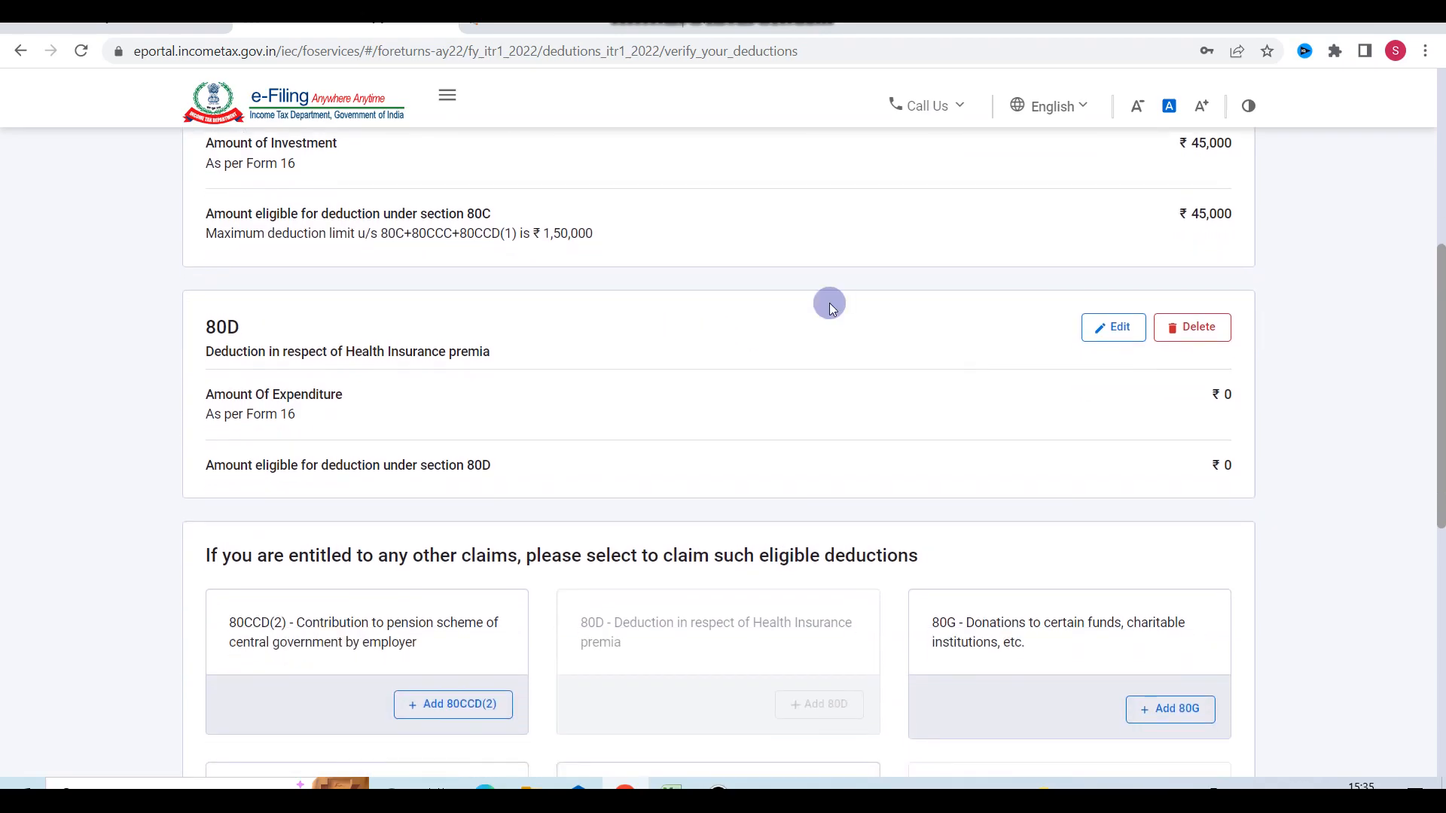
click(1119, 337)
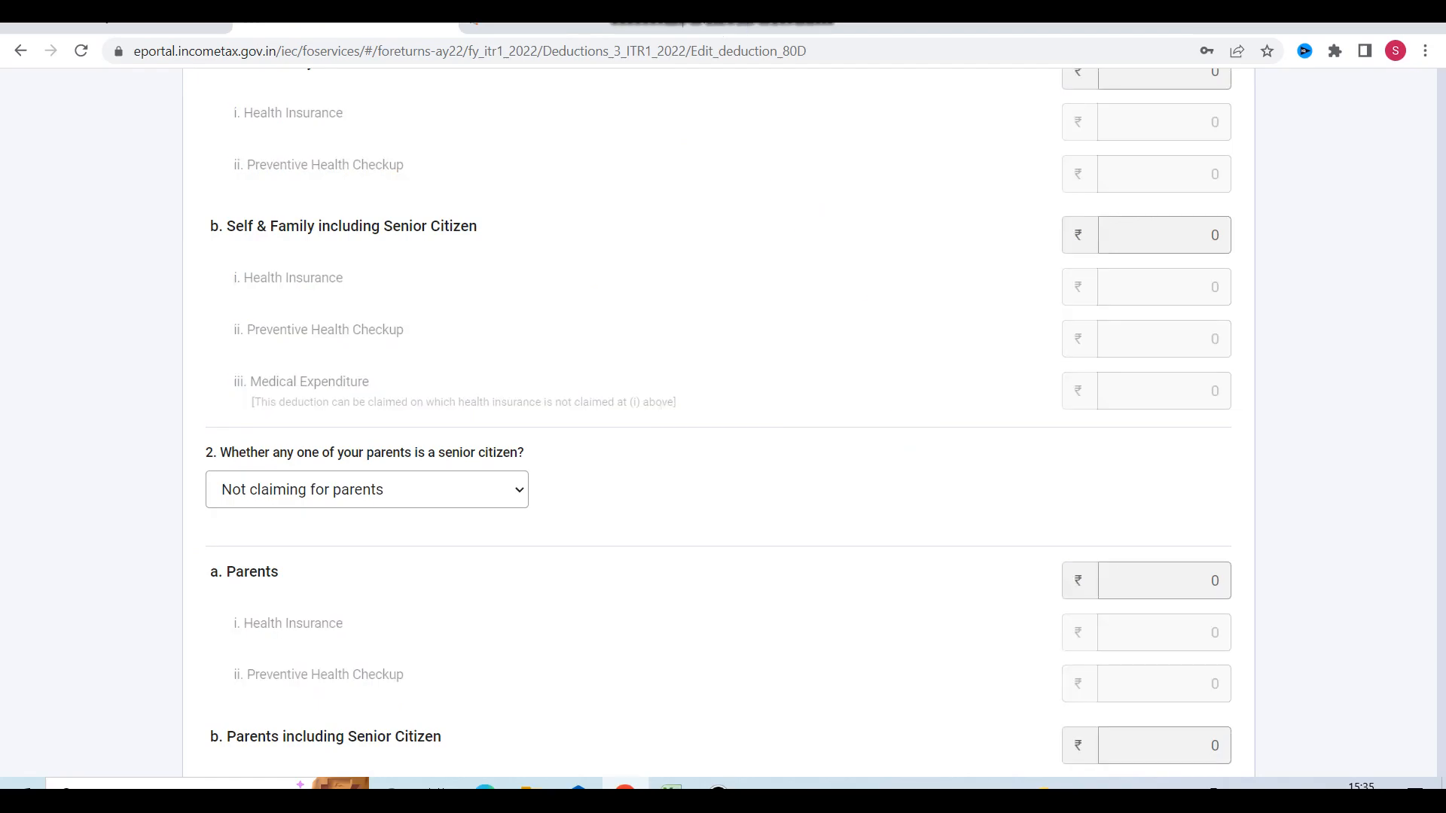
scroll(681, 499, down, 2)
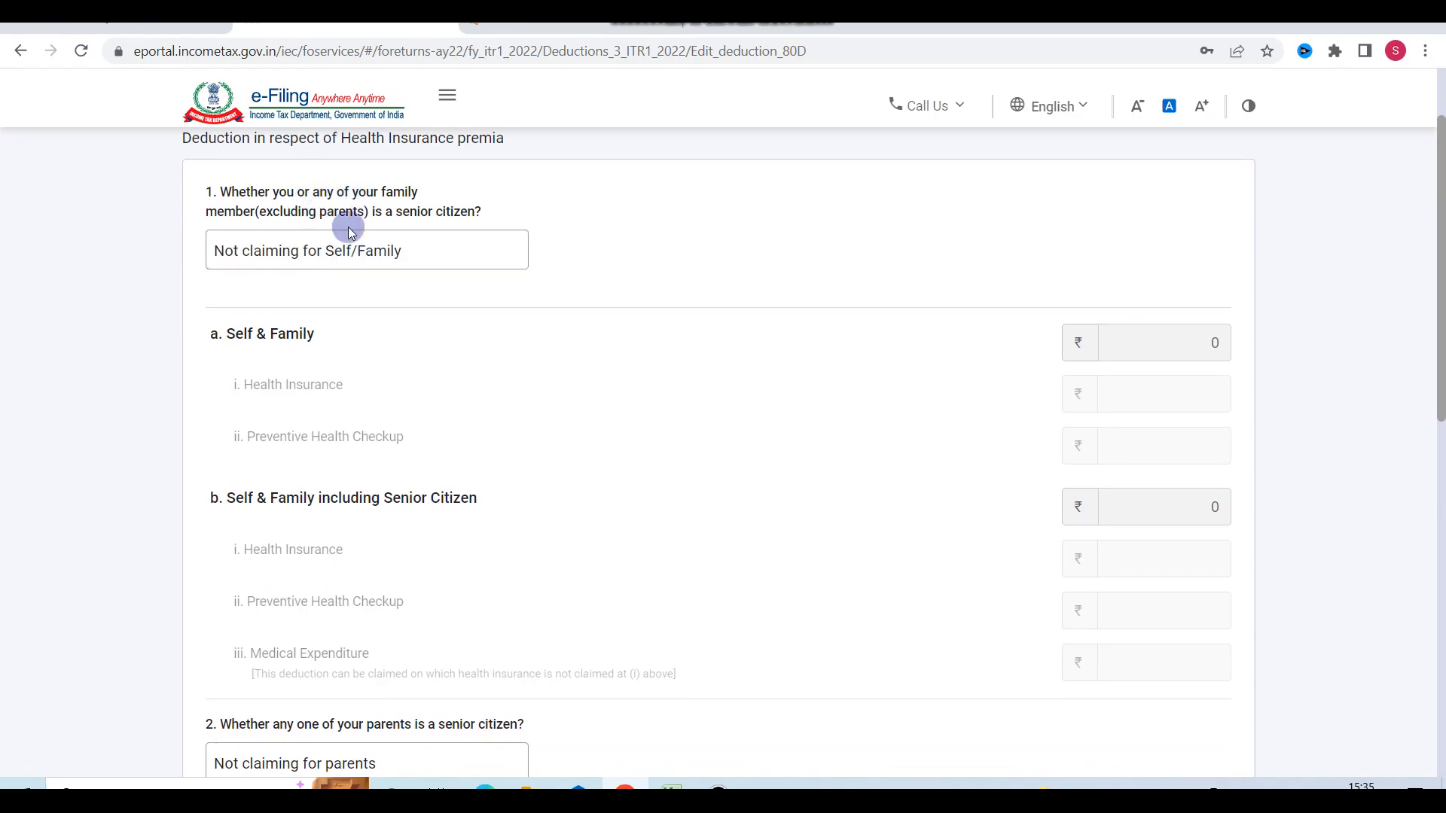
click(397, 244)
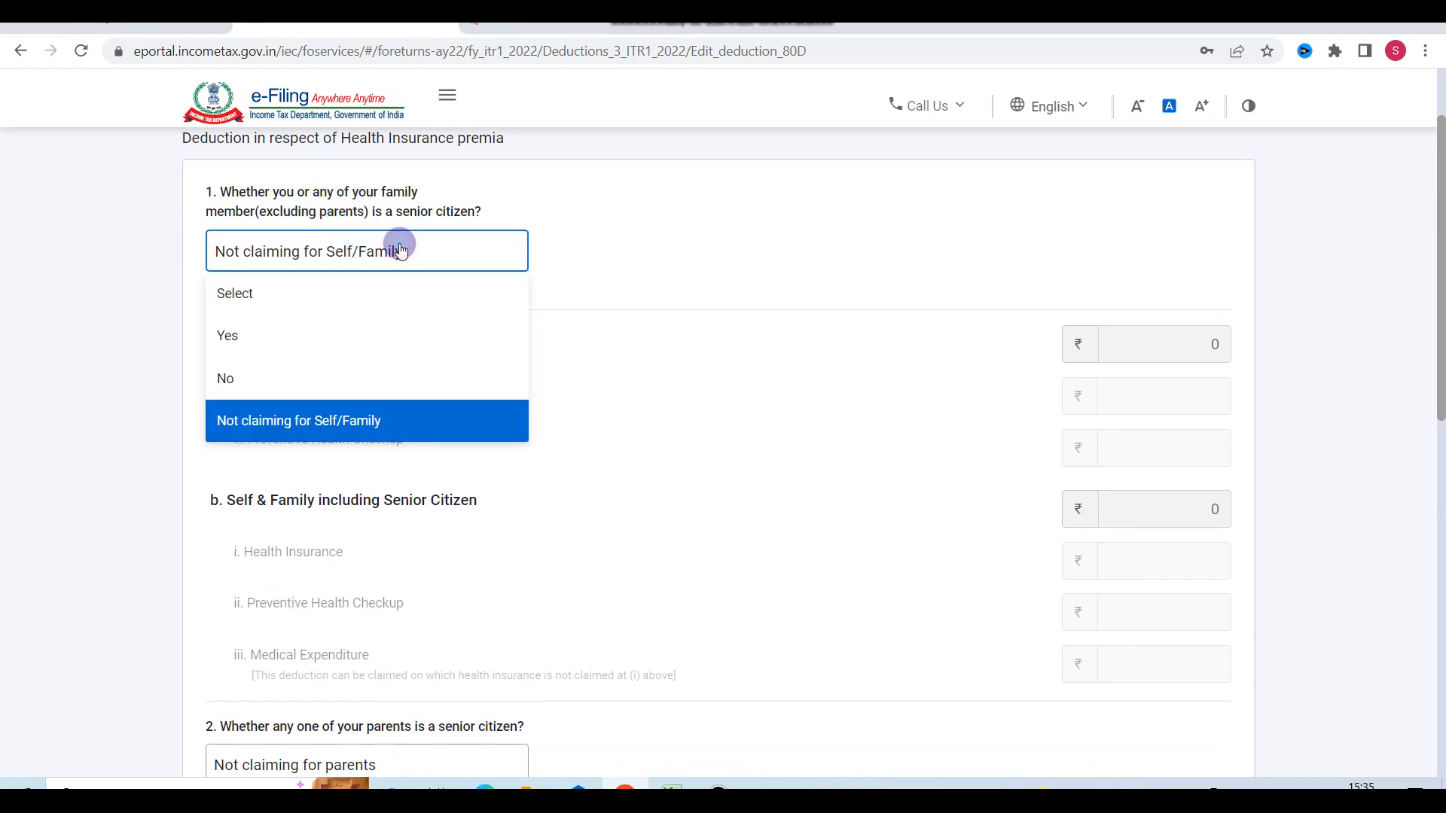
click(265, 379)
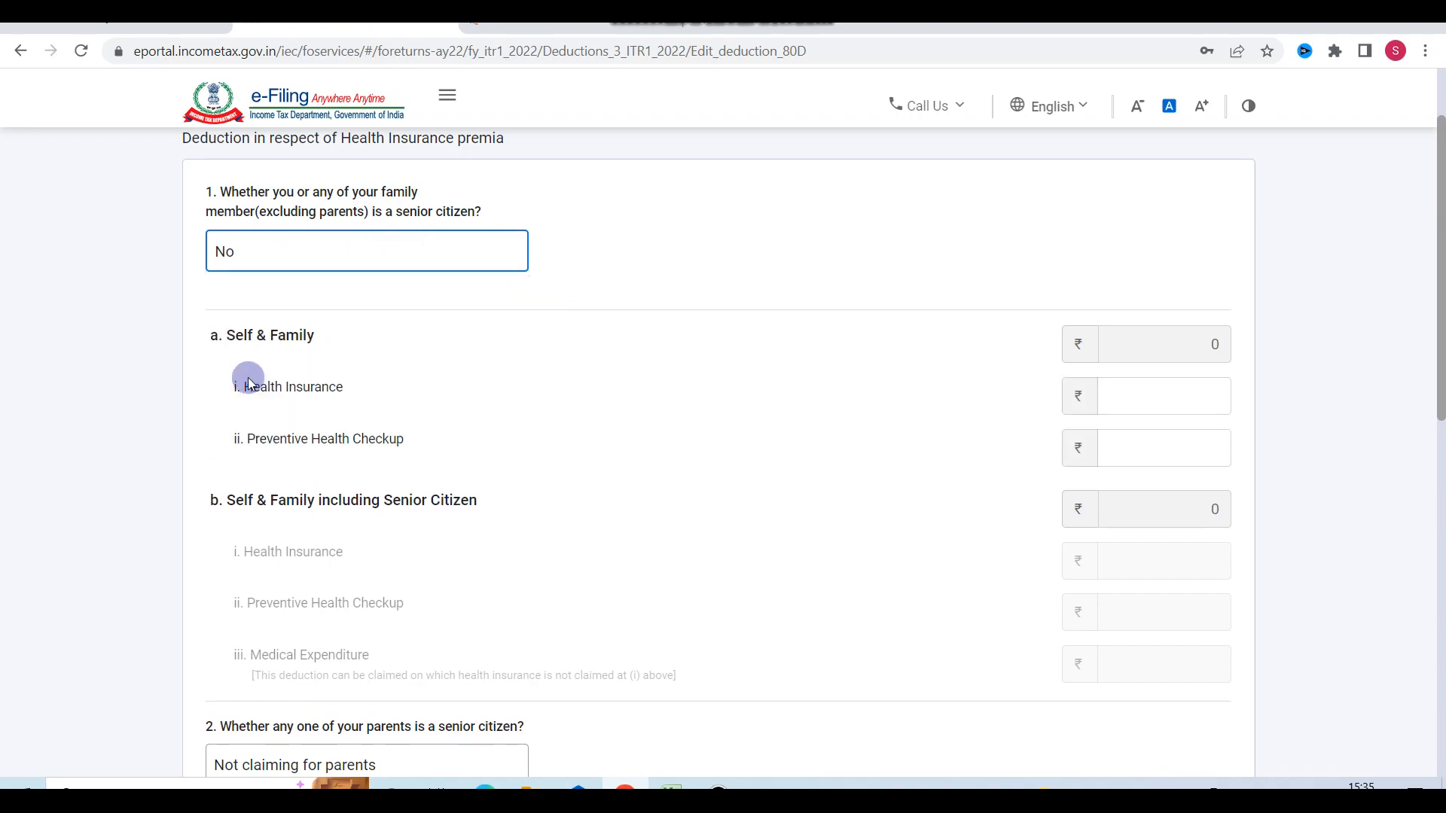
scroll(653, 407, down, 1)
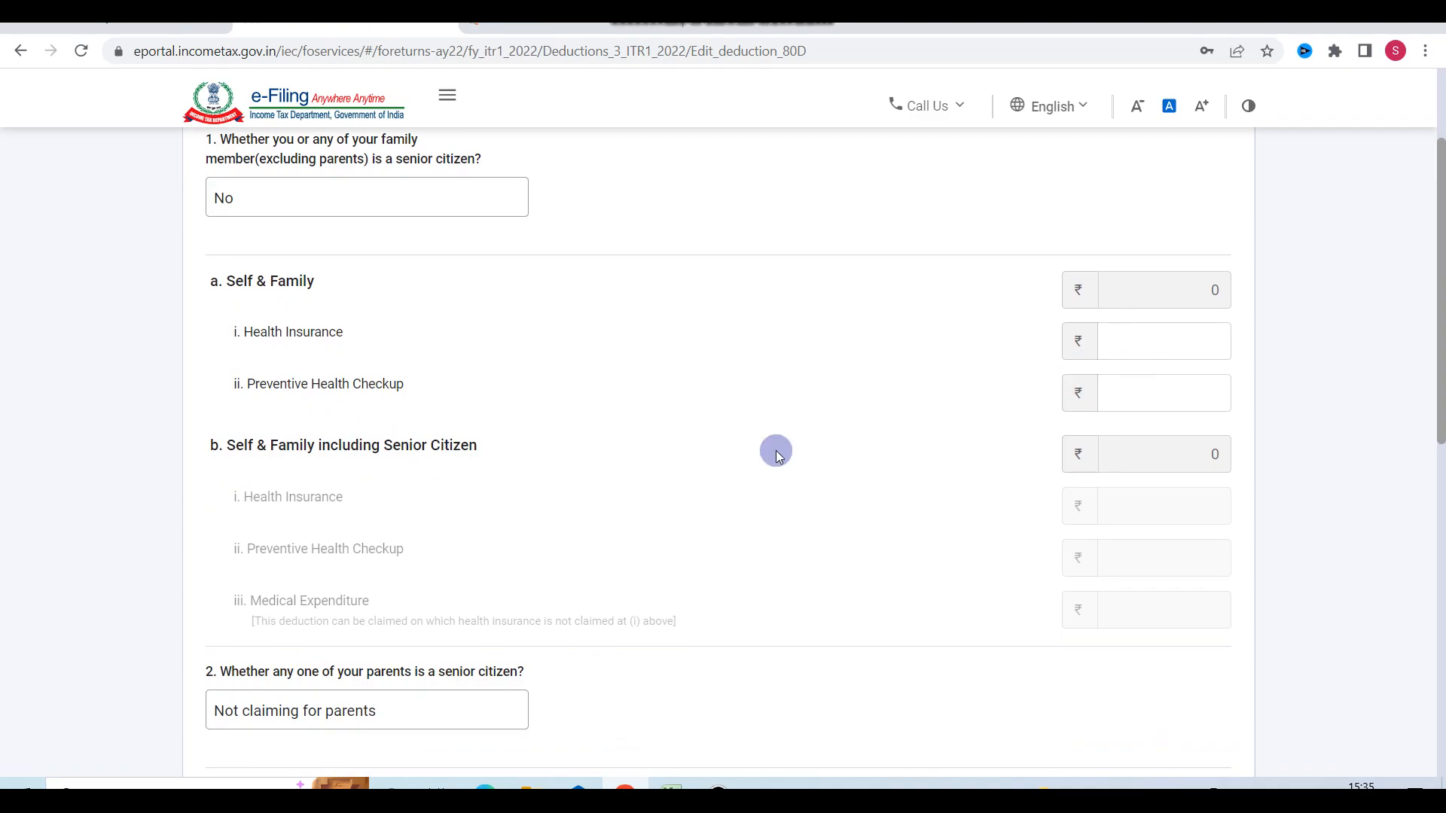
Step: Enter 5000 as the Preventive Health Checkup amount under Self & Family in the 80D deduction
click(1174, 392)
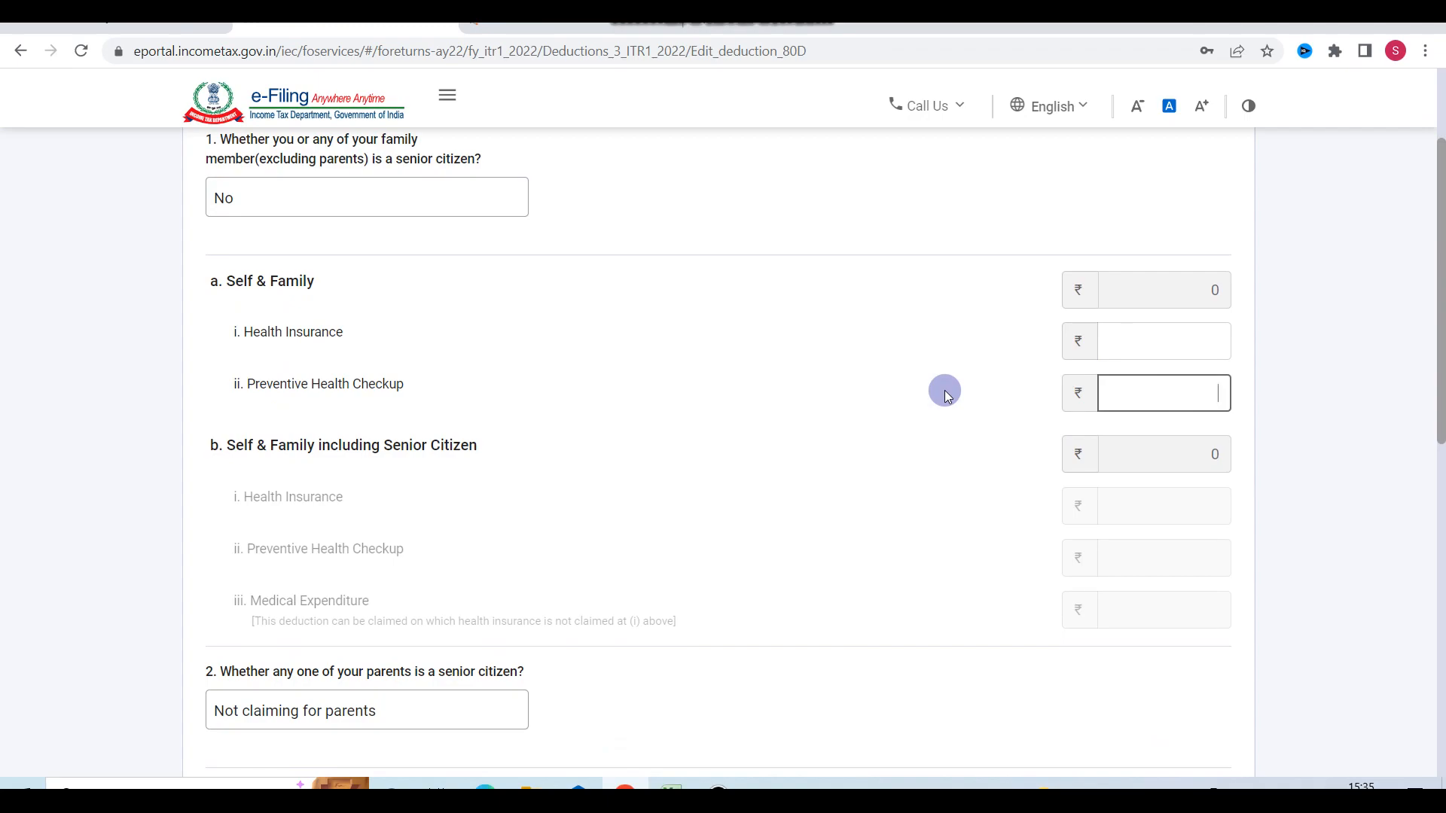
mouse_move(753, 15)
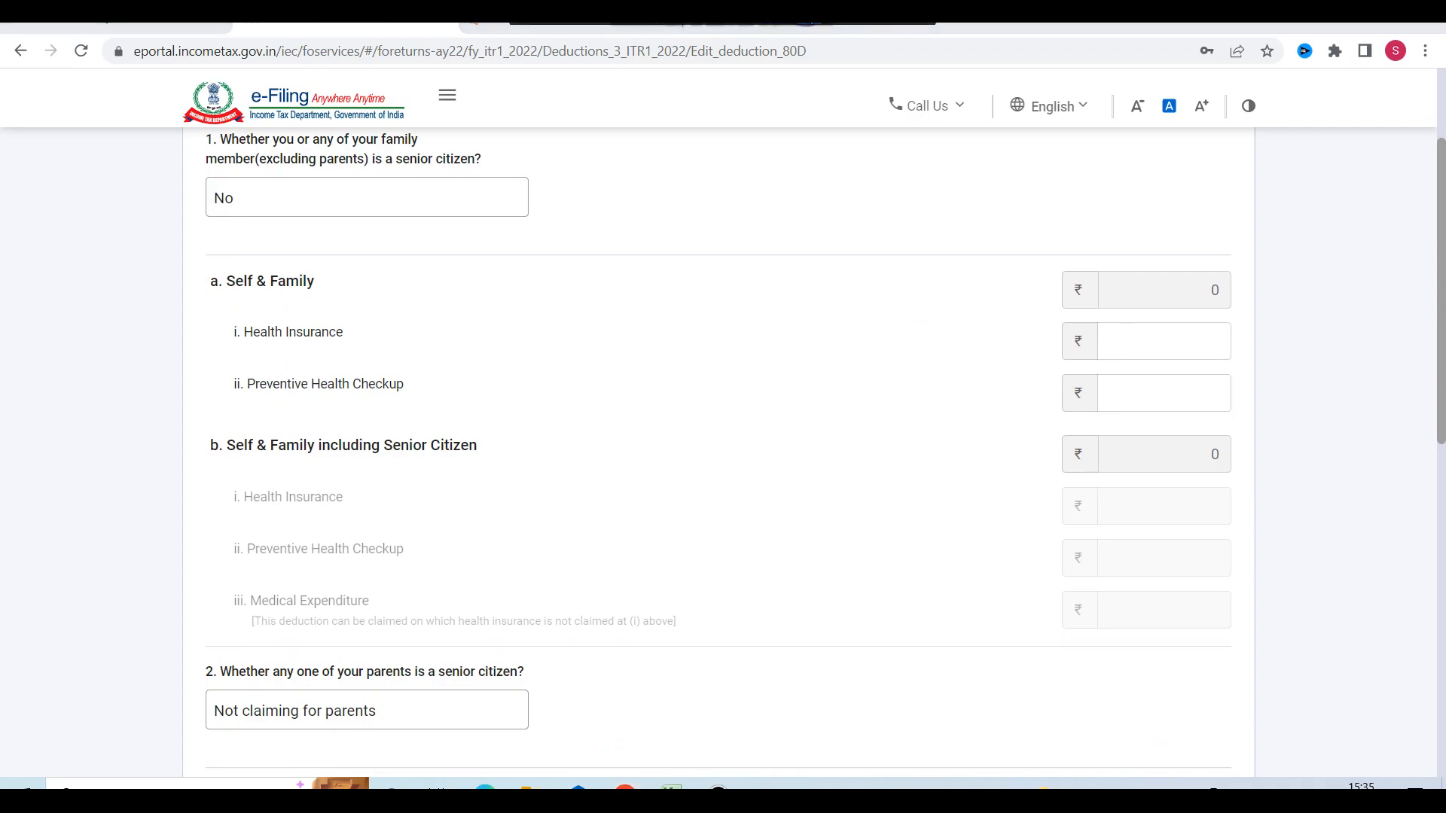
click(1065, 393)
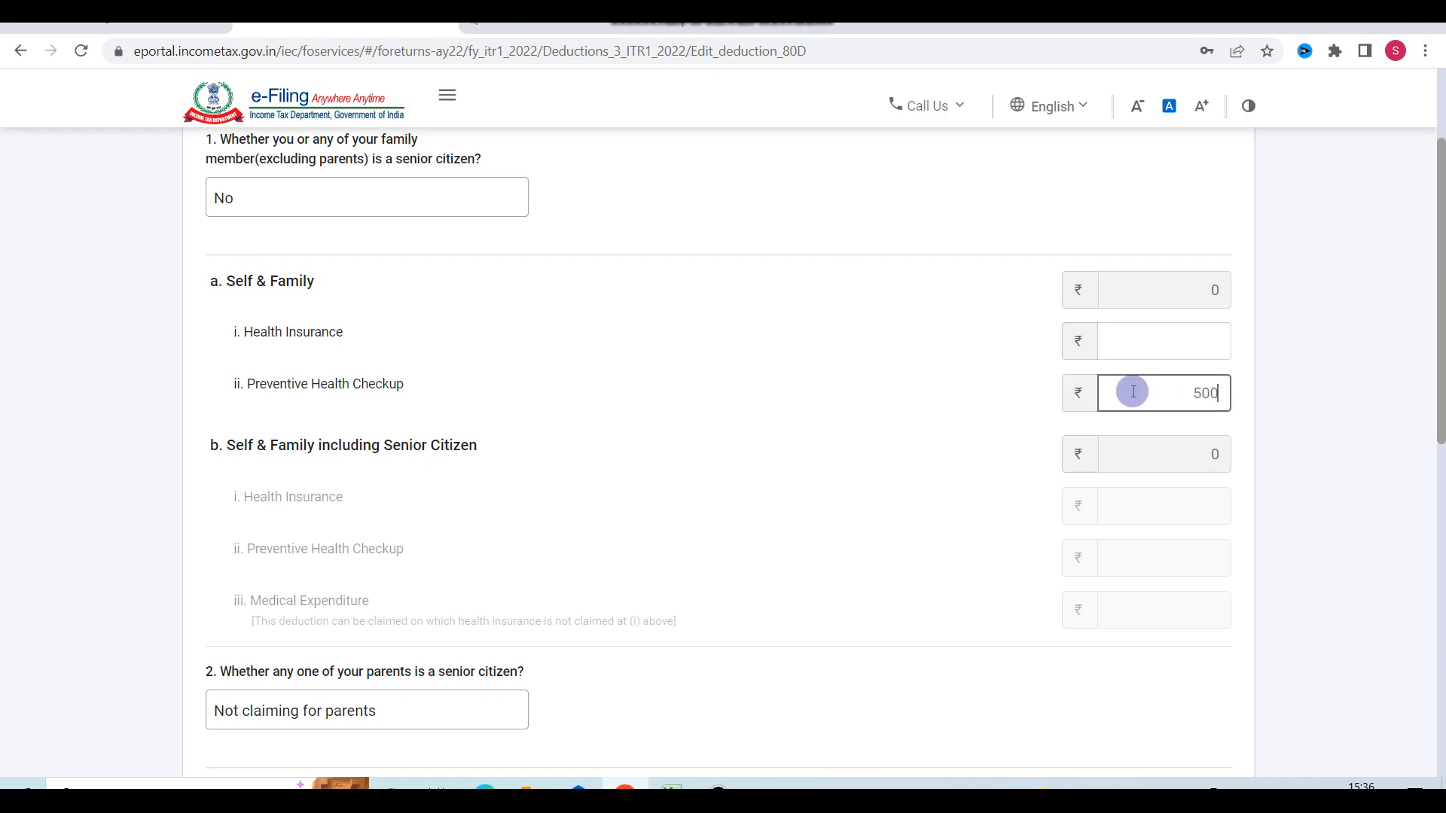
click(907, 427)
Step: Try answering Yes to whether a parent is a senior citizen and examine the Medical Expenditure entry for parents
scroll(907, 428, down, 4)
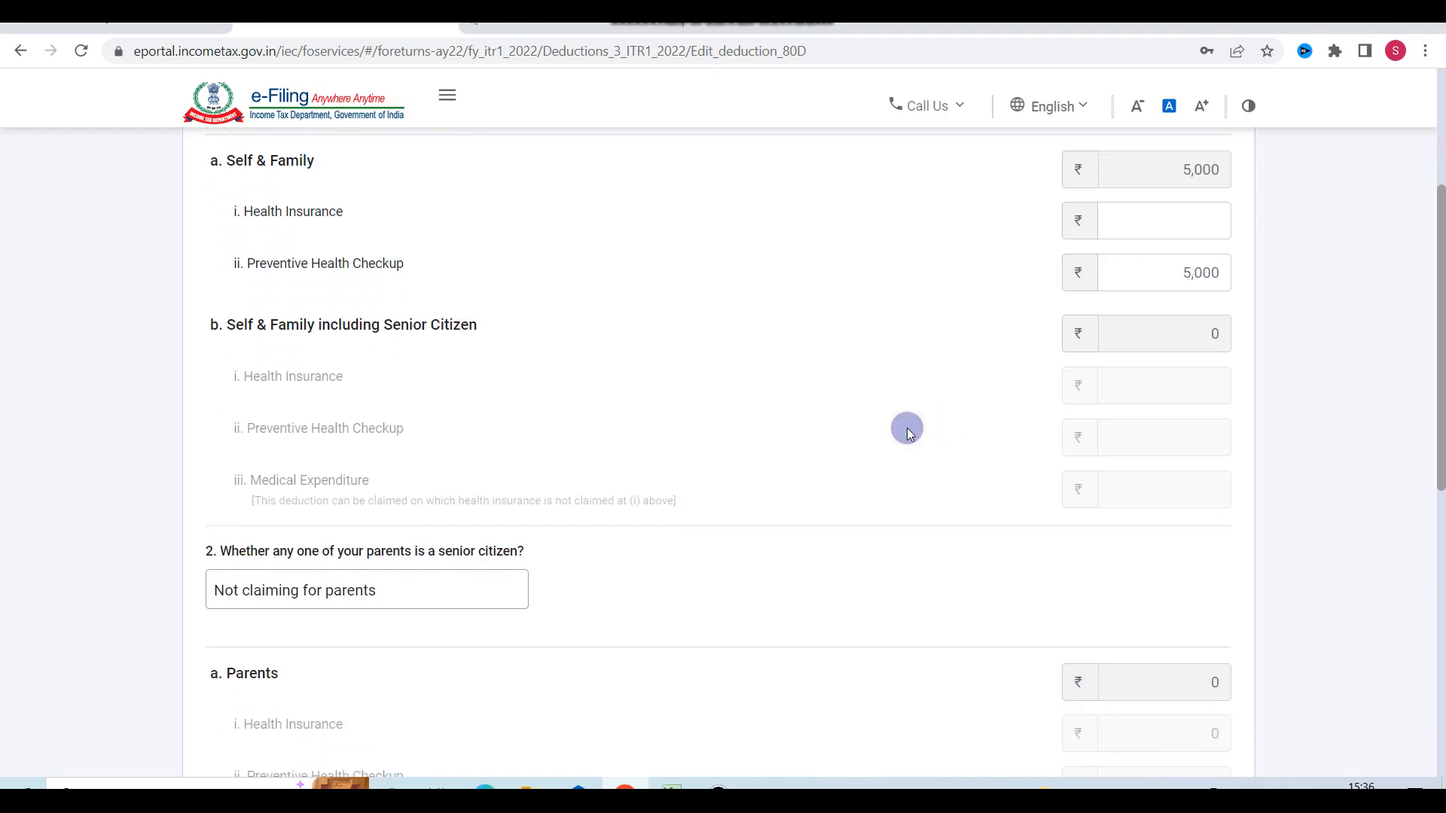
scroll(908, 429, down, 2)
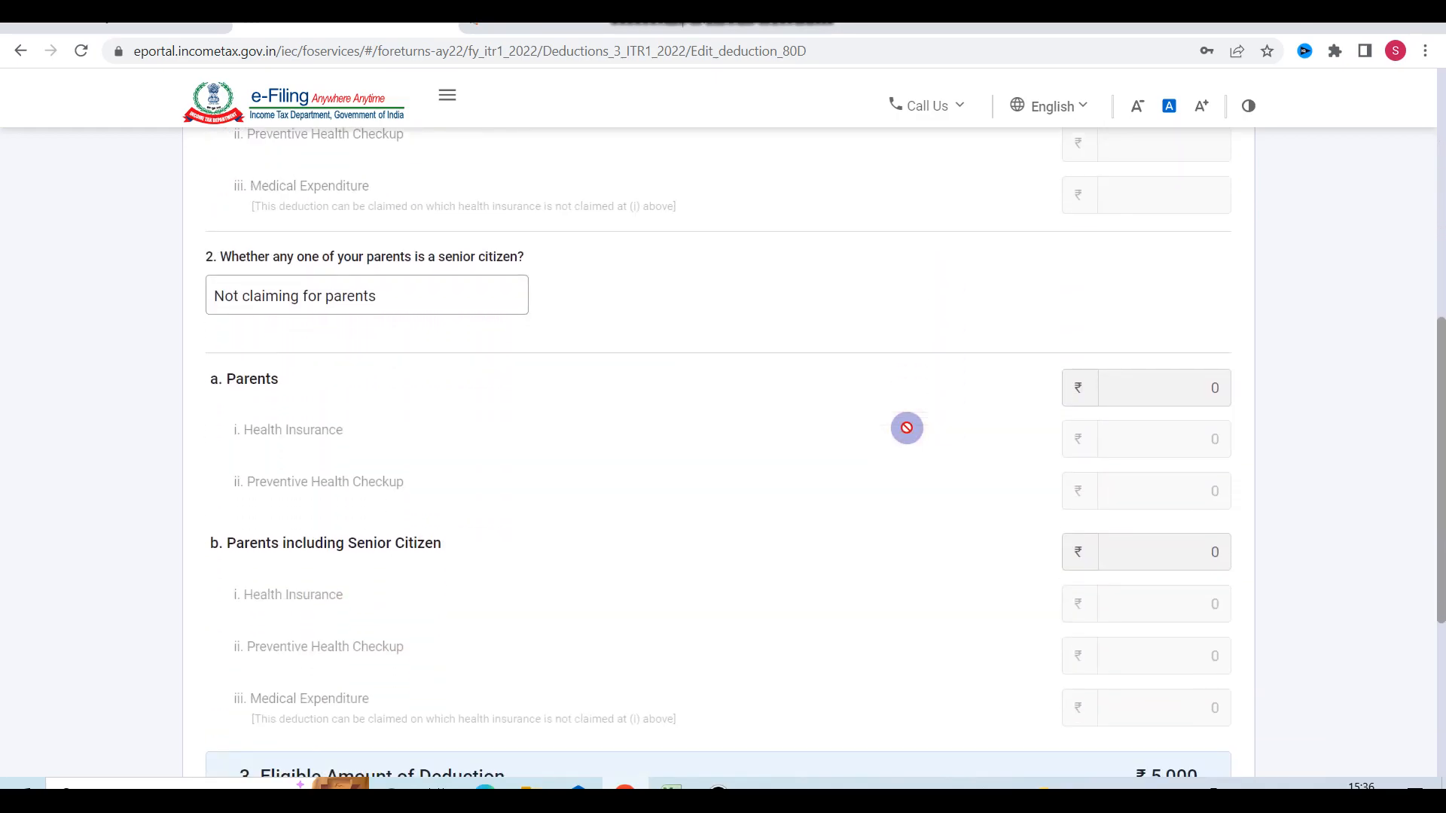
click(362, 294)
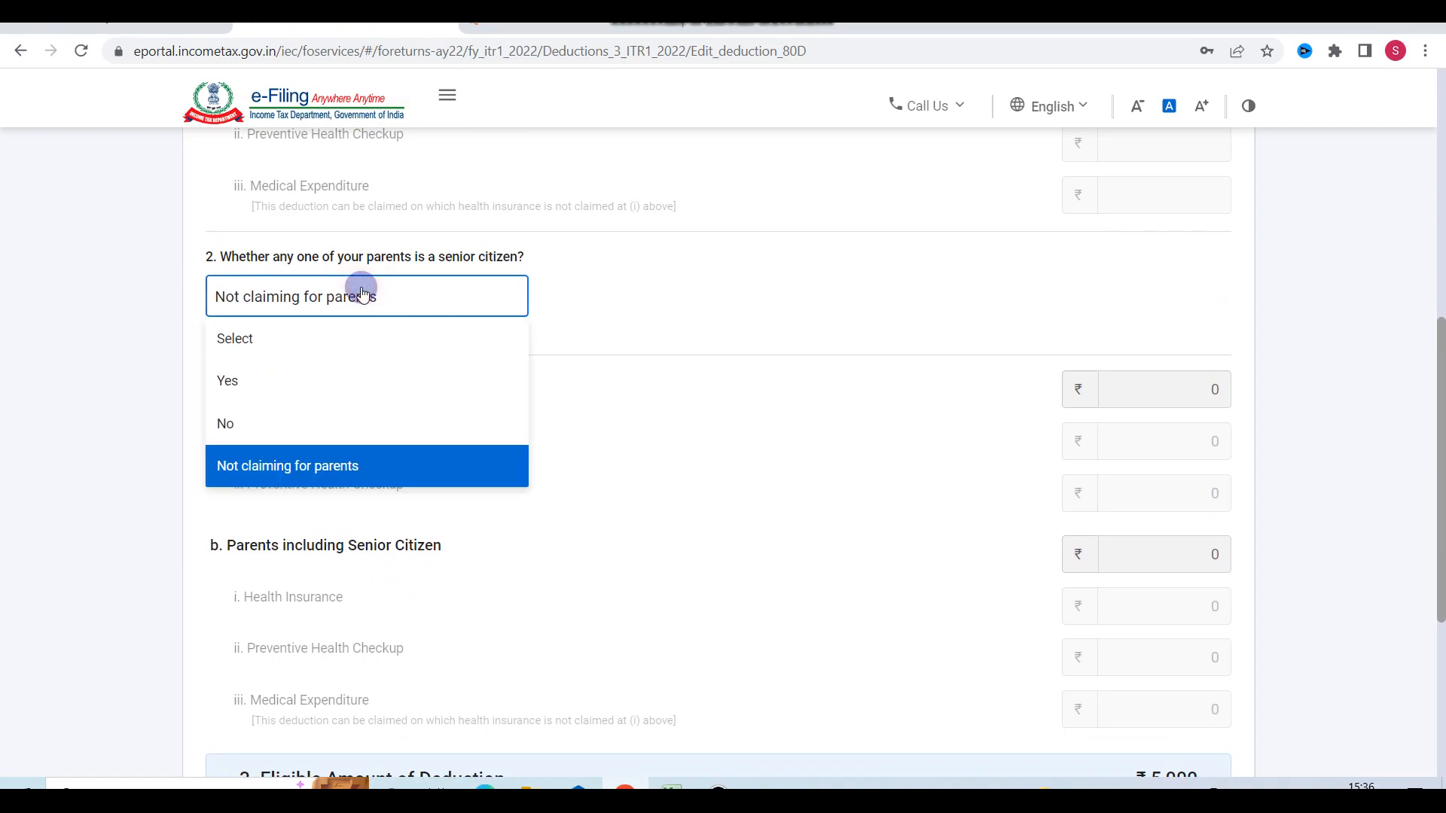
click(238, 391)
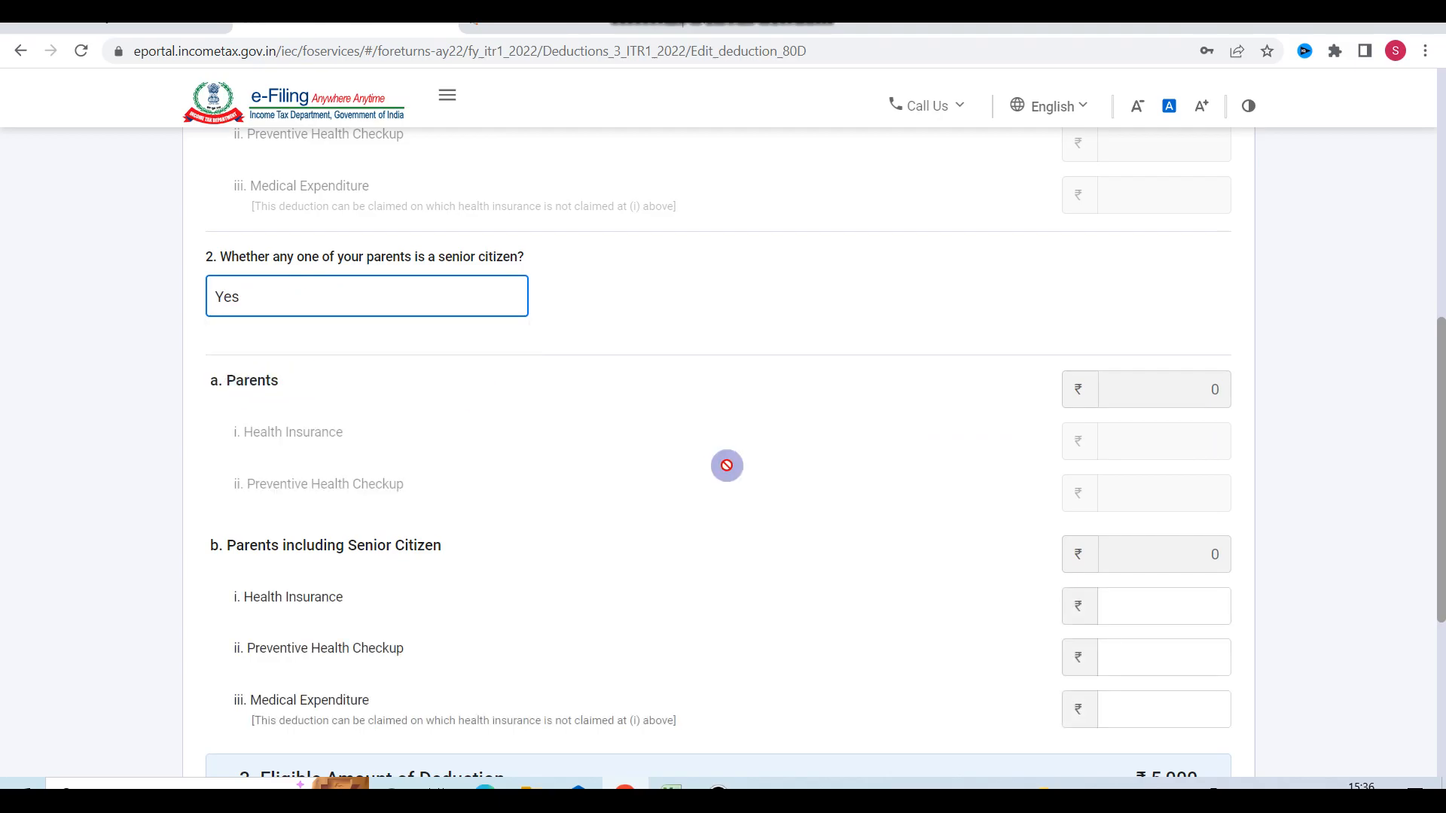
scroll(726, 465, down, 3)
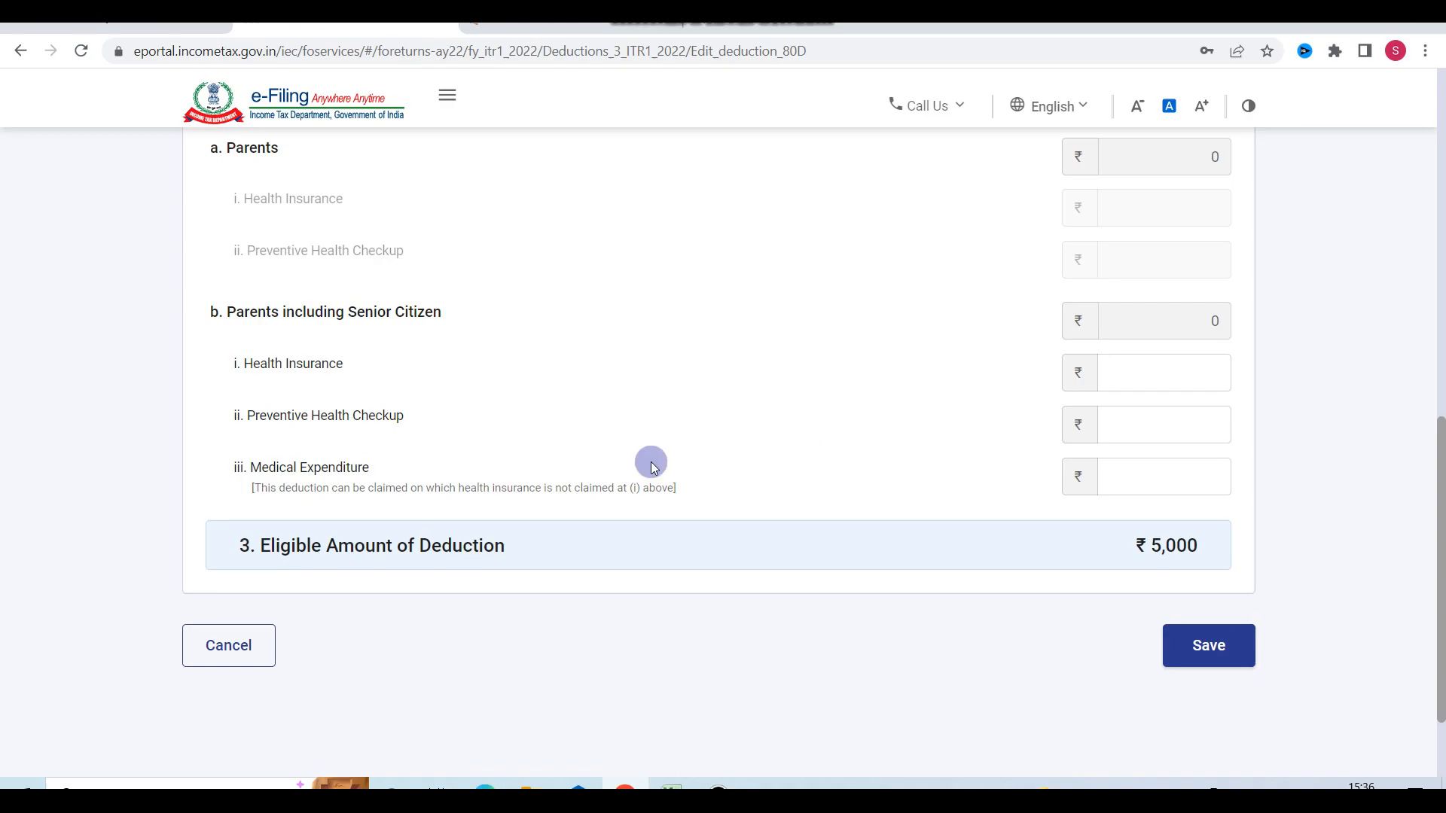
click(1144, 478)
click(938, 465)
drag(254, 465, 402, 473)
click(673, 448)
scroll(673, 447, up, 3)
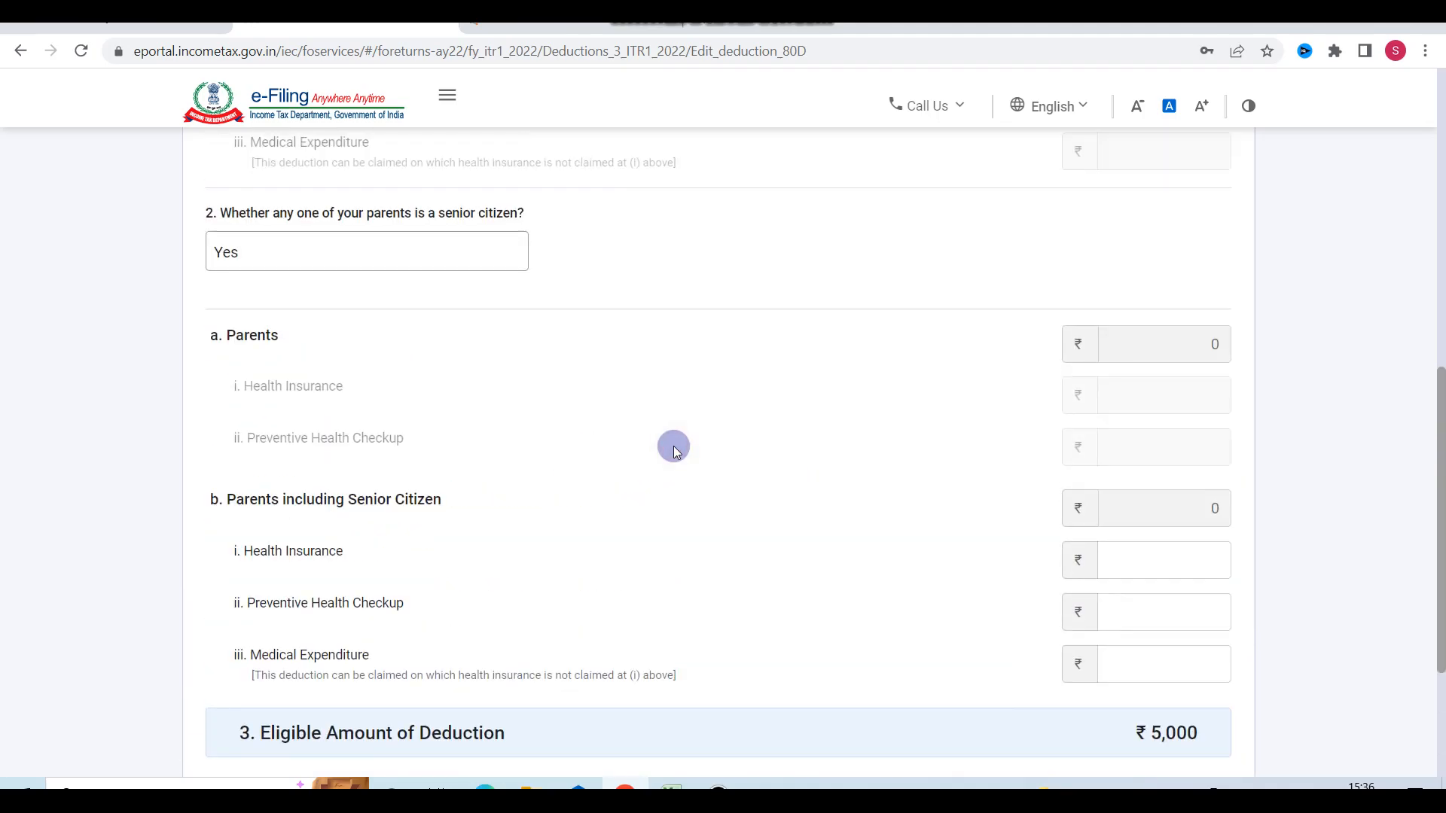
Step: Set the parents' senior citizen question to Not claiming for parents and save the 80D deduction
click(396, 315)
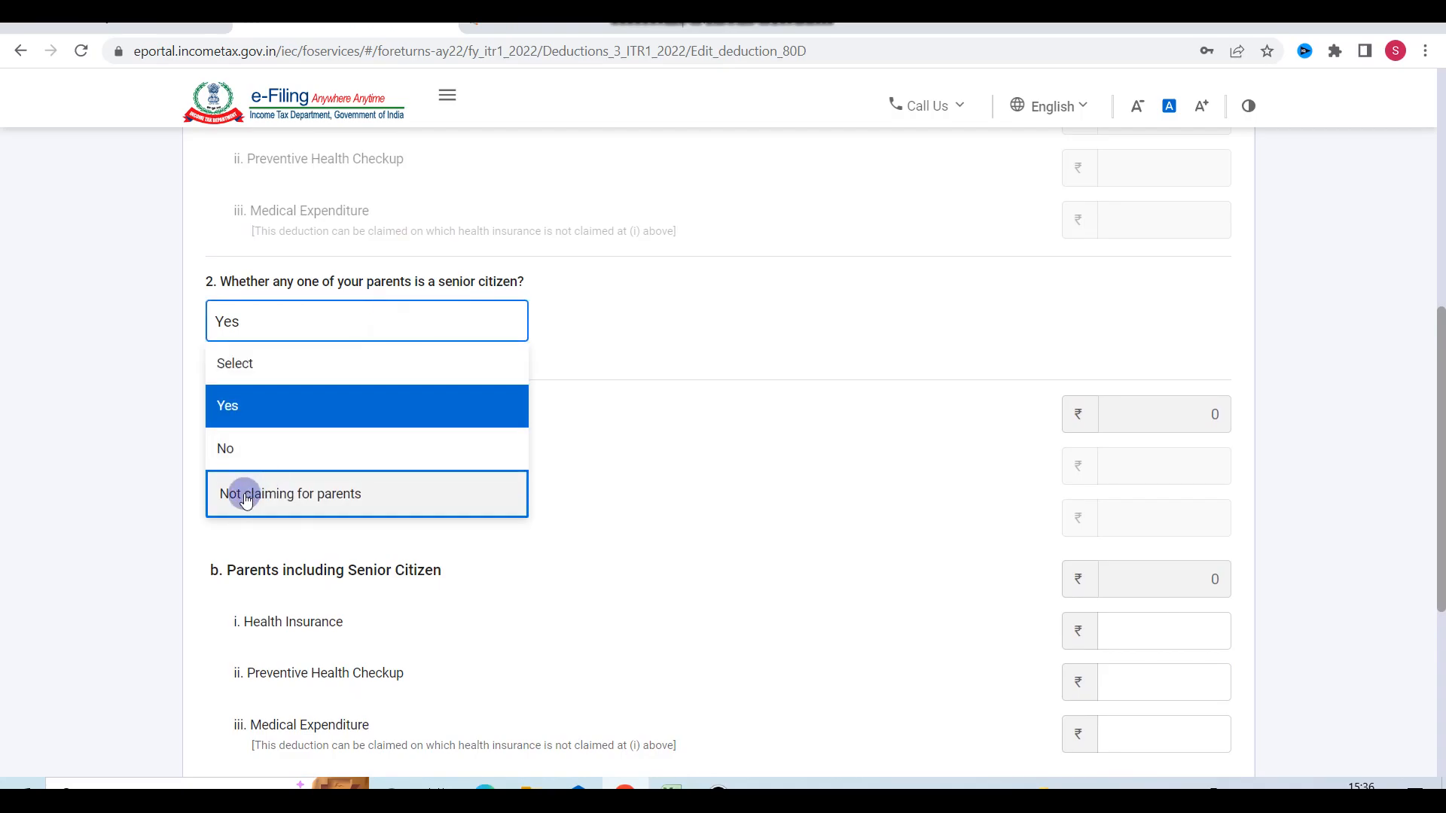
key(Return)
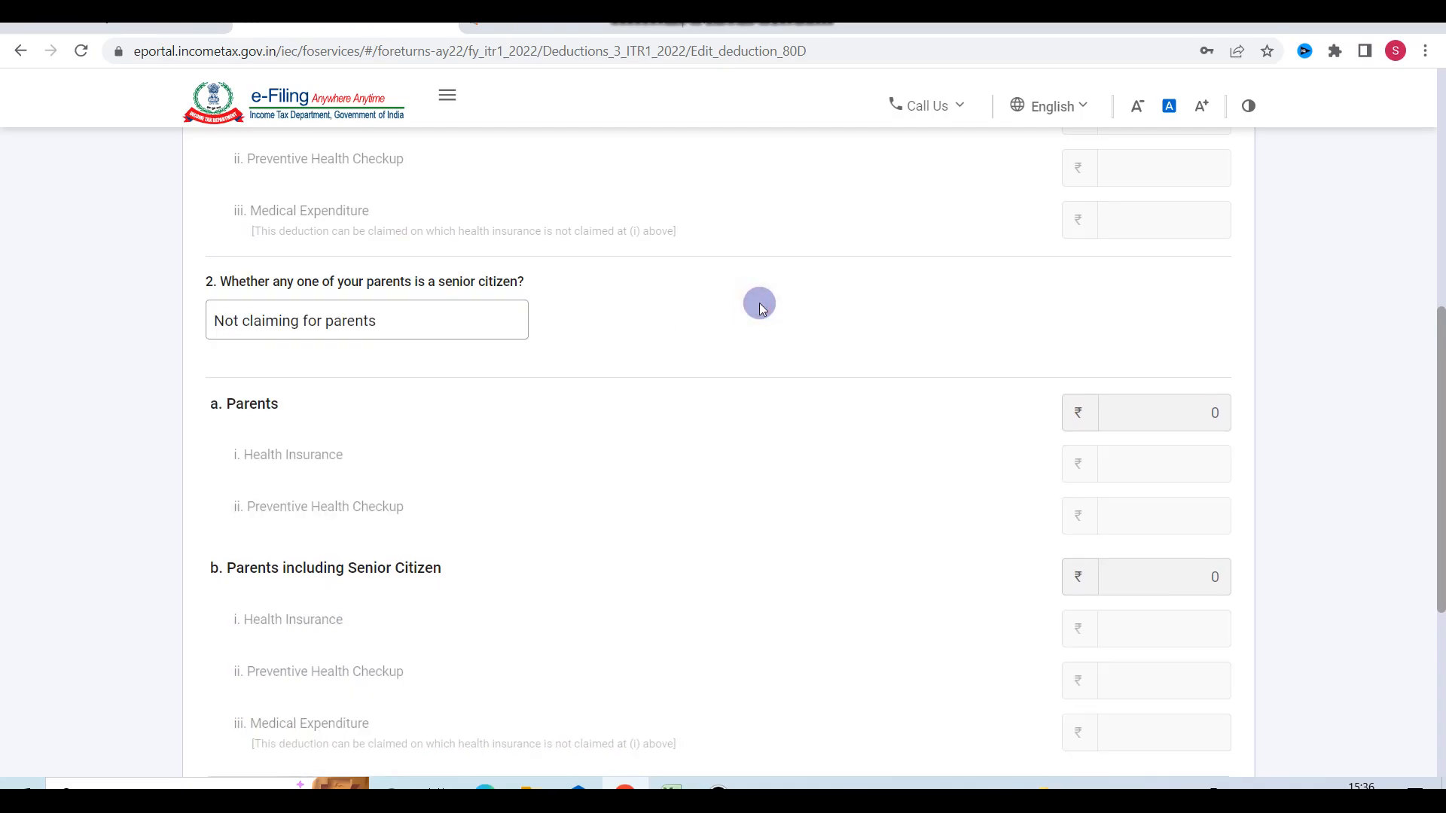
scroll(759, 306, down, 4)
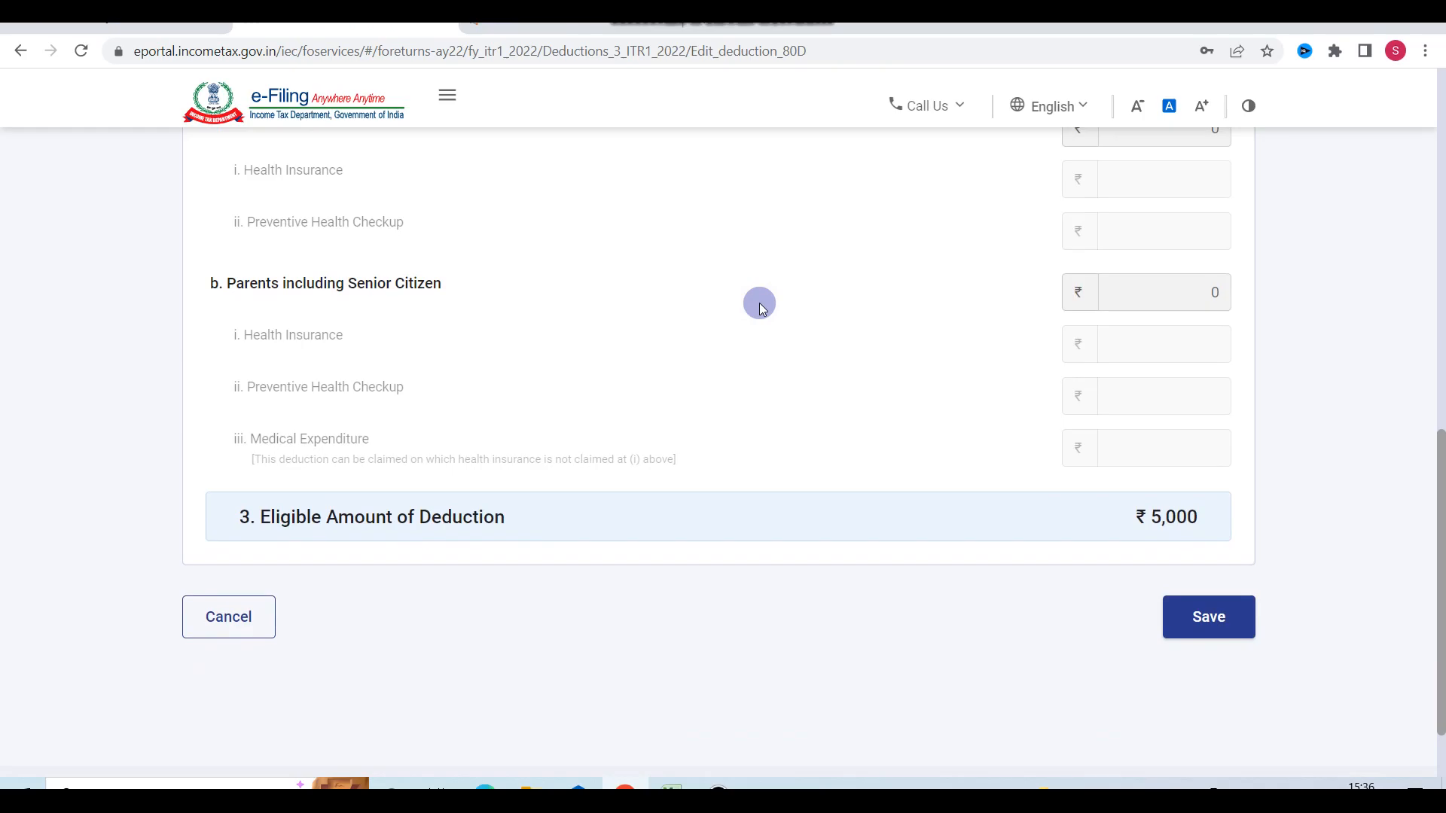
click(1210, 626)
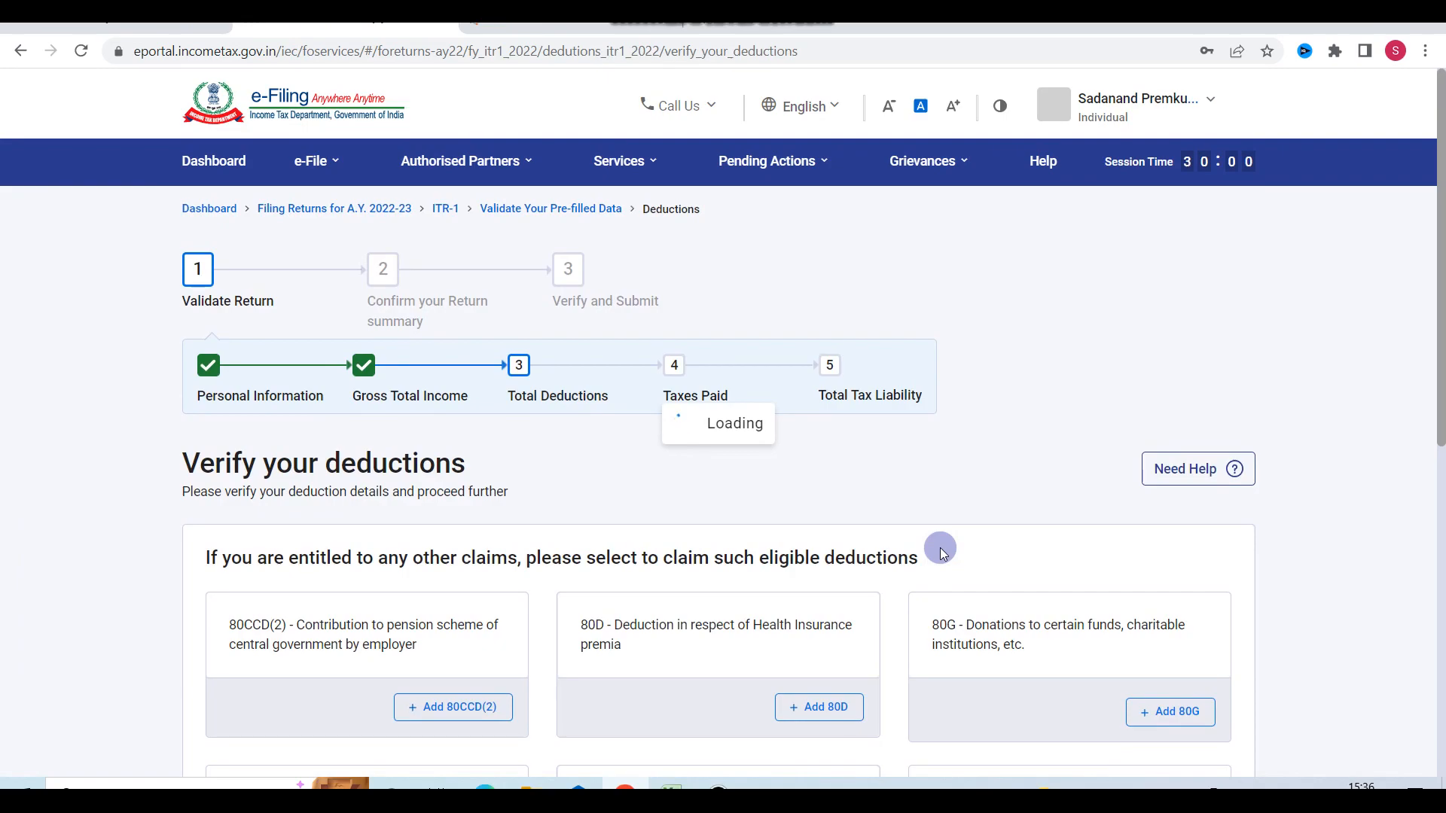
Step: Add an 80TTA deduction with 500 as the interest on saving bank accounts
scroll(940, 548, down, 2)
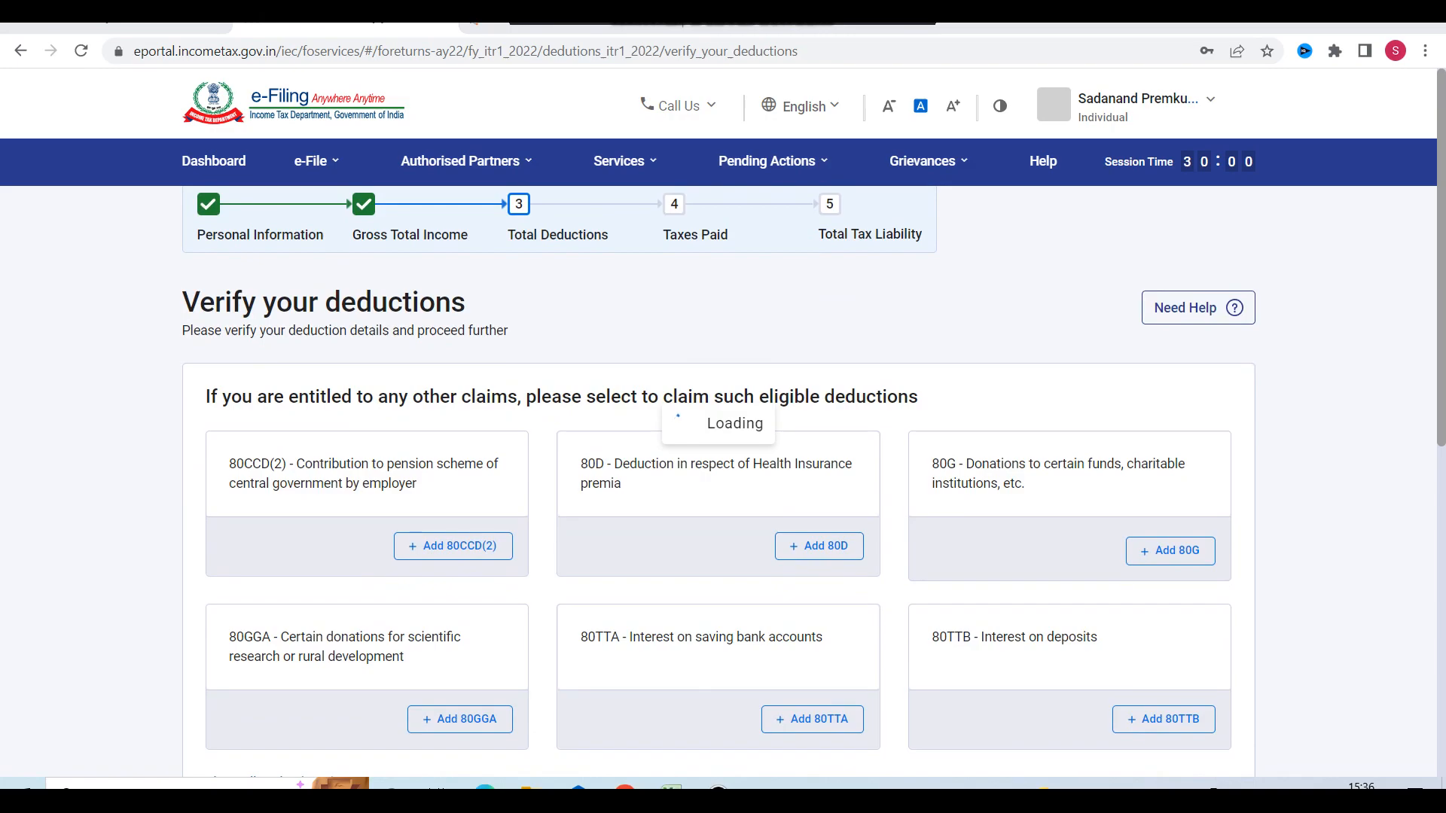
scroll(734, 457, down, 8)
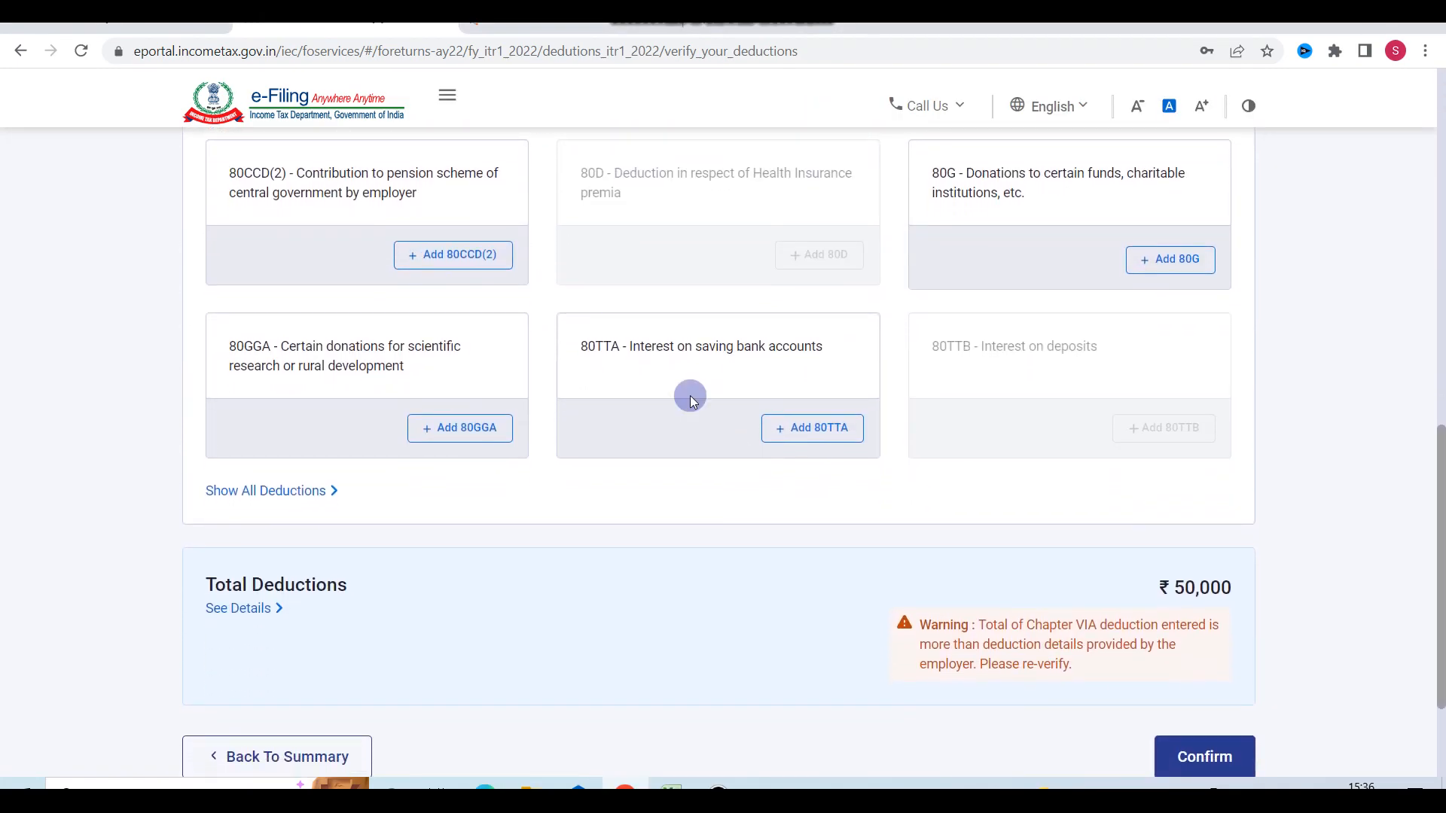
click(793, 428)
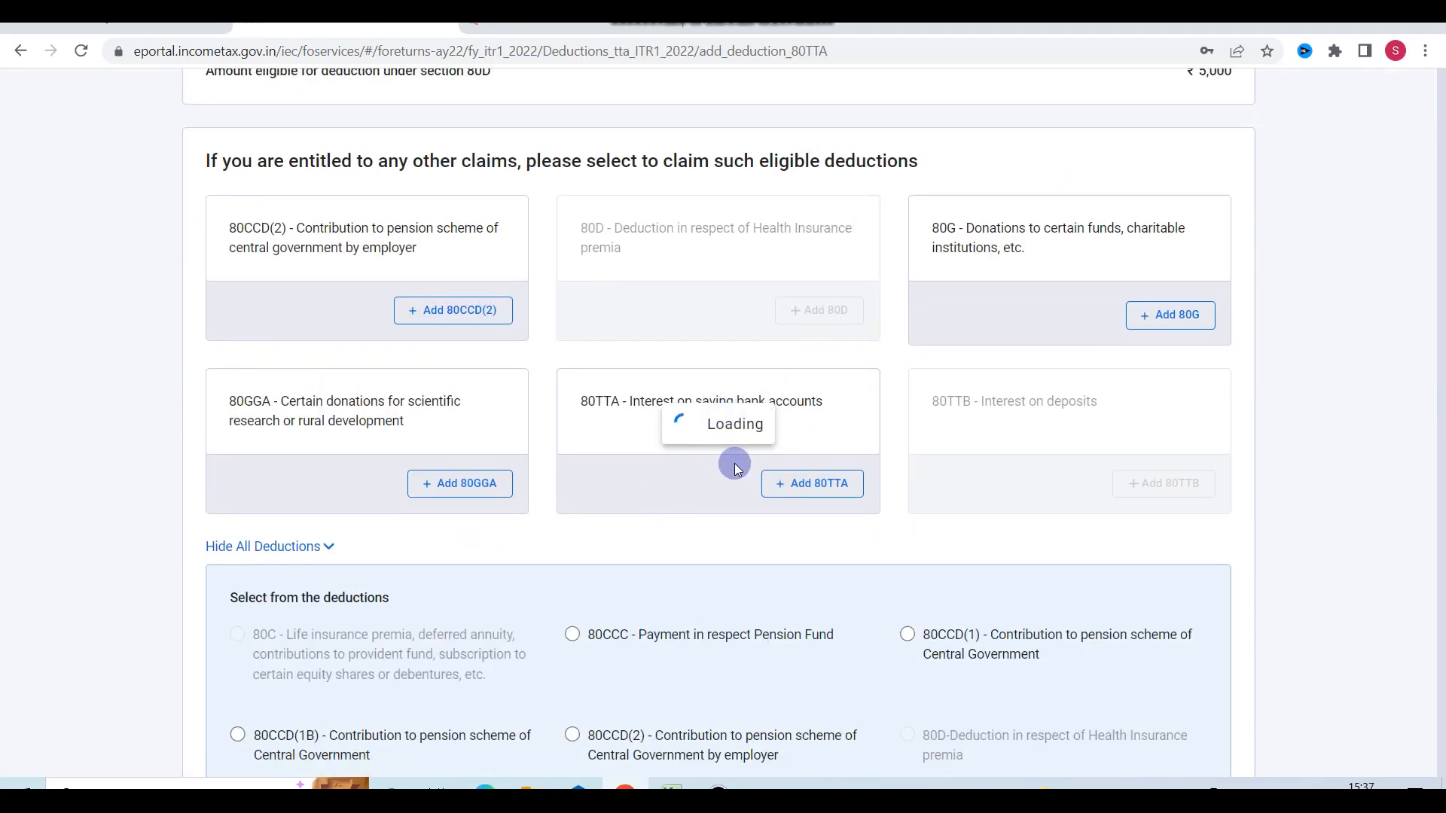
click(1148, 349)
text(500)
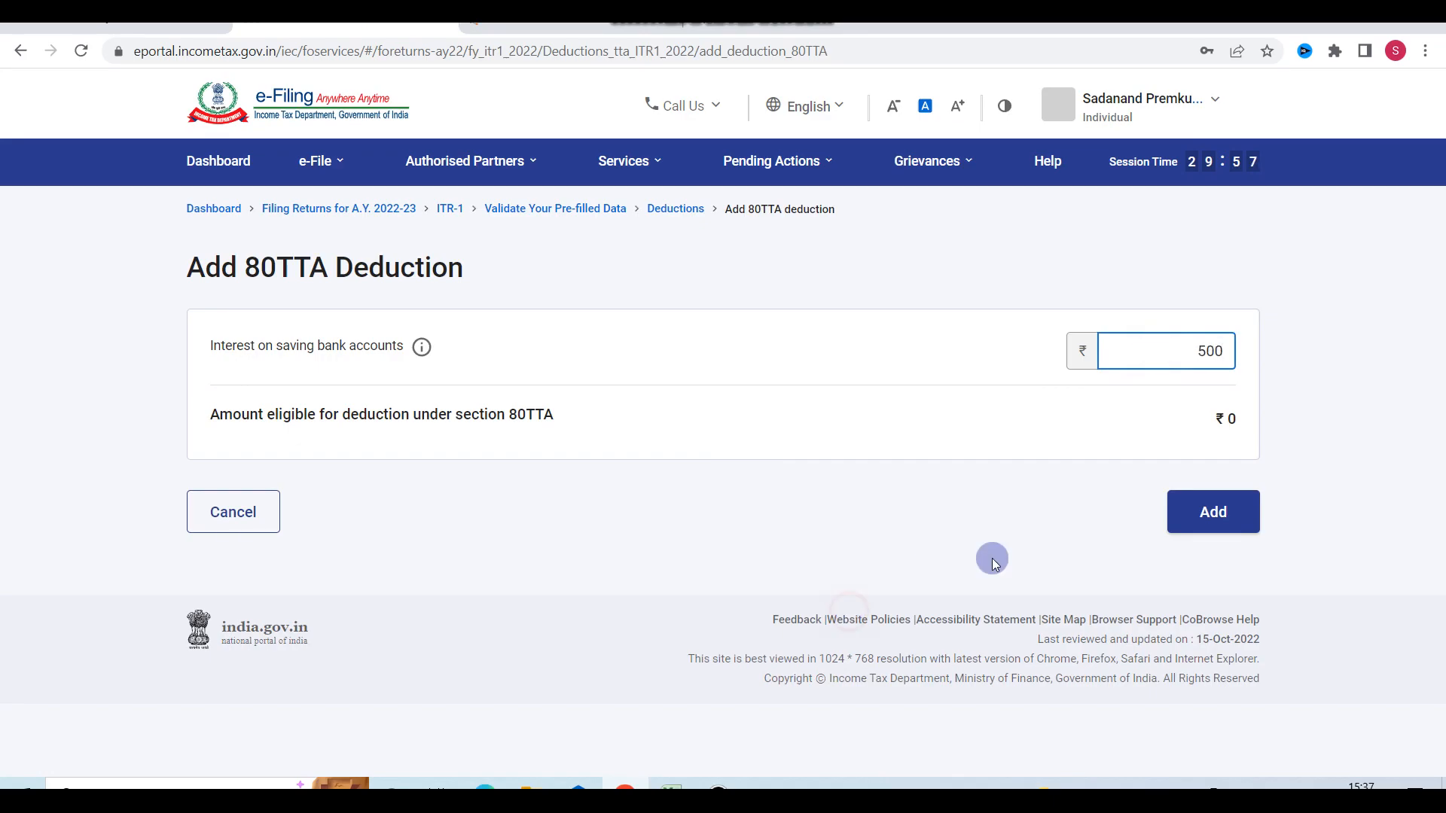
click(1203, 652)
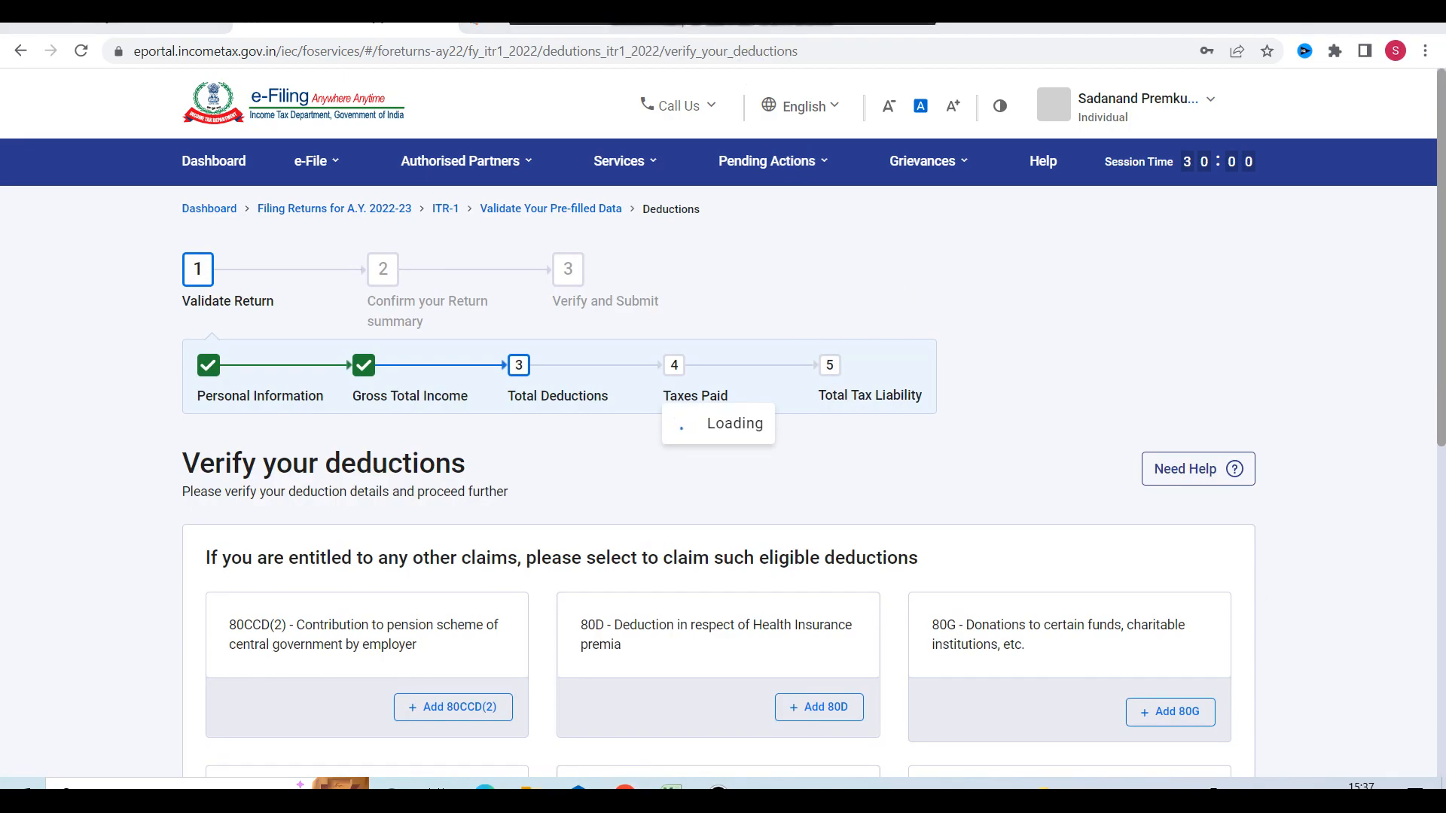
Step: Review the 80C, 80D and 80TTA entries and confirm the total deductions
scroll(738, 519, down, 8)
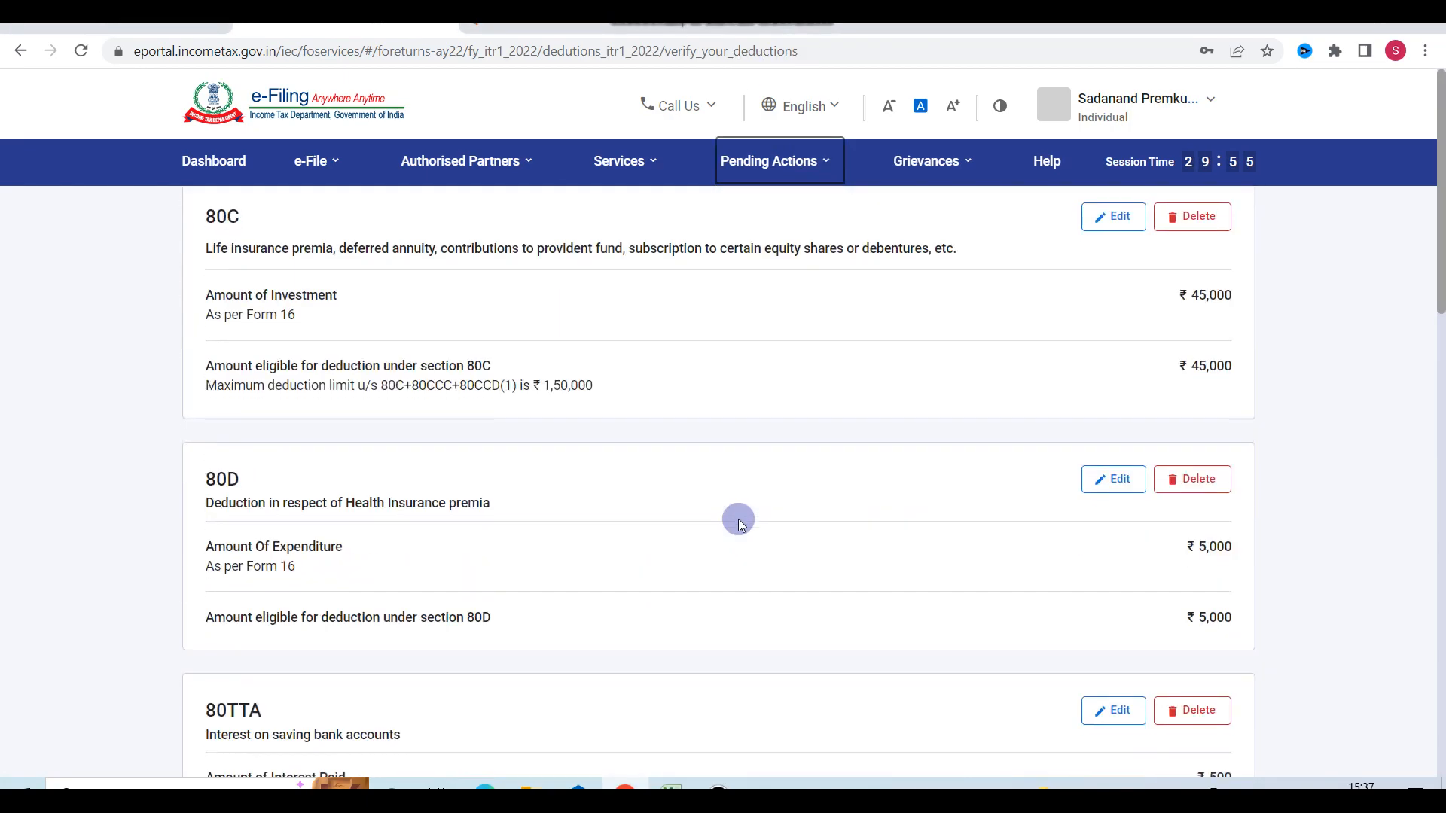
scroll(737, 517, up, 5)
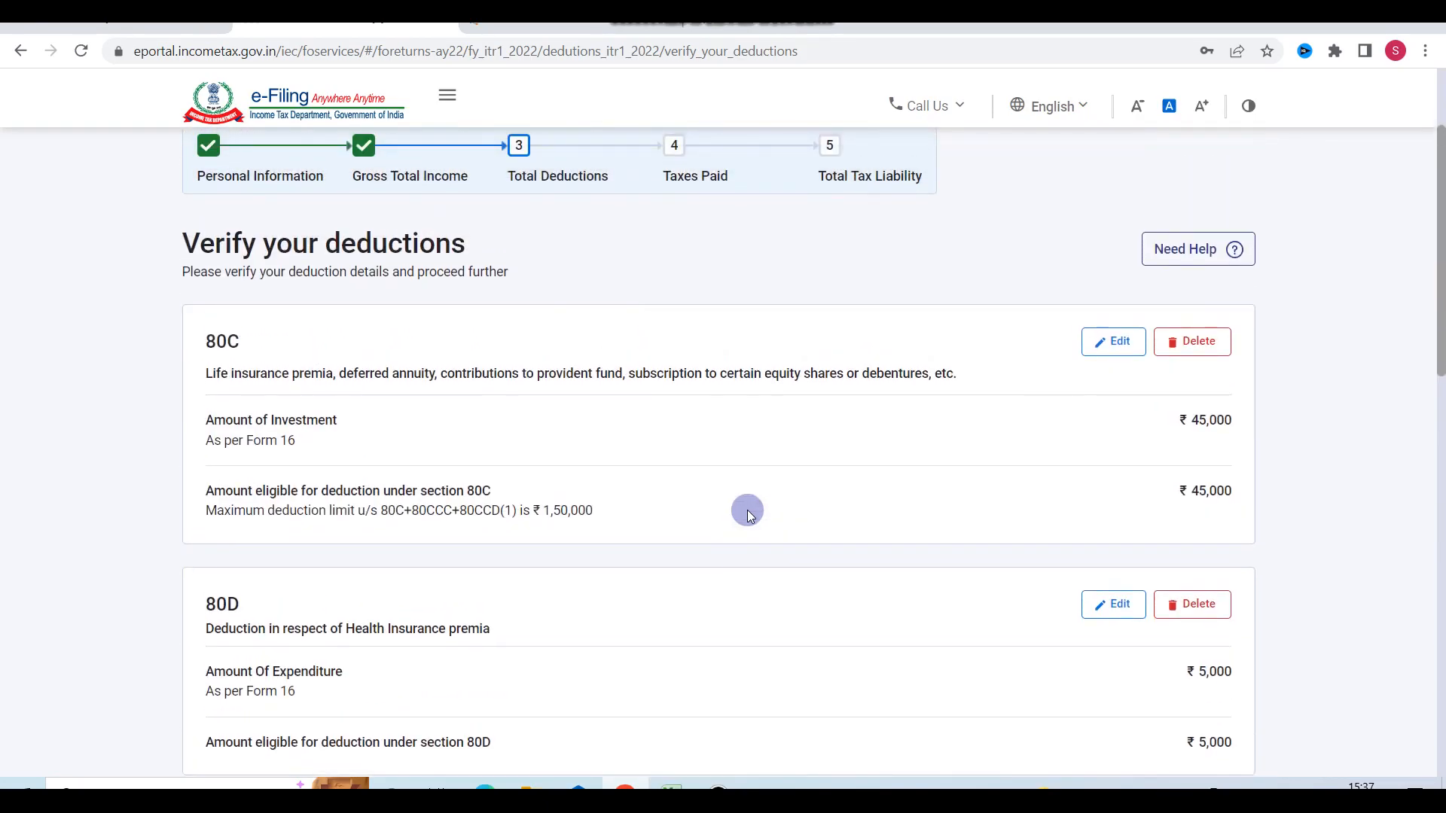
scroll(915, 482, down, 9)
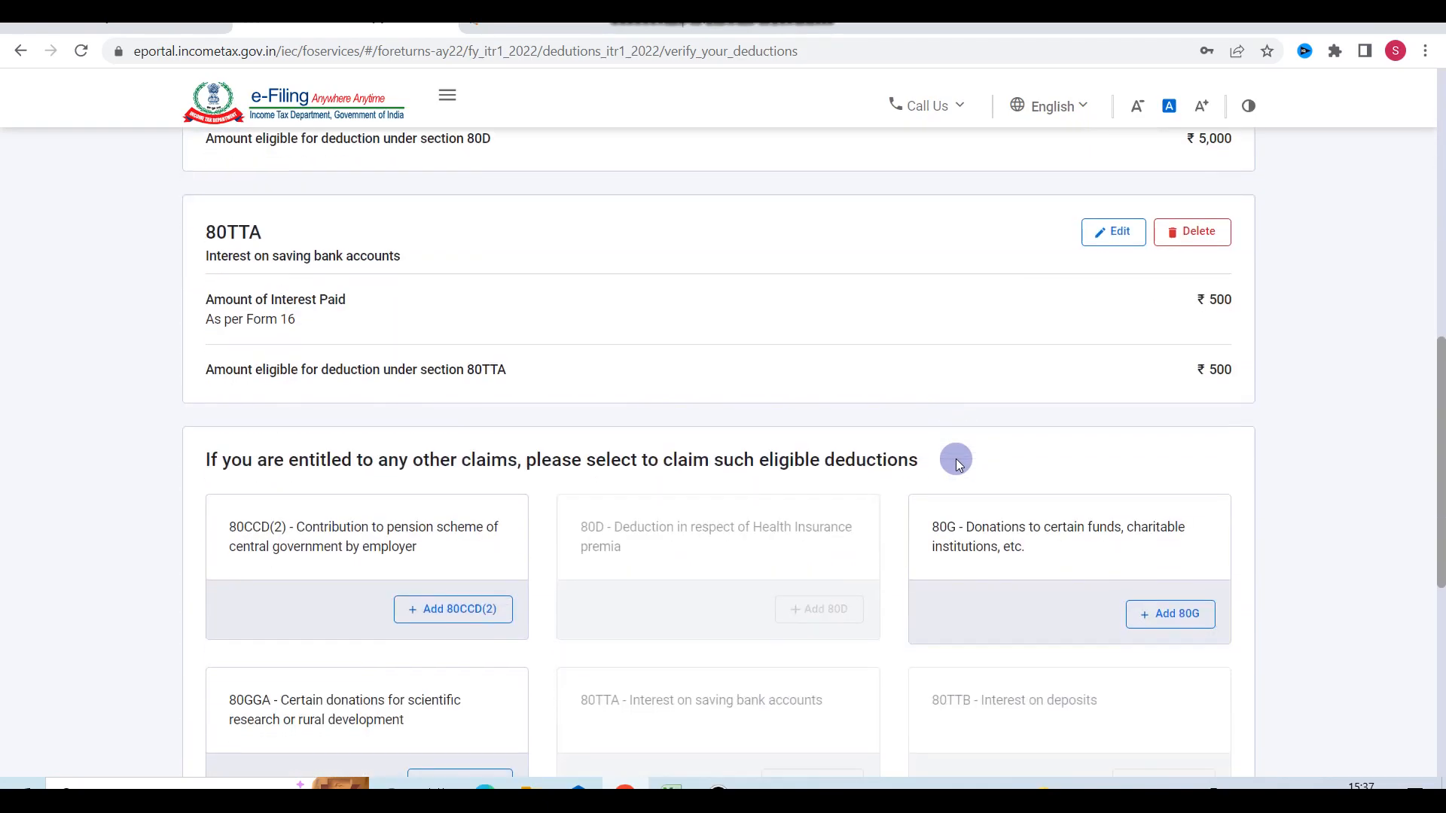
scroll(955, 460, down, 3)
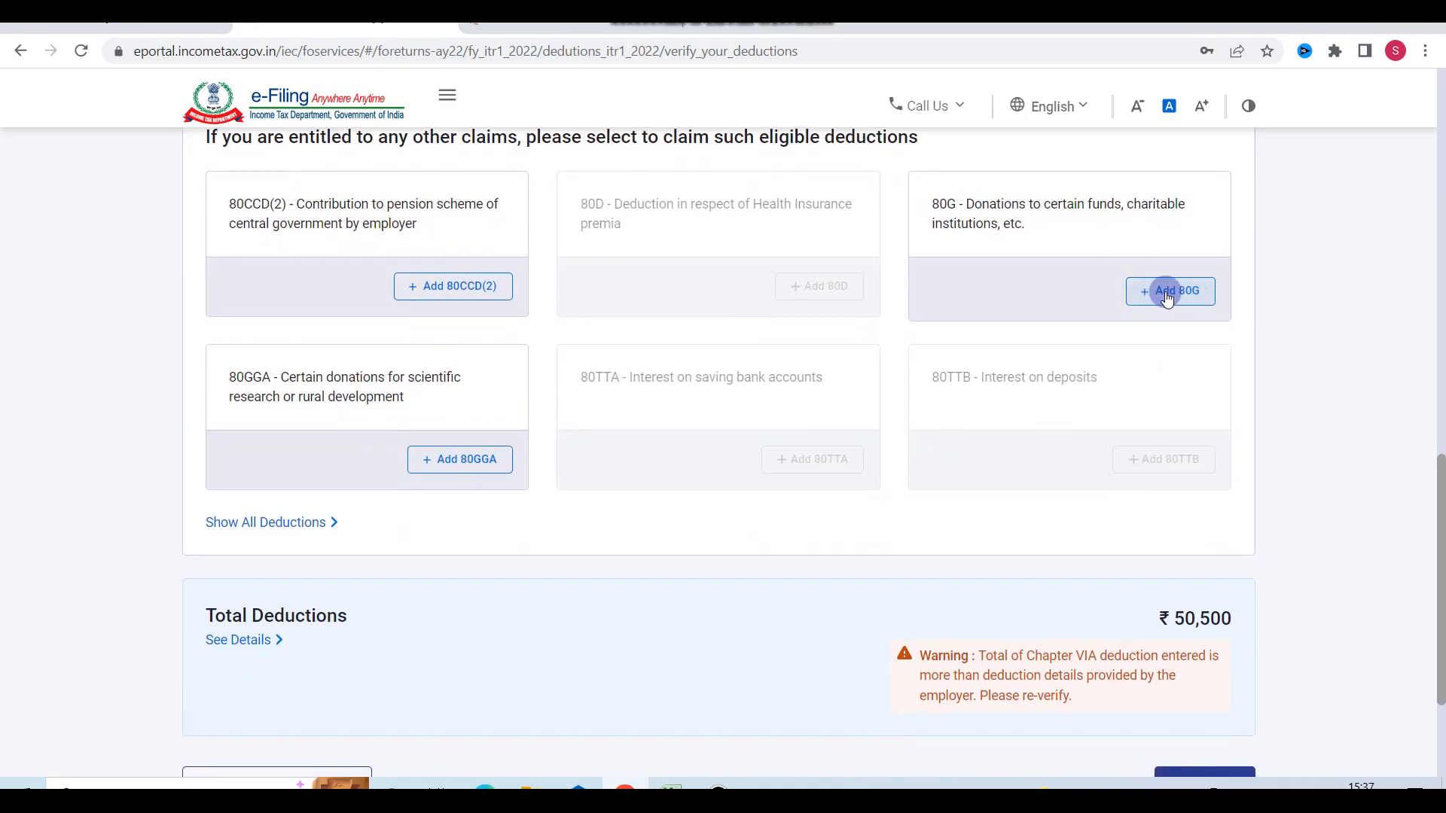
scroll(930, 348, down, 2)
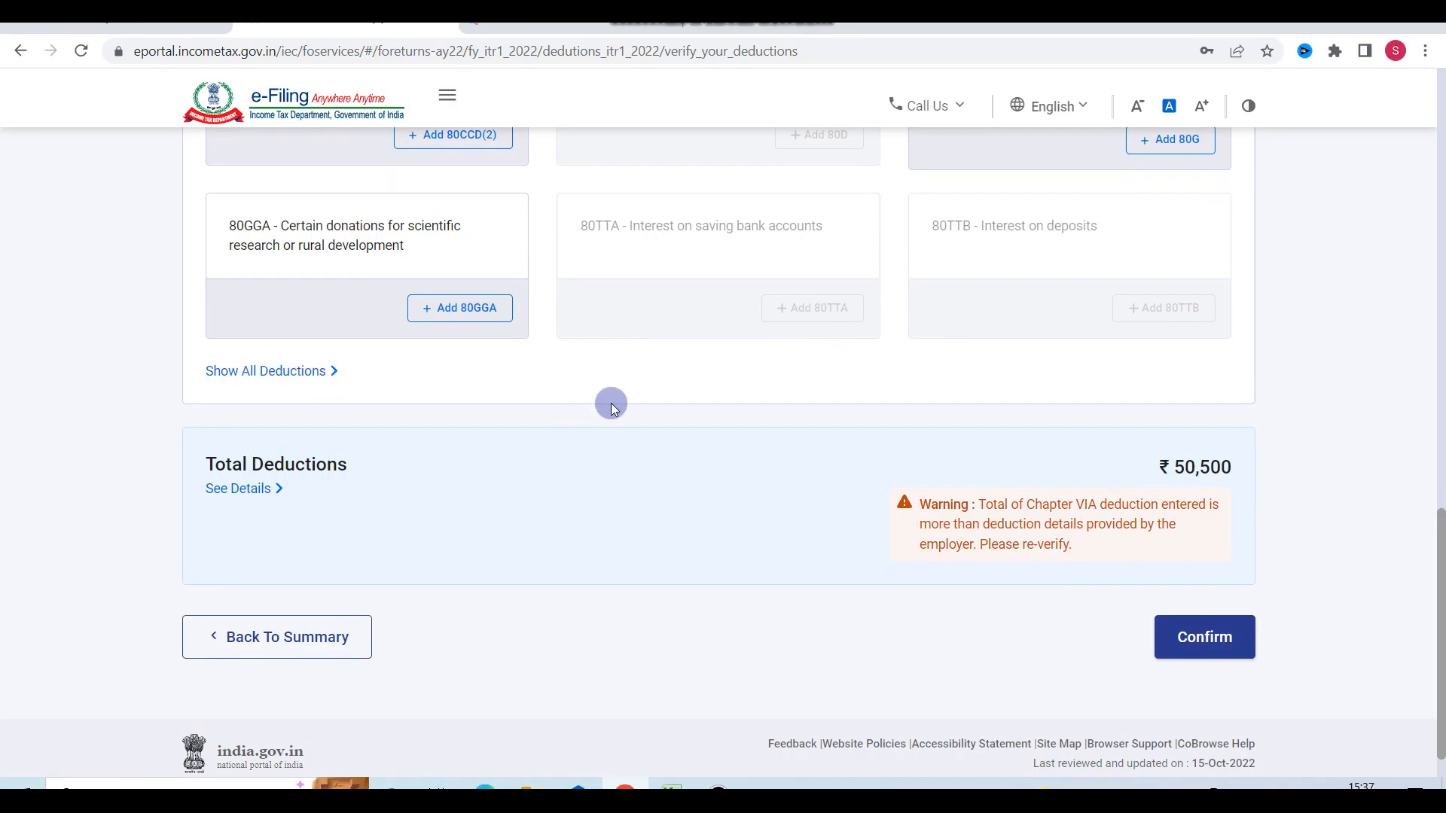
scroll(611, 407, down, 1)
click(1182, 593)
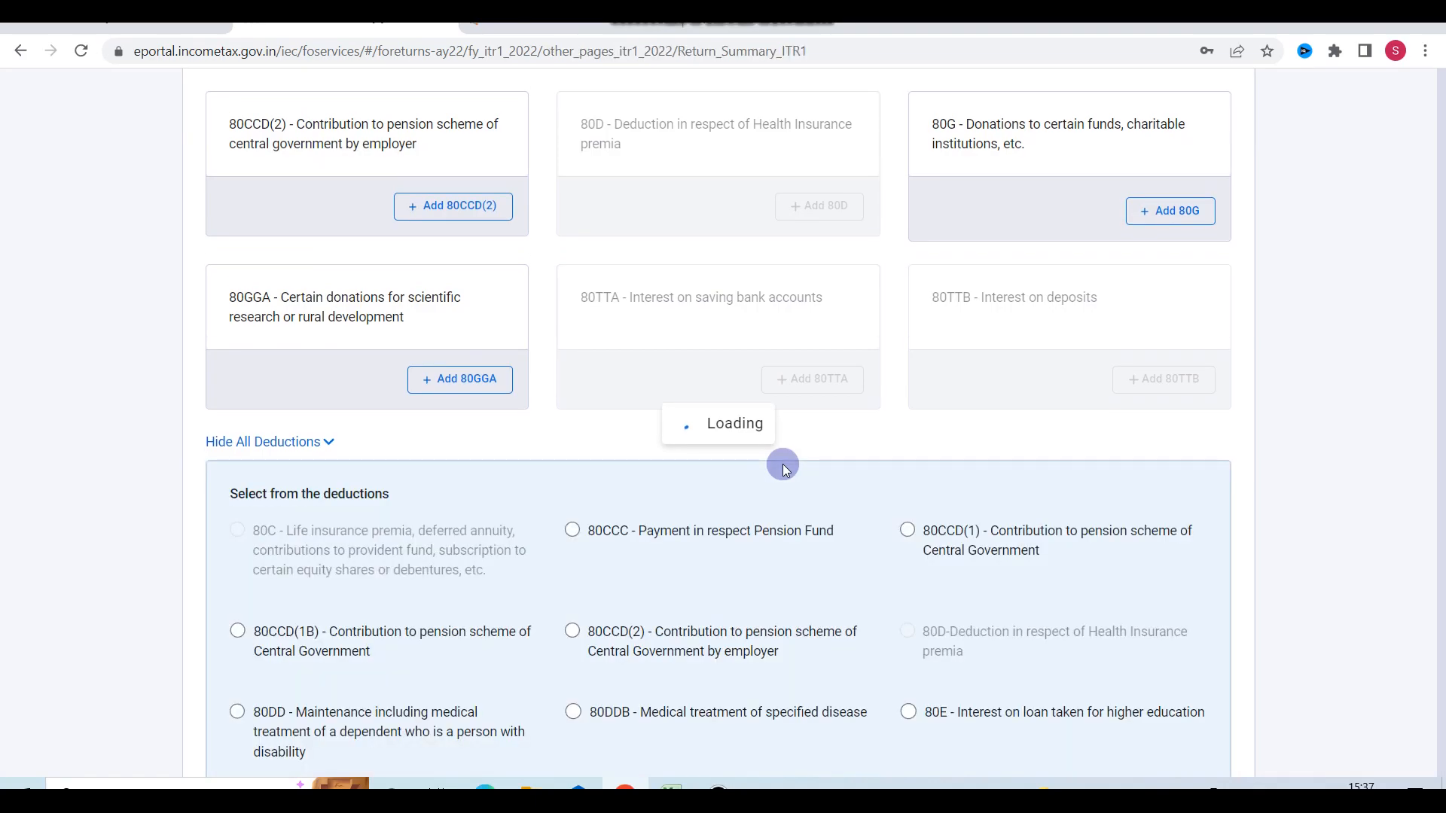
Step: Open the Tax Paid section and show the details of TDS on salary income
scroll(783, 466, down, 6)
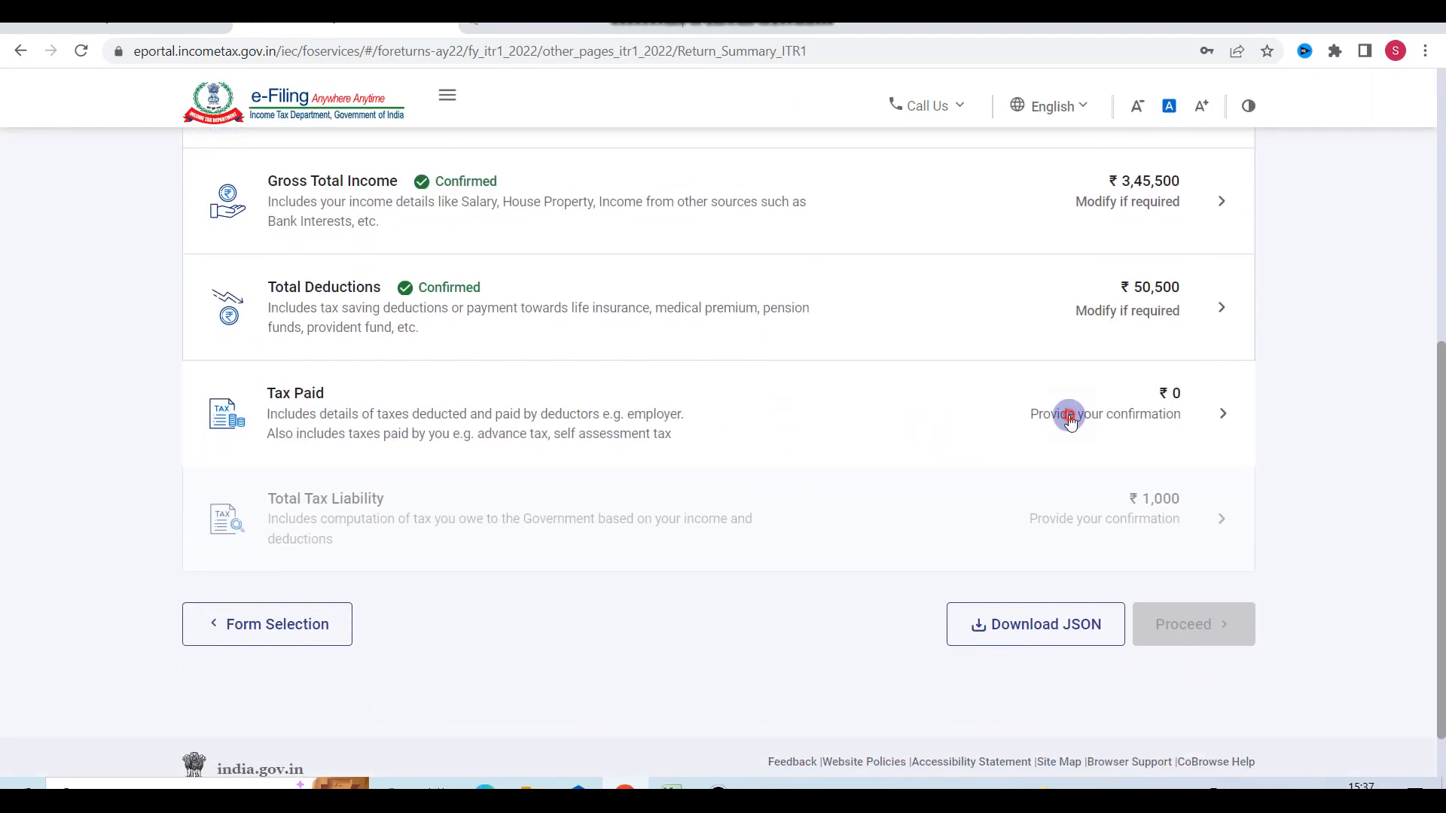
click(1066, 419)
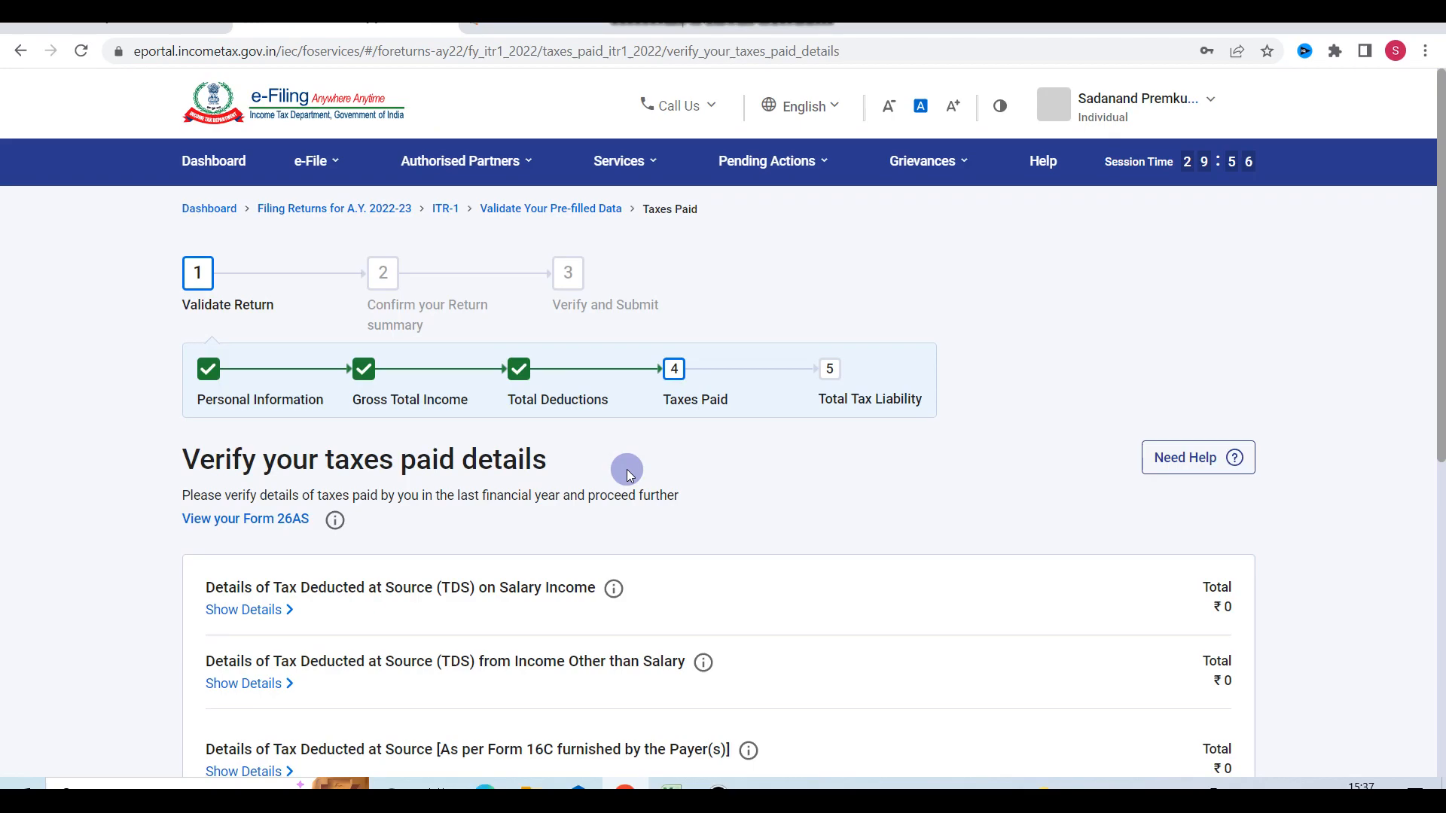
scroll(627, 474, down, 5)
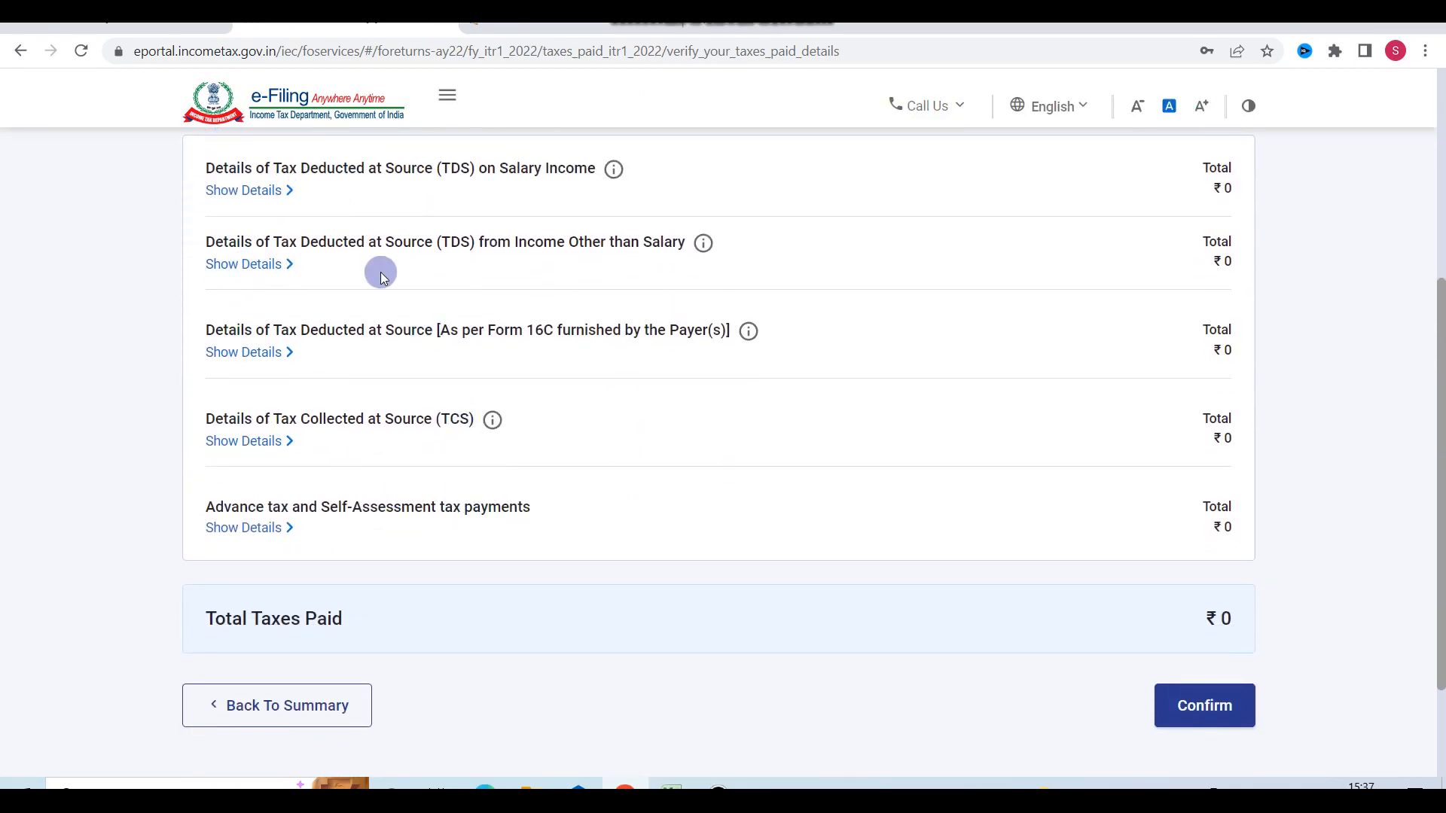
click(258, 192)
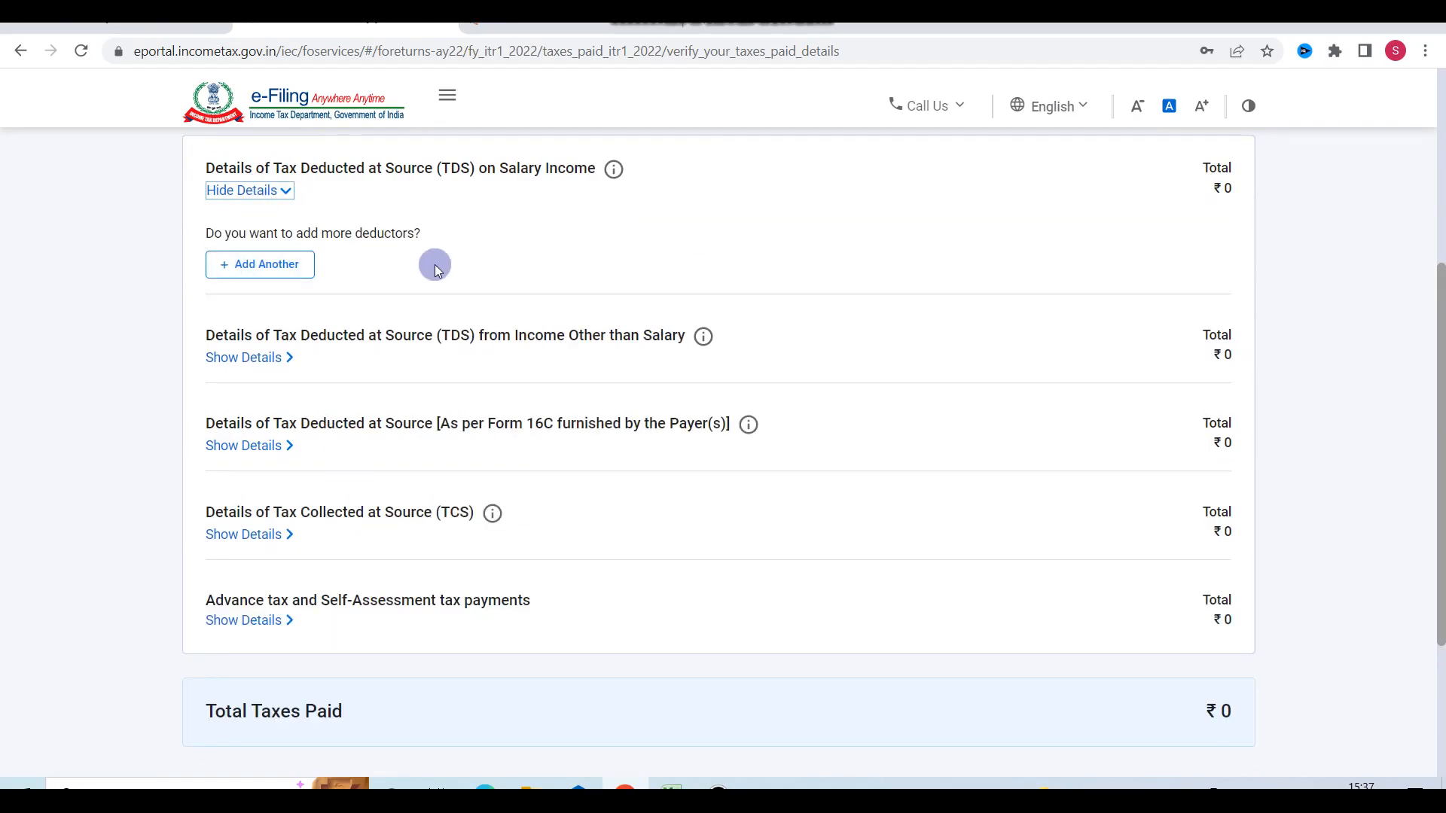
click(467, 267)
scroll(441, 332, down, 1)
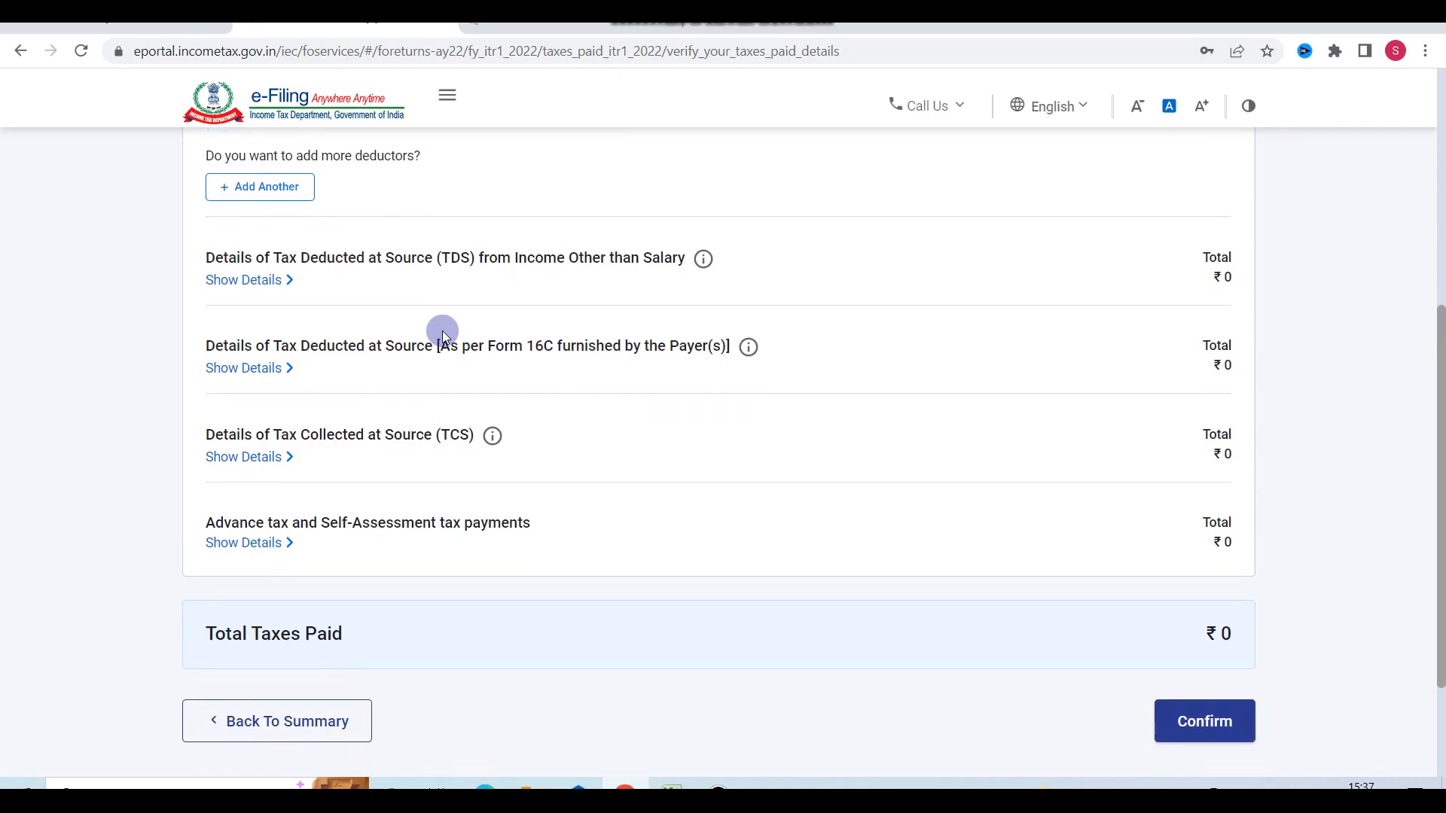
Step: Examine the entry form for TDS from income other than salary, including the year of tax deduction options, and cancel it
click(272, 281)
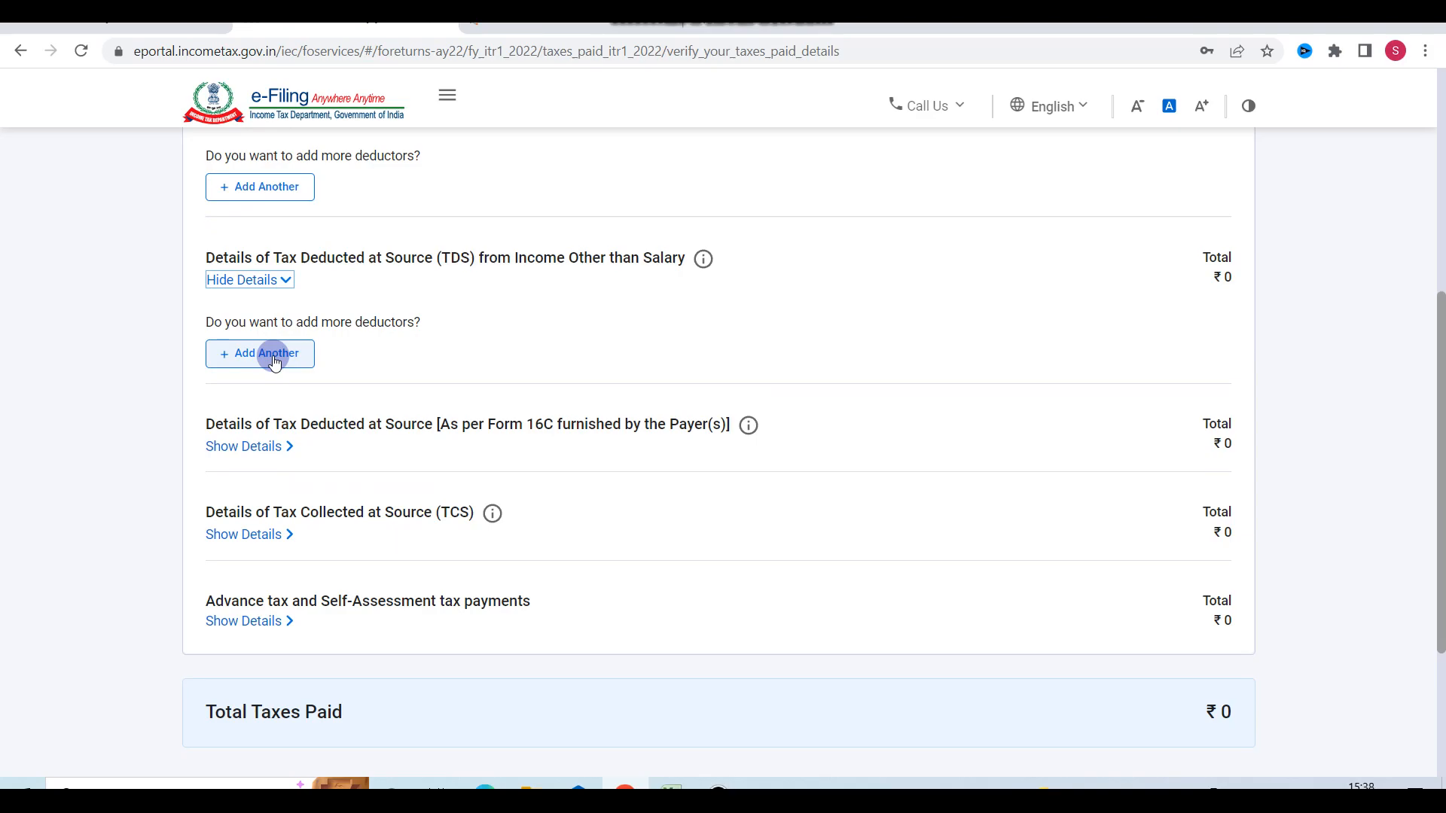
click(272, 358)
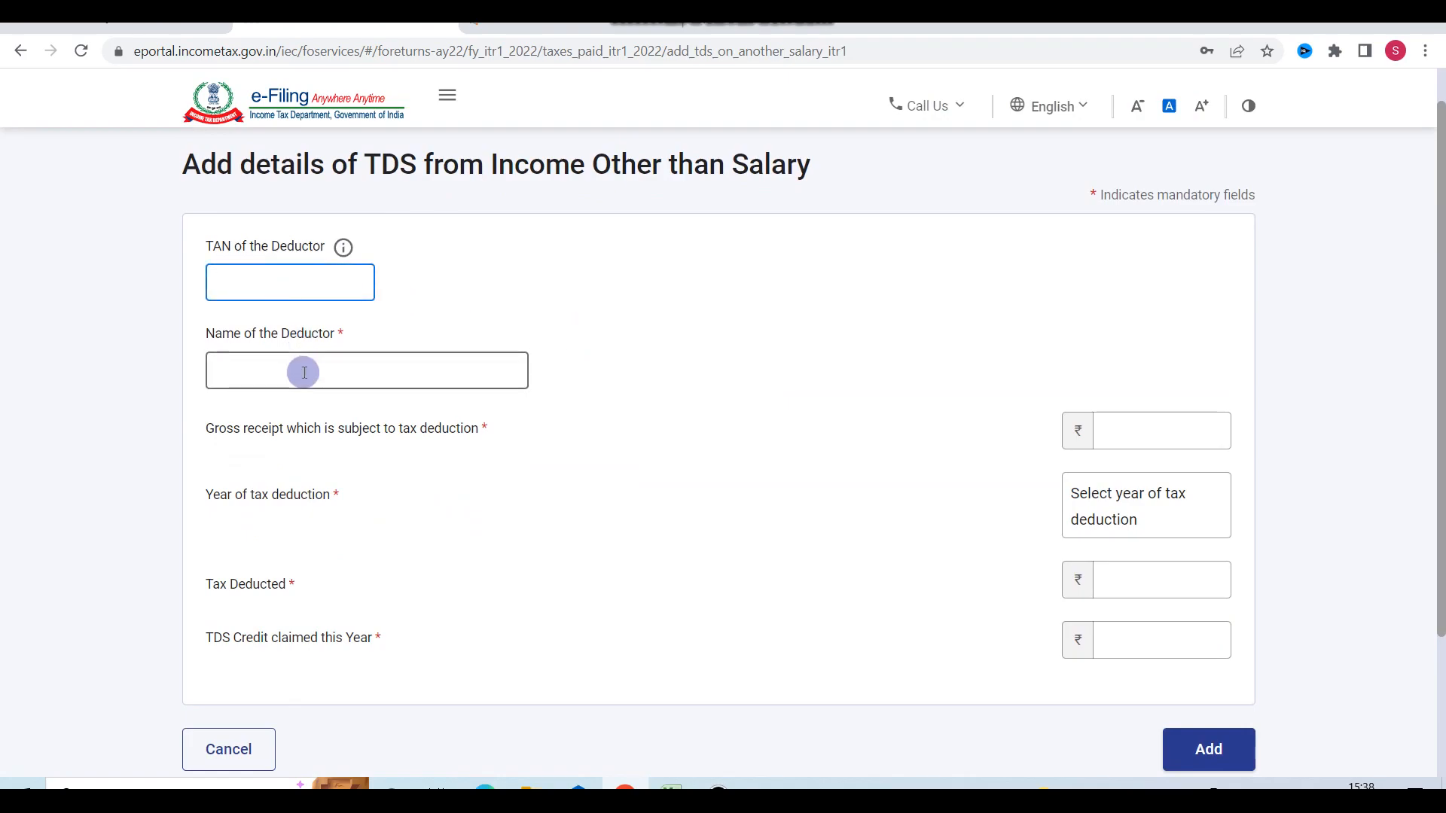
click(278, 368)
click(1165, 430)
click(1167, 580)
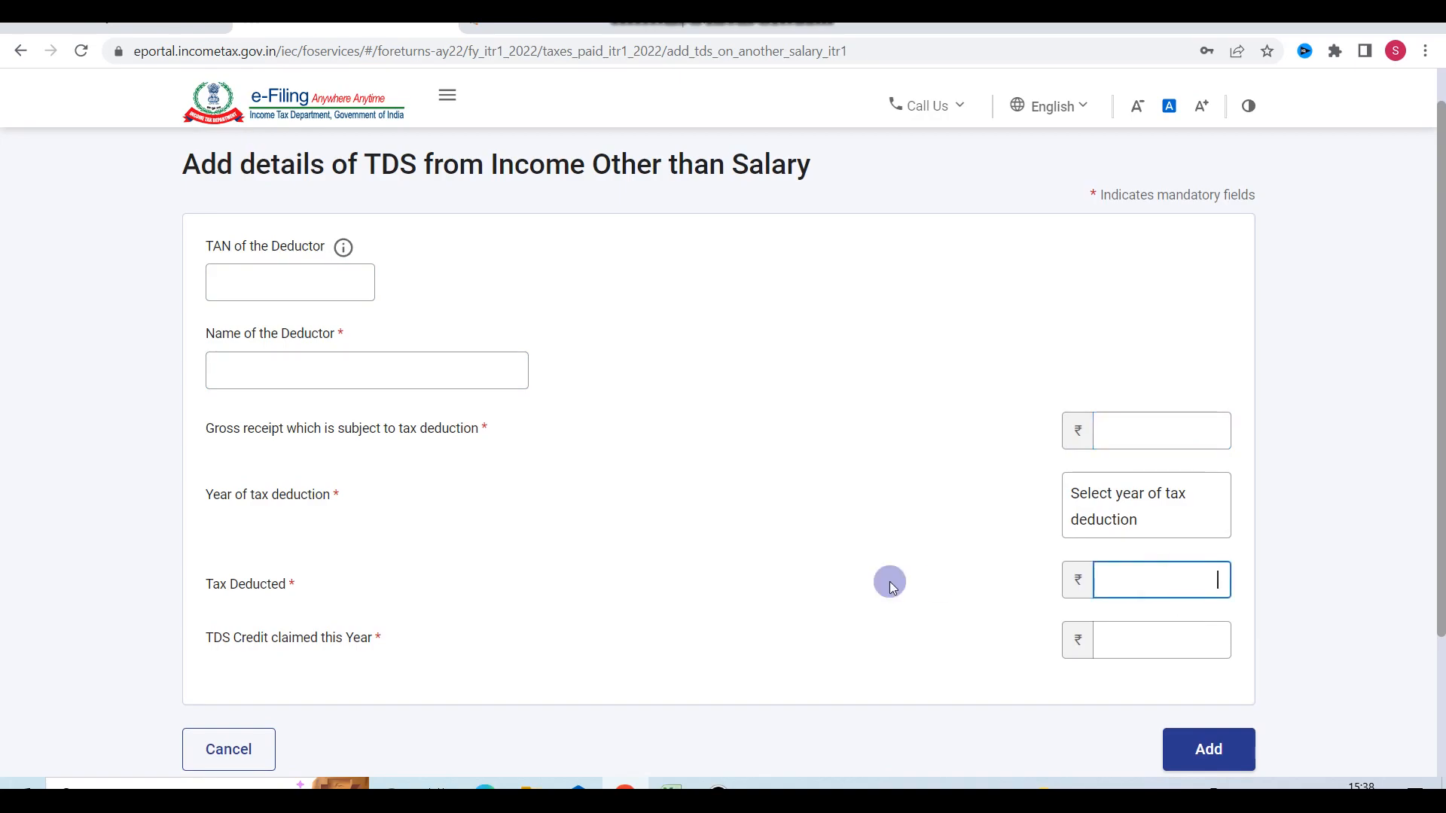
scroll(889, 582, down, 2)
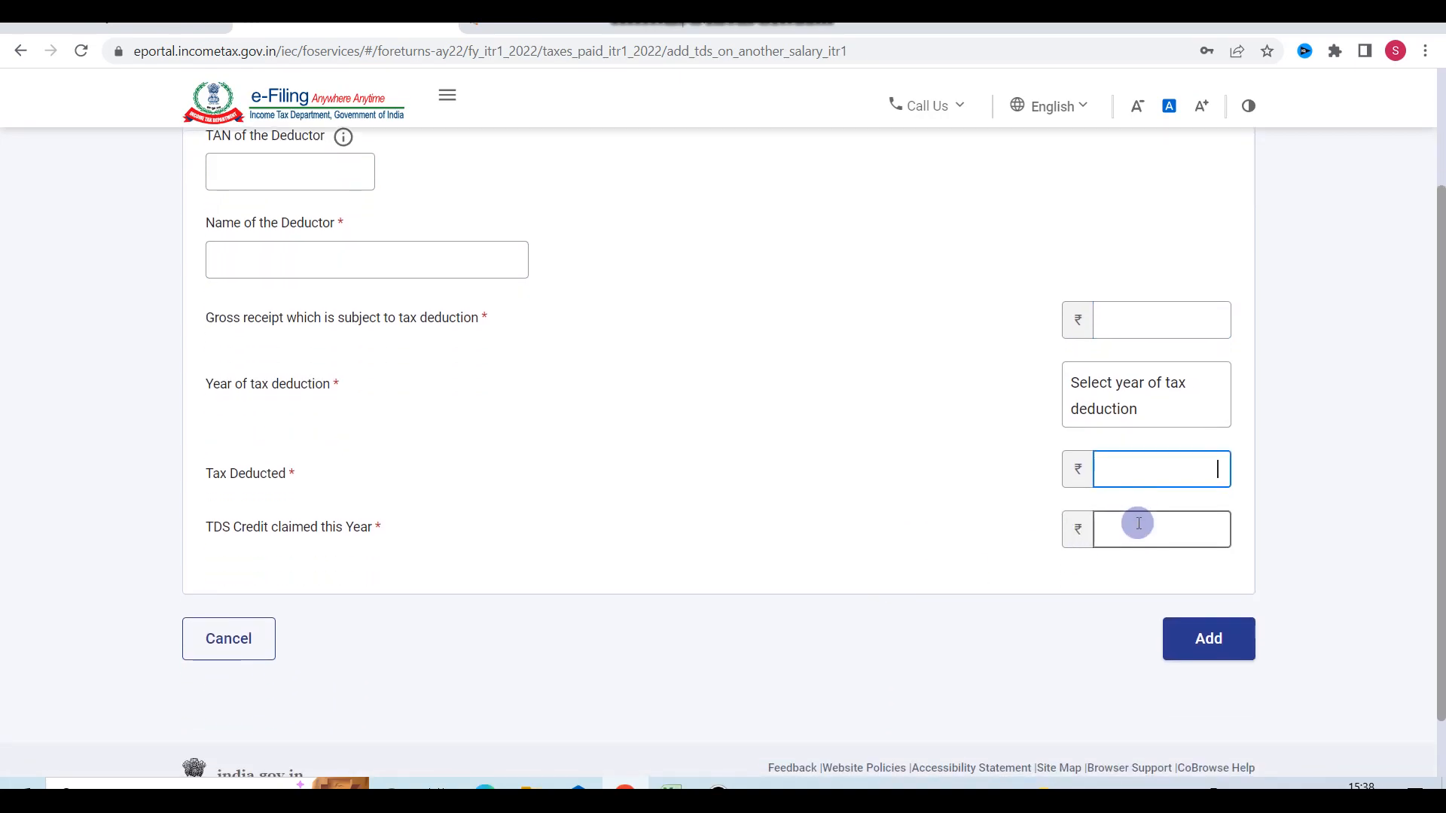
click(1136, 519)
click(1128, 461)
click(1139, 516)
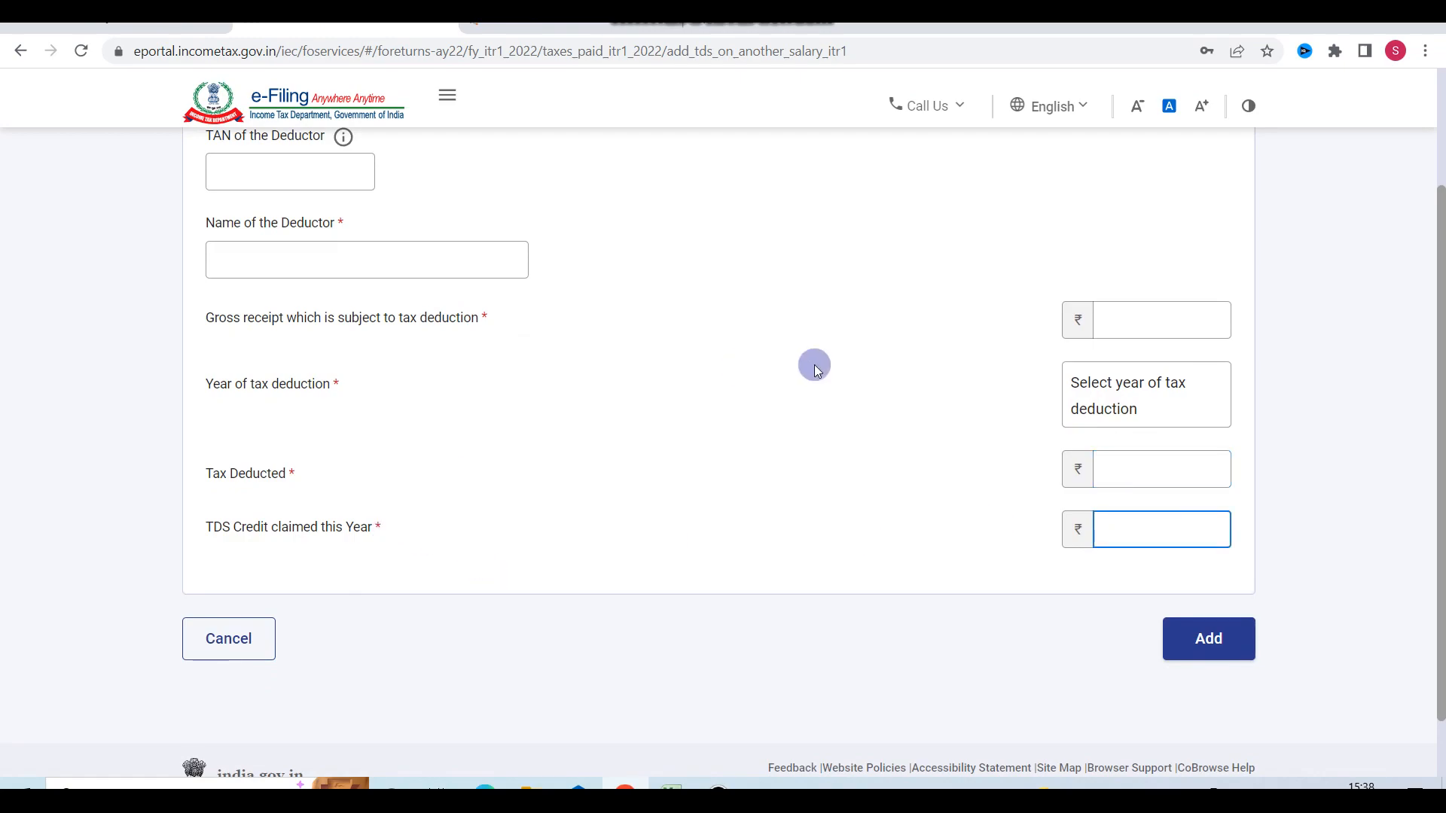
click(1131, 397)
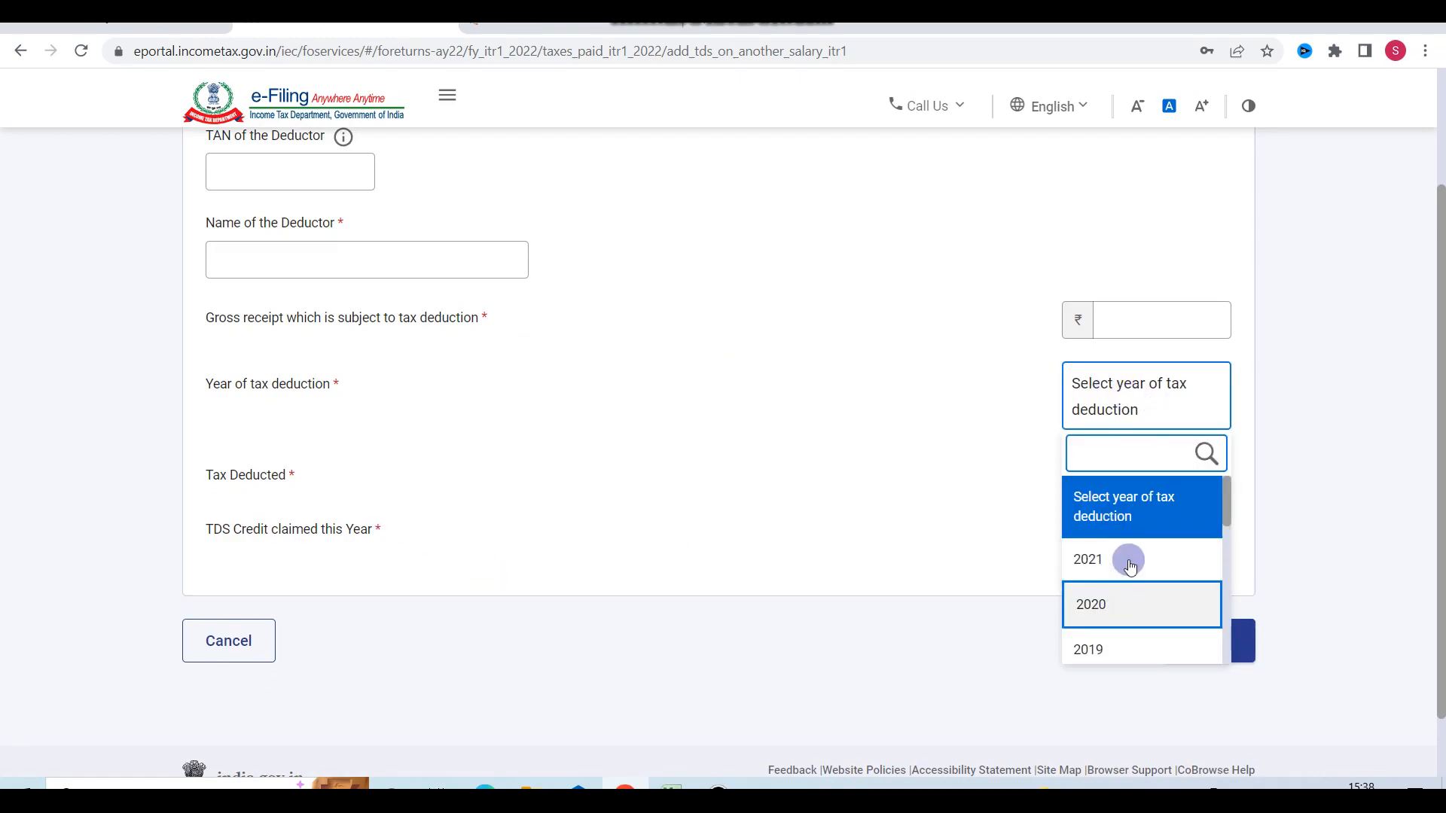
click(957, 437)
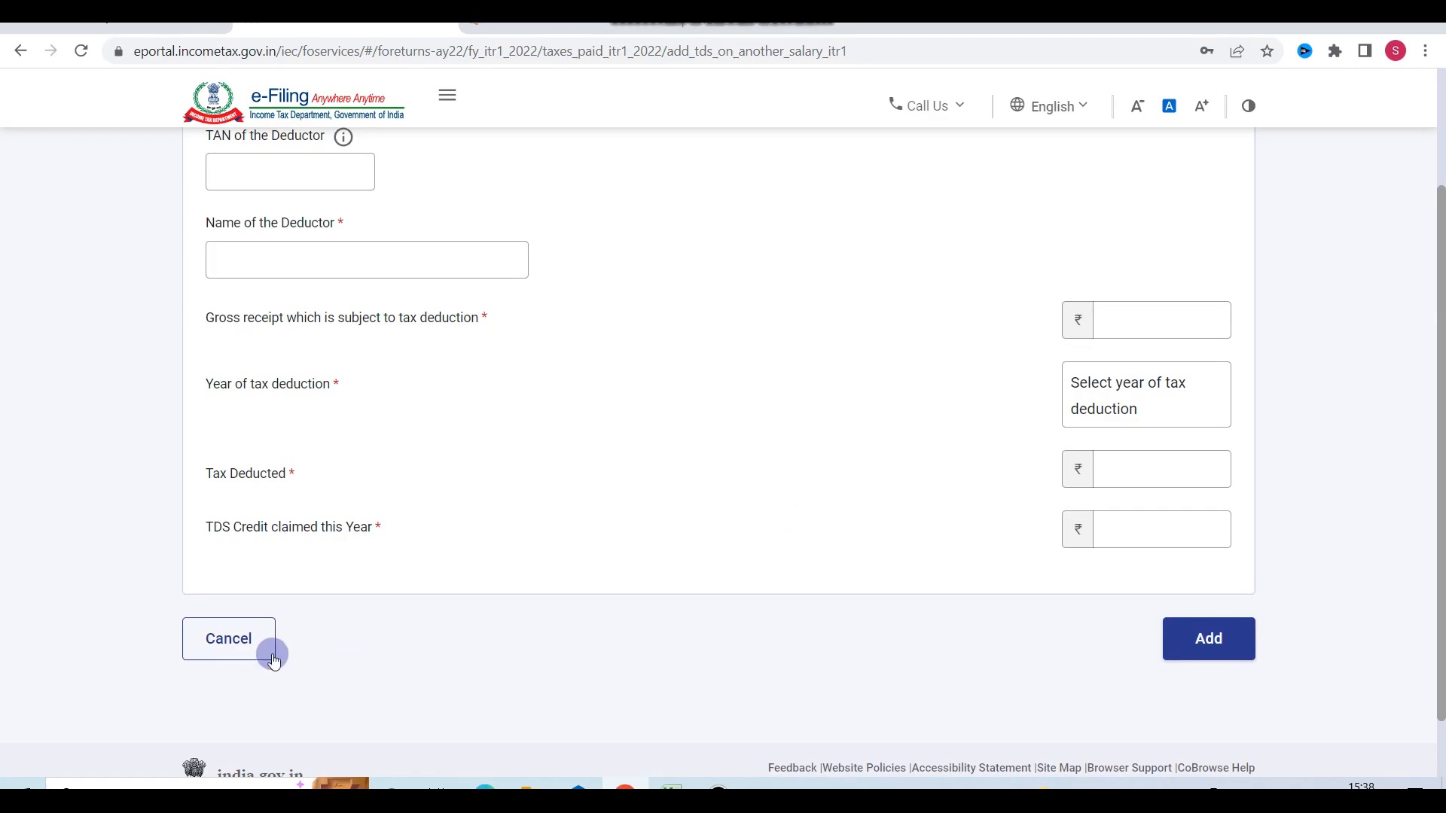
click(228, 640)
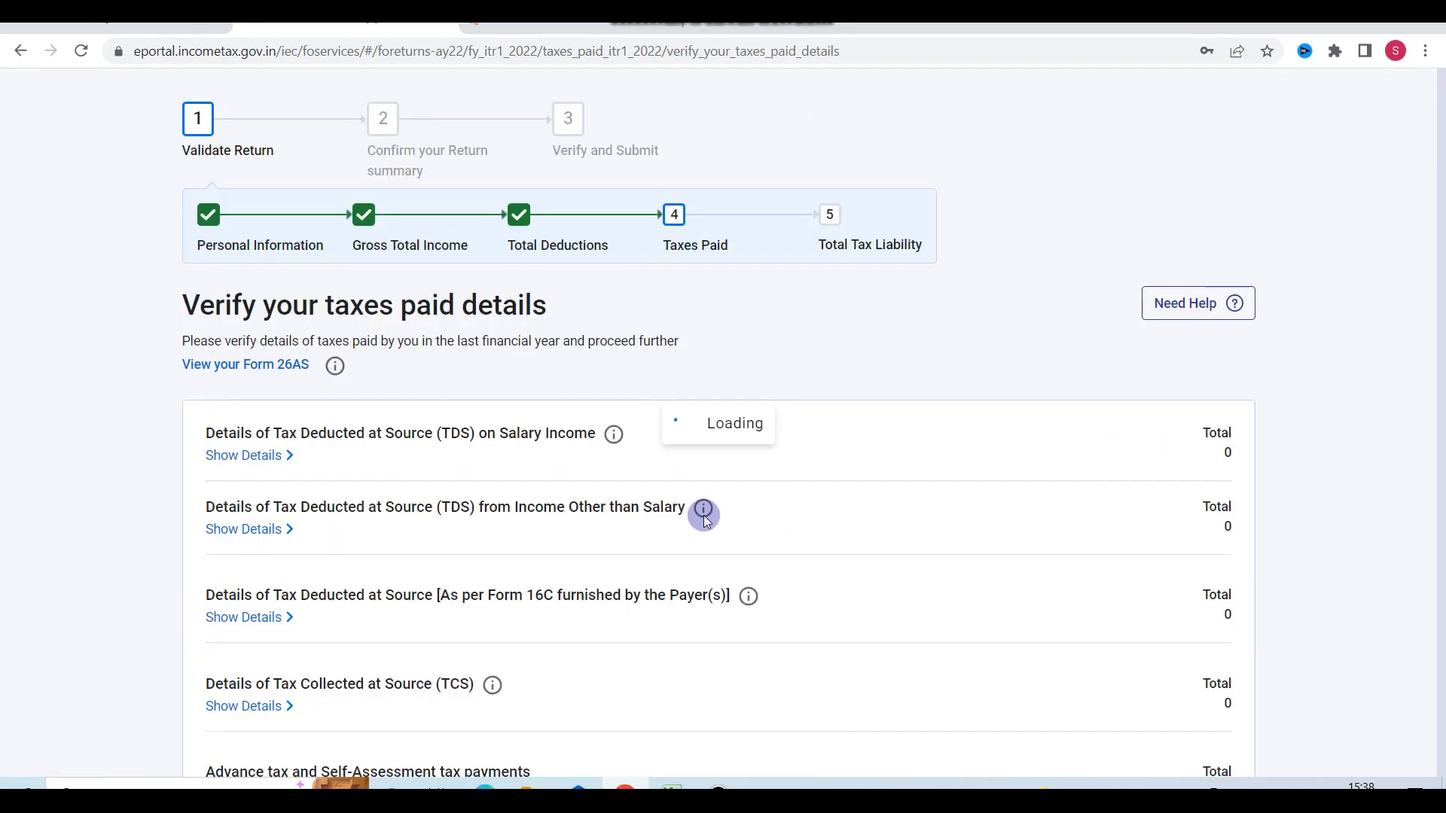
Step: Examine the entry form for advance tax and self-assessment tax payments and cancel it
scroll(705, 519, down, 4)
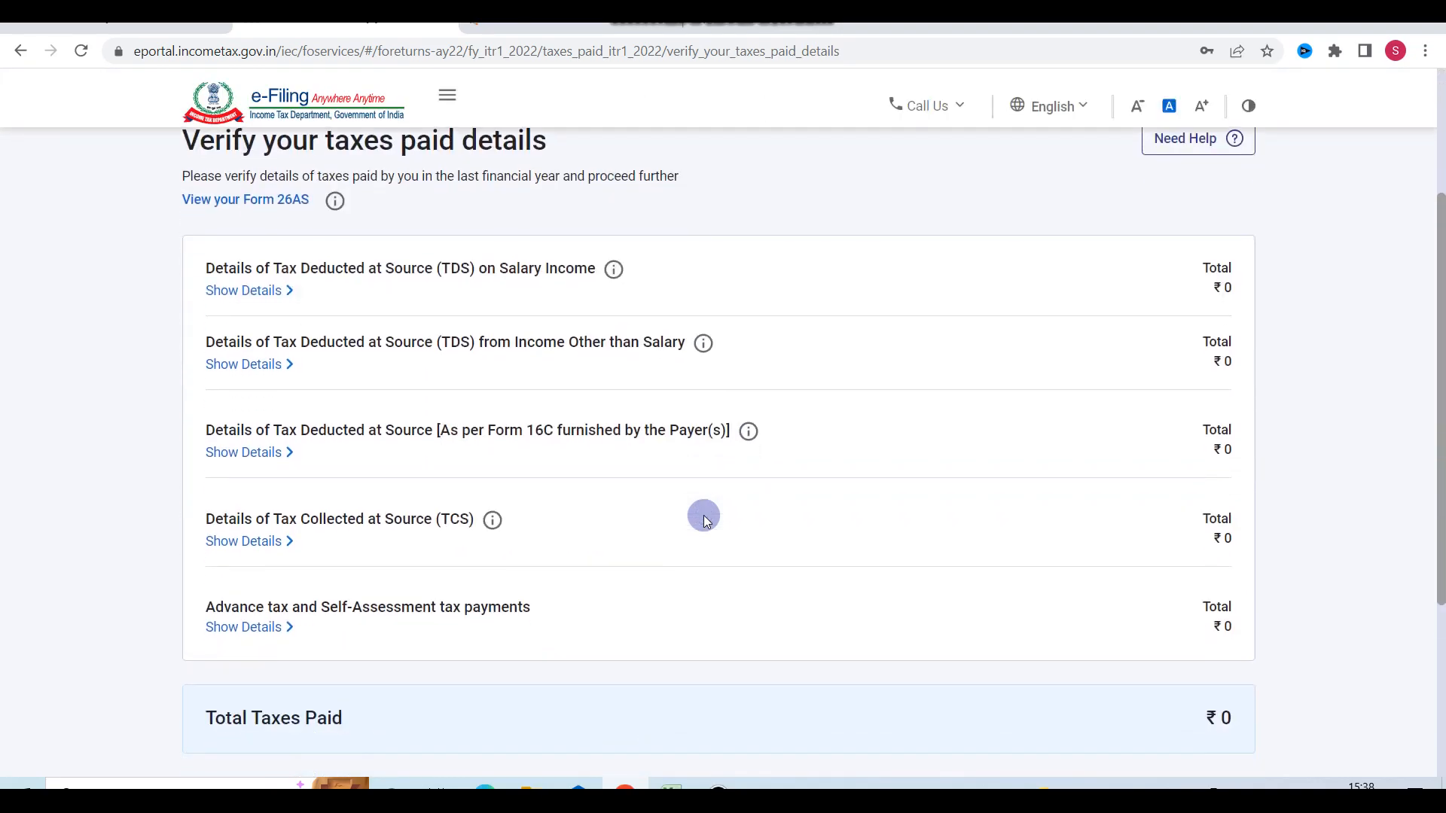
scroll(589, 452, down, 3)
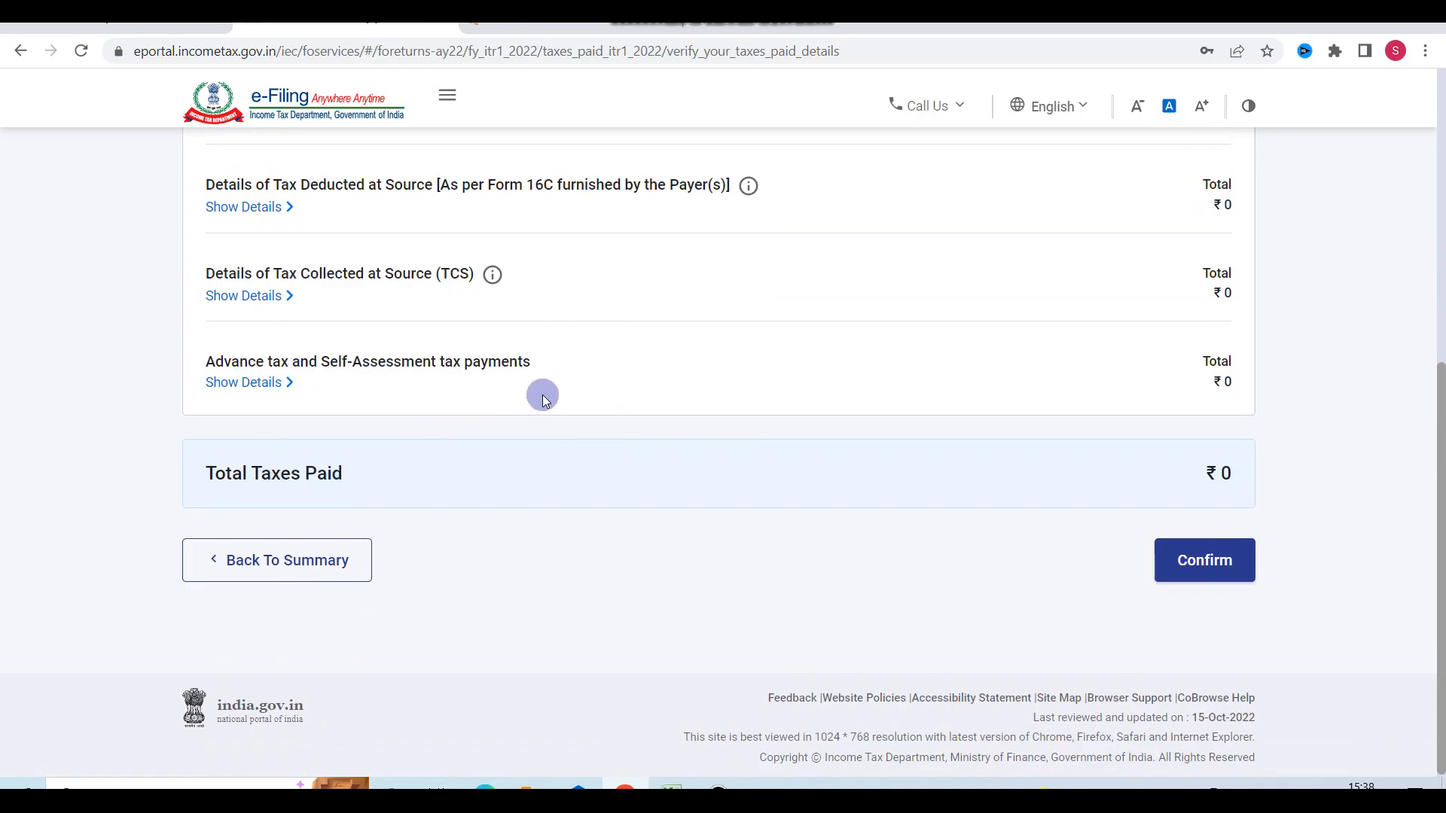
click(228, 385)
click(255, 457)
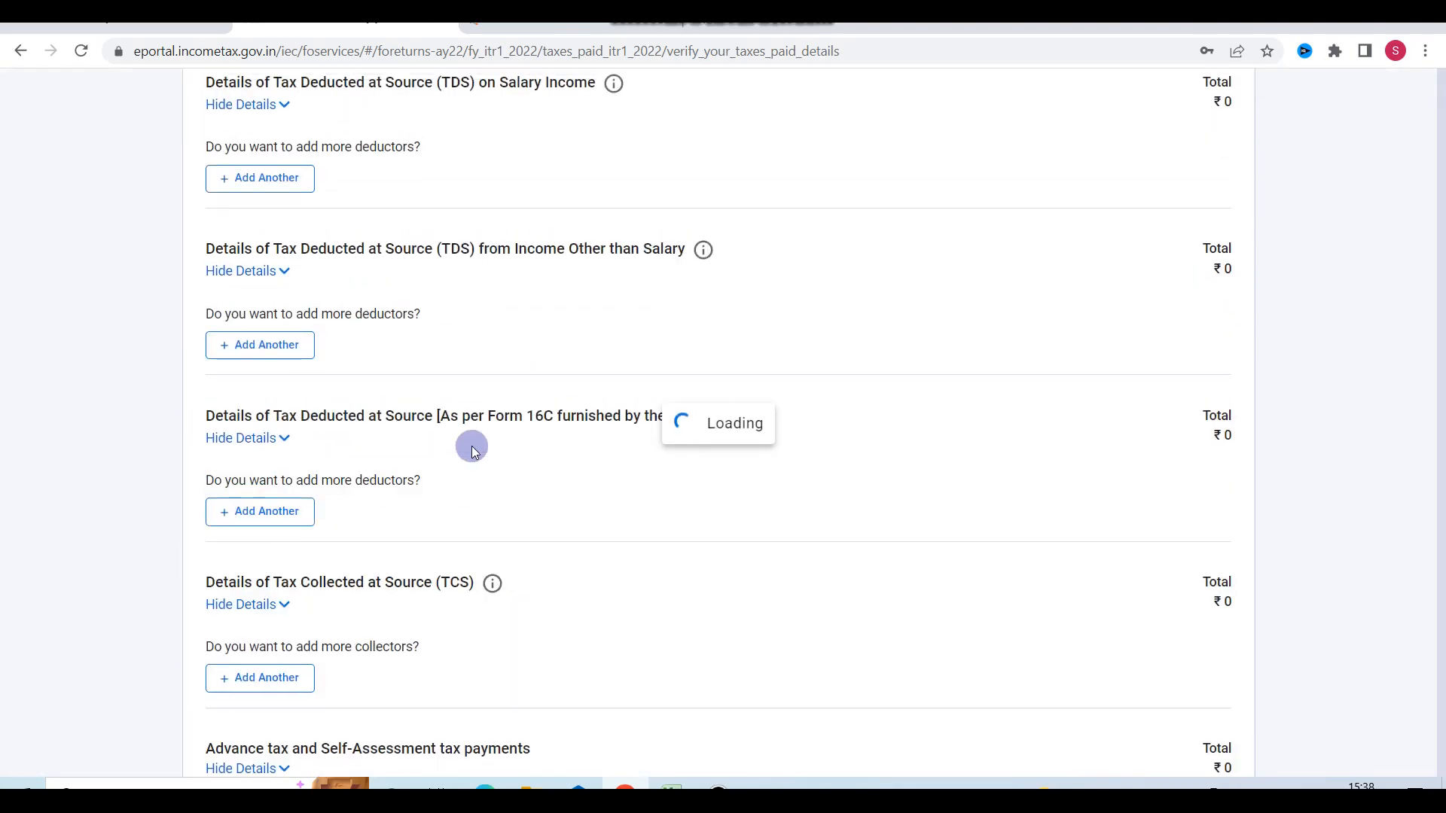
click(296, 397)
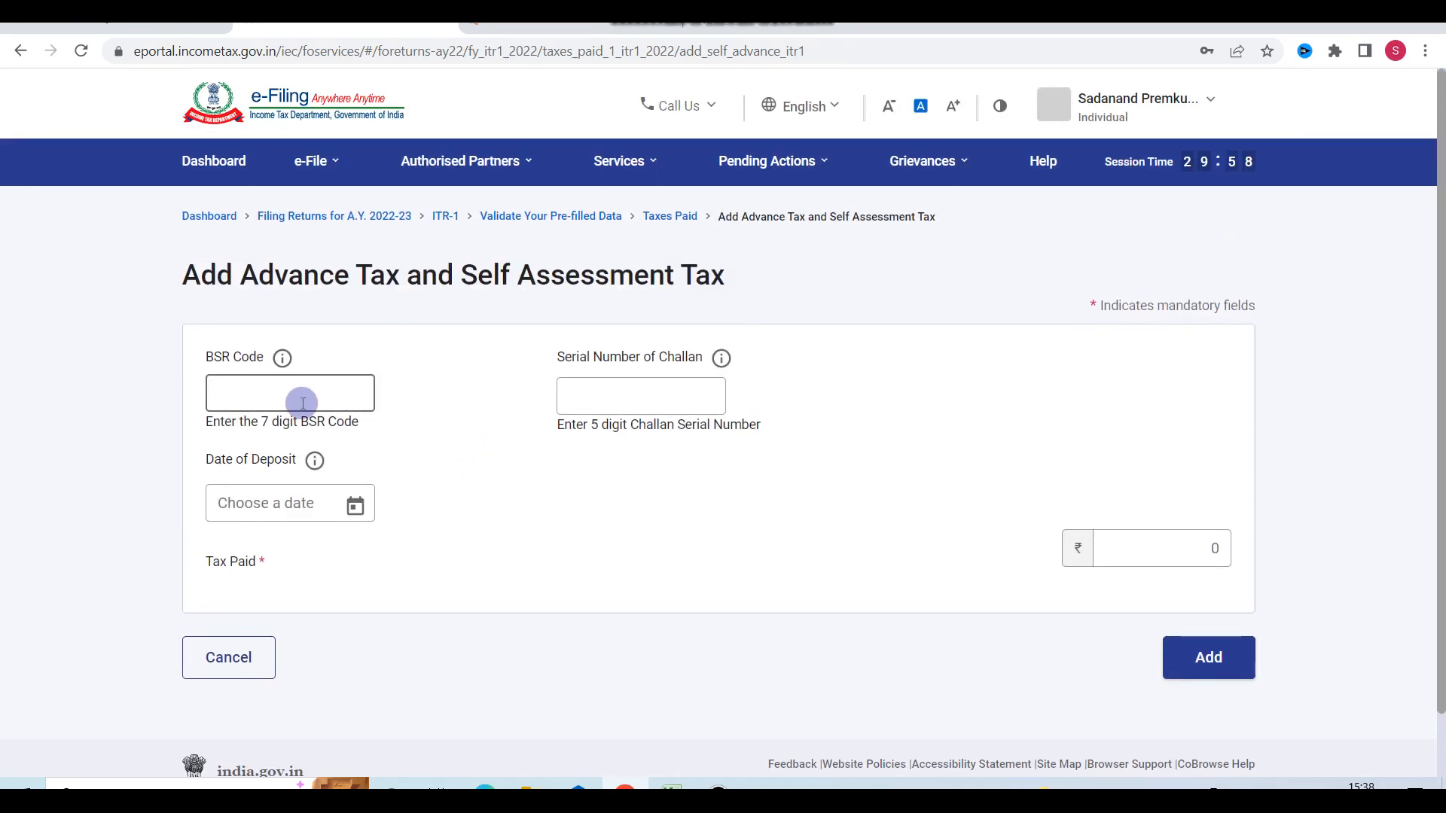
click(617, 411)
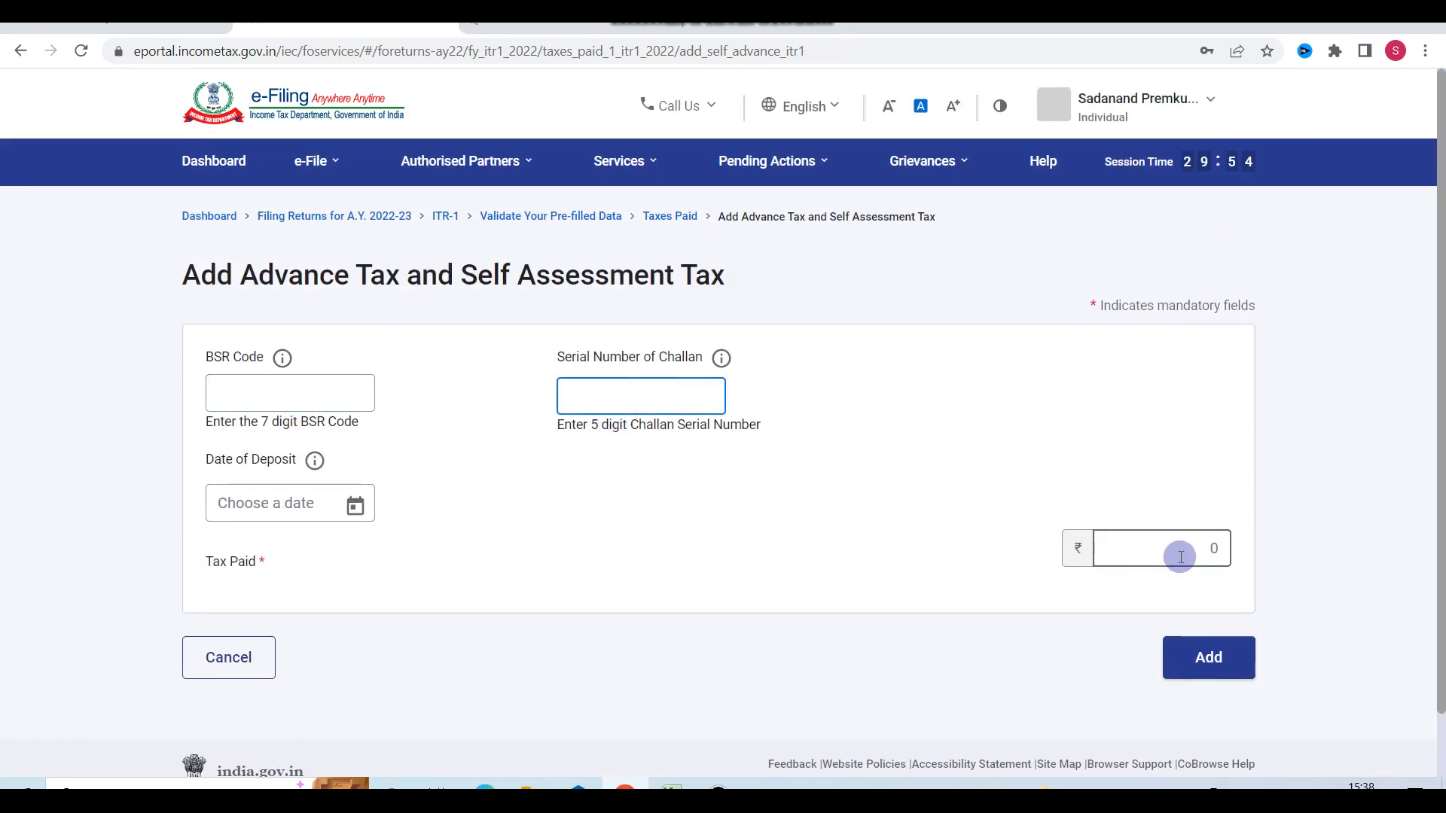
scroll(729, 570, down, 2)
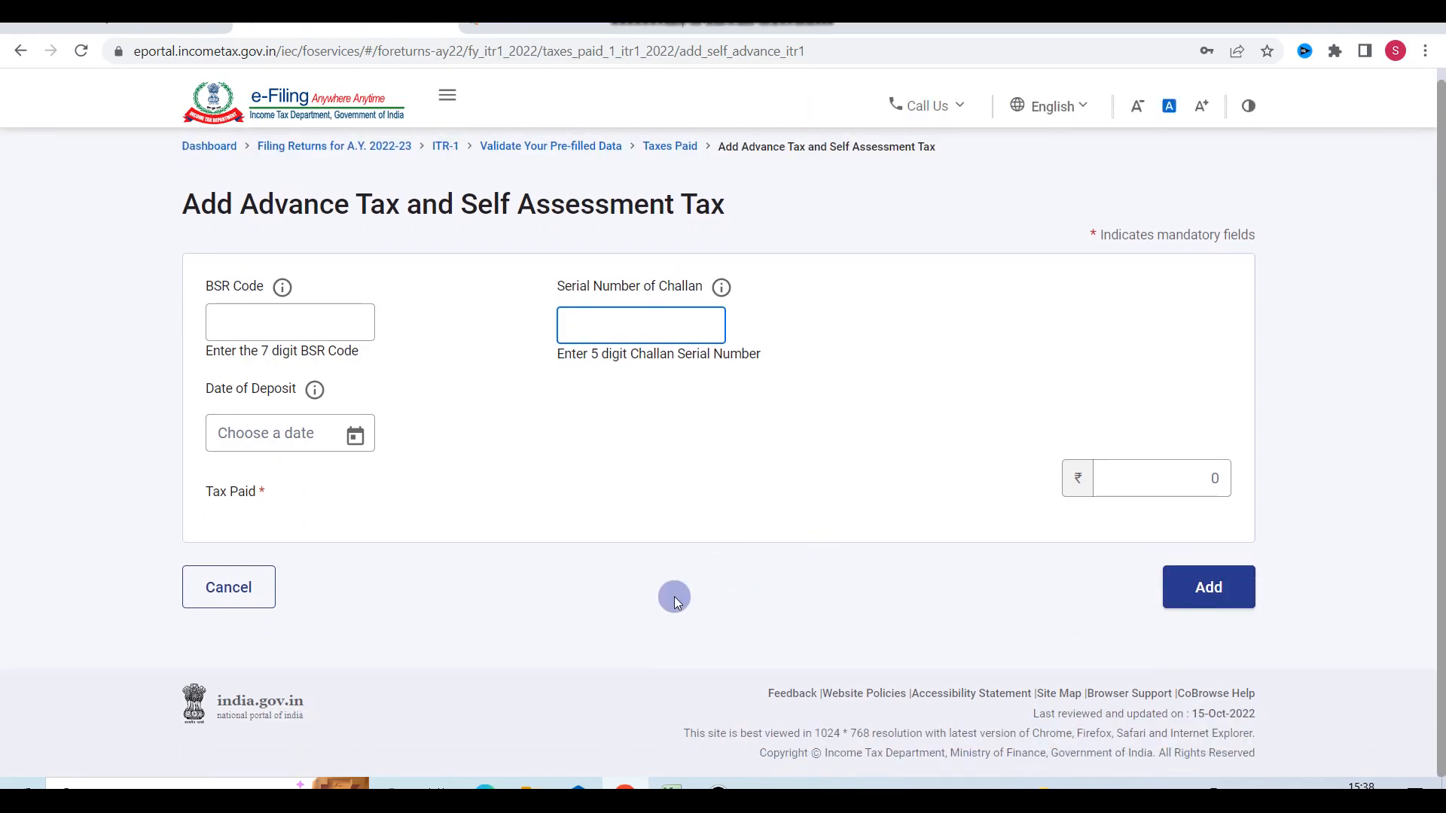
click(230, 592)
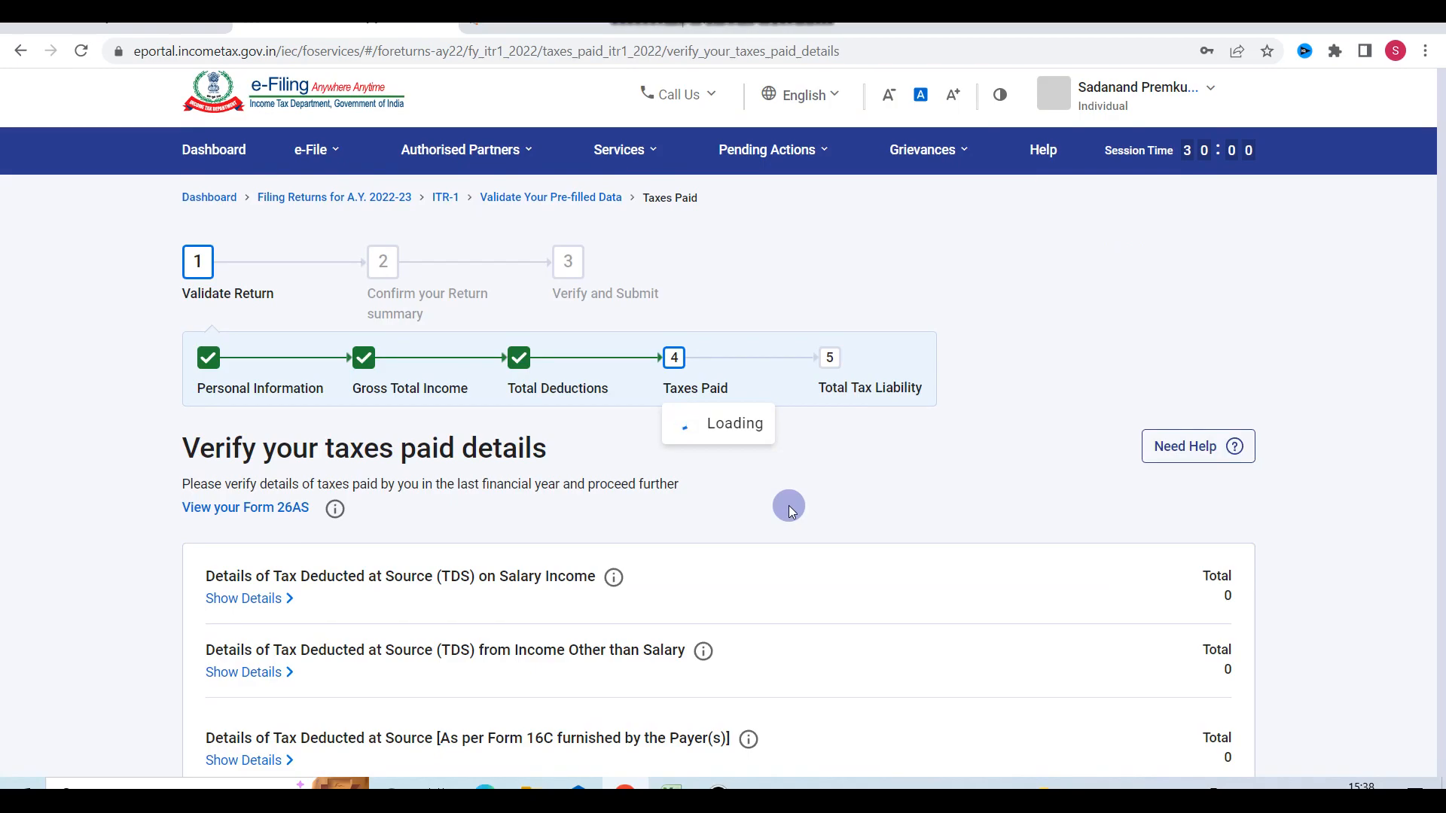
Step: Confirm the taxes paid details and open the Total Tax Liability section of the return summary
scroll(789, 506, down, 8)
click(1240, 561)
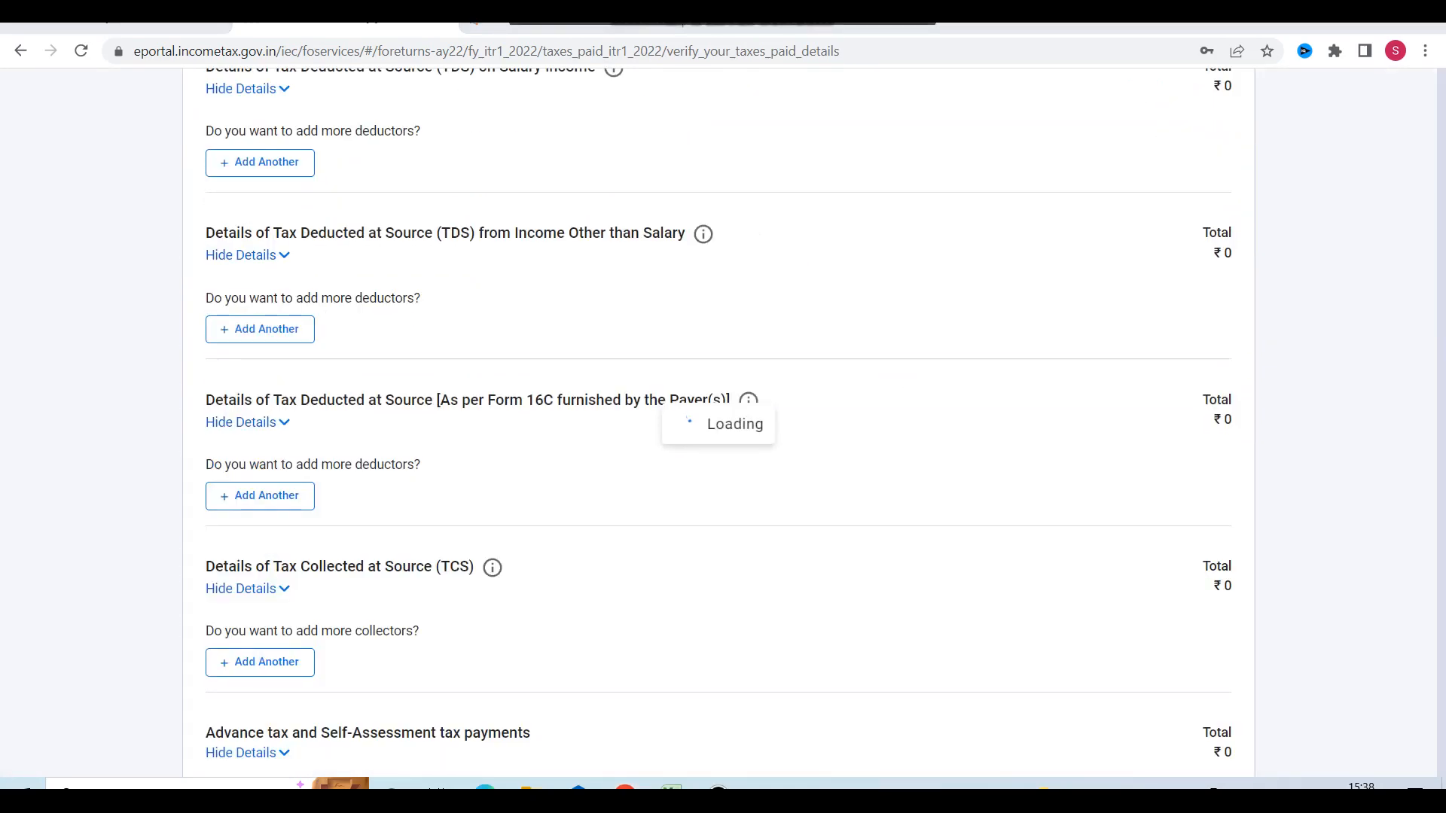
scroll(744, 520, down, 7)
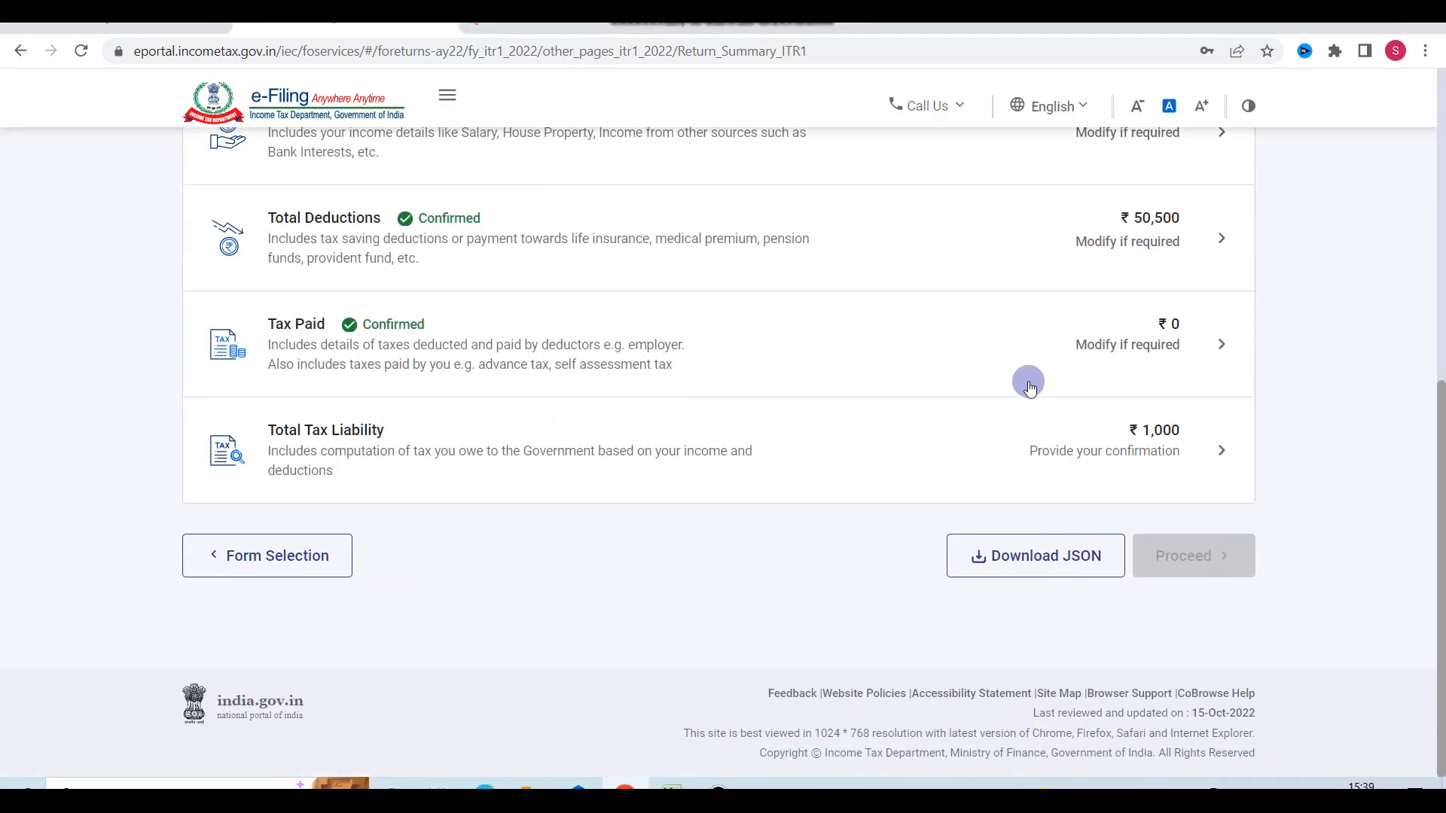
click(1146, 450)
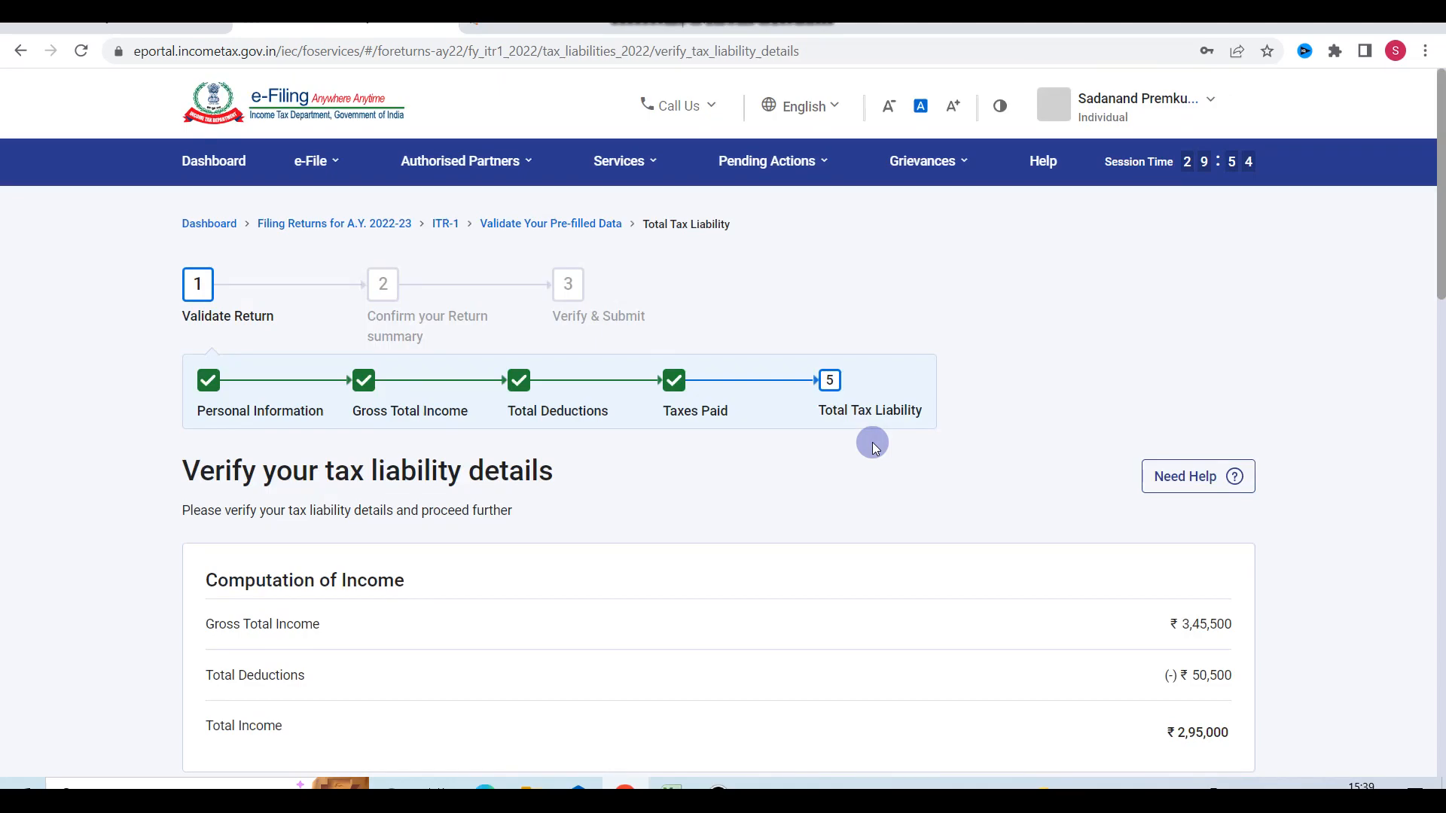
Step: Review the computation of income, tax, rebate, interest and fees, and confirm the tax liability details
scroll(873, 447, down, 12)
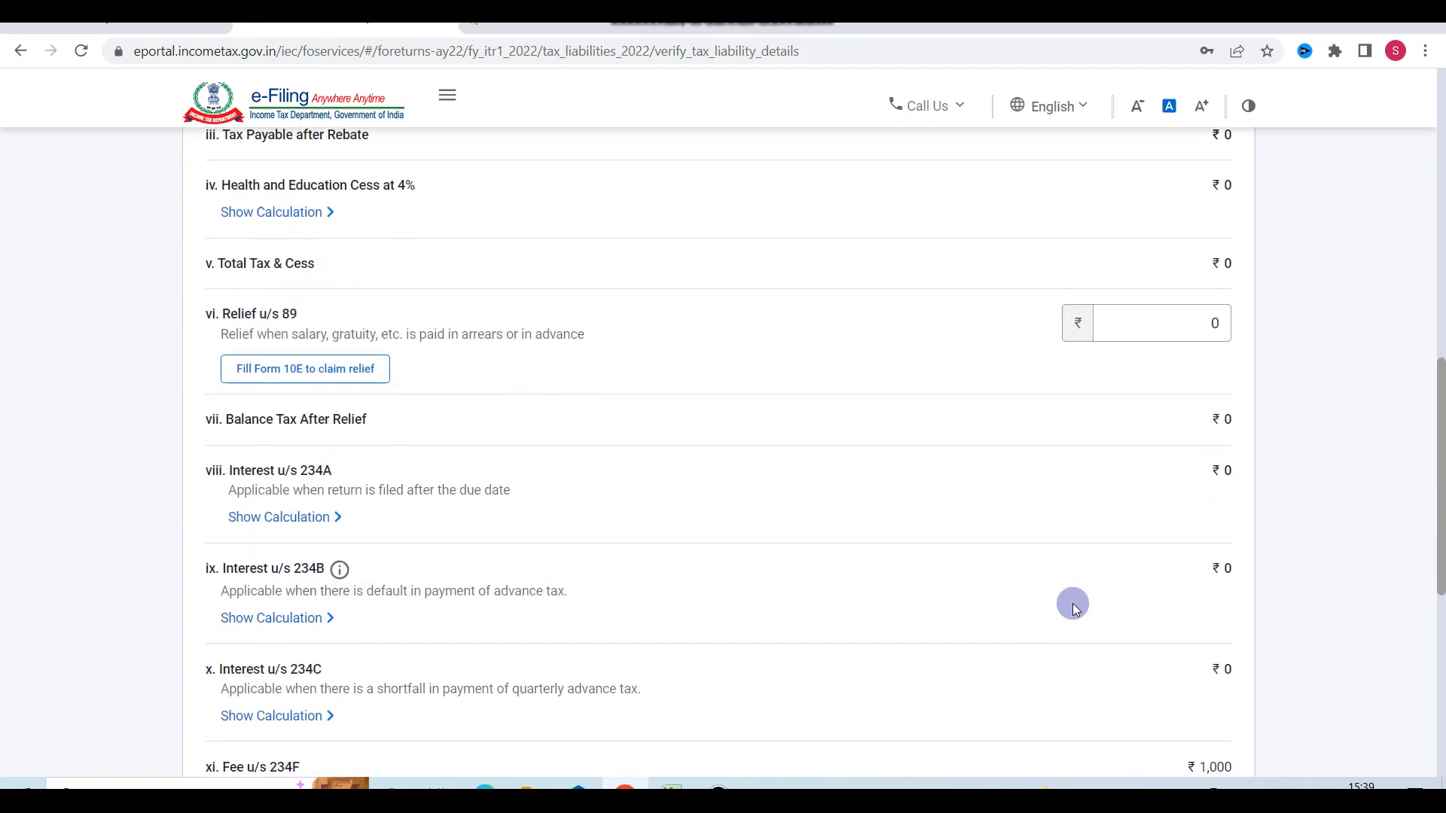
scroll(1118, 553, down, 3)
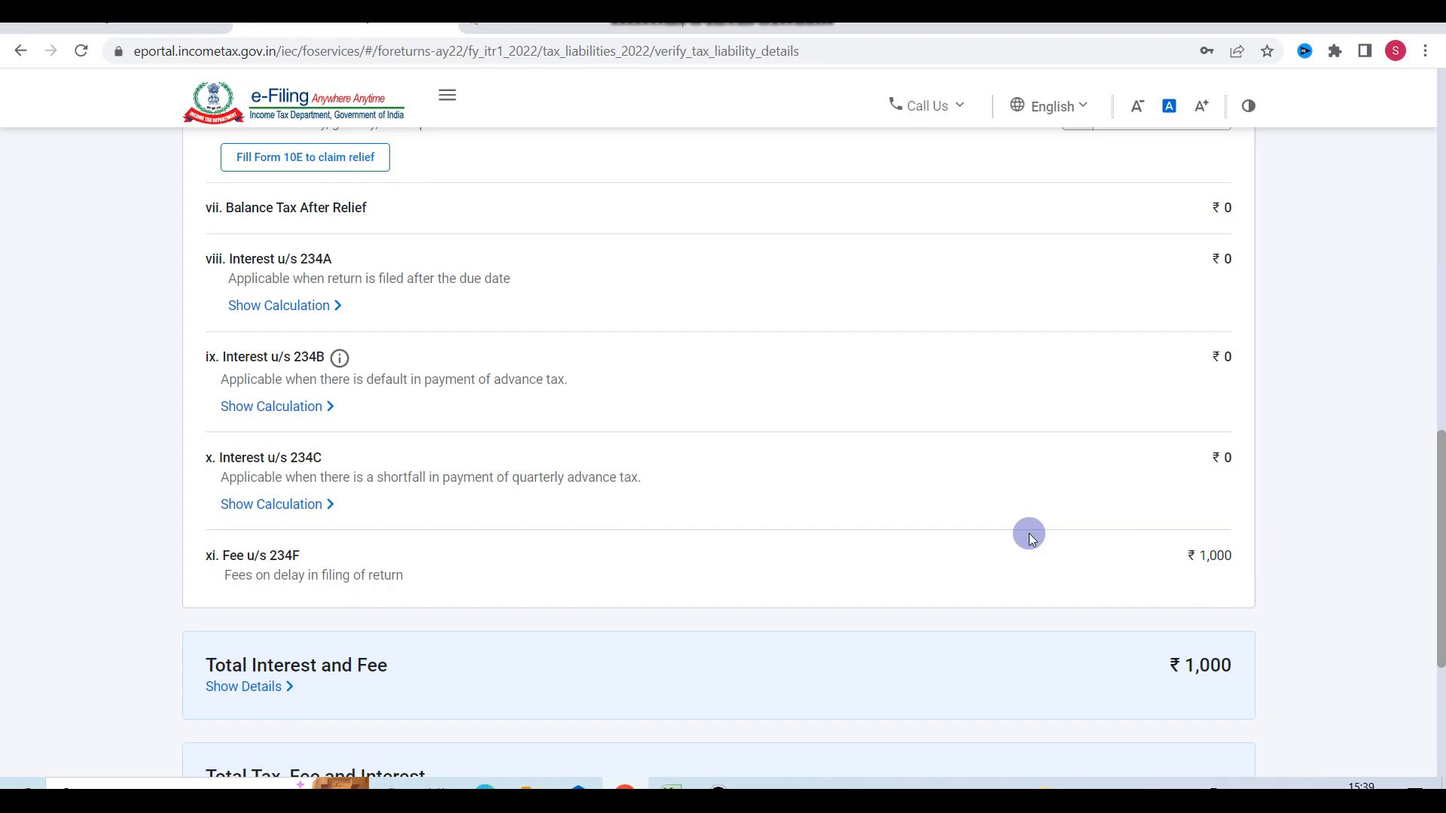
scroll(1031, 536, down, 2)
scroll(1030, 536, up, 10)
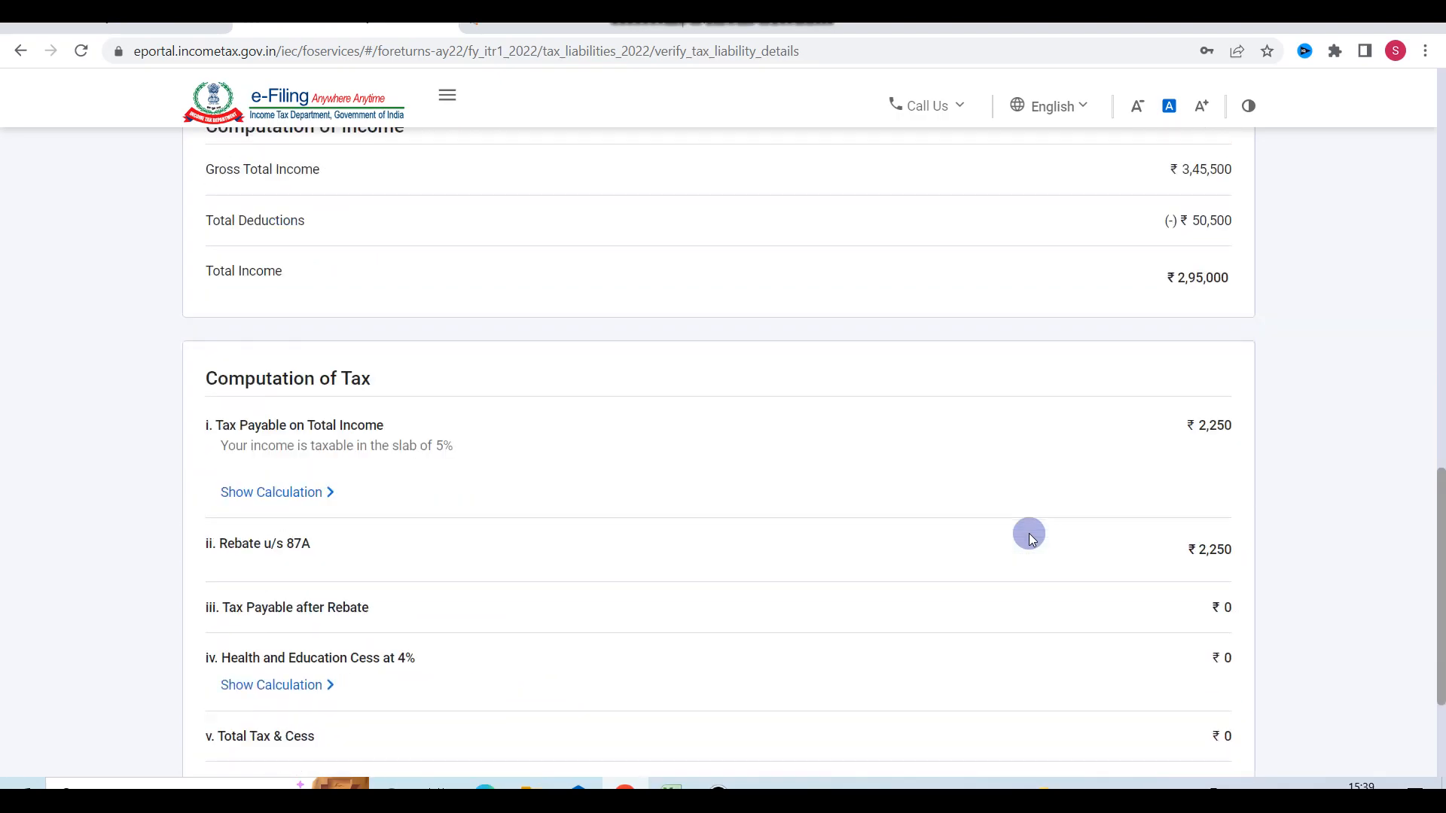
scroll(1031, 536, up, 1)
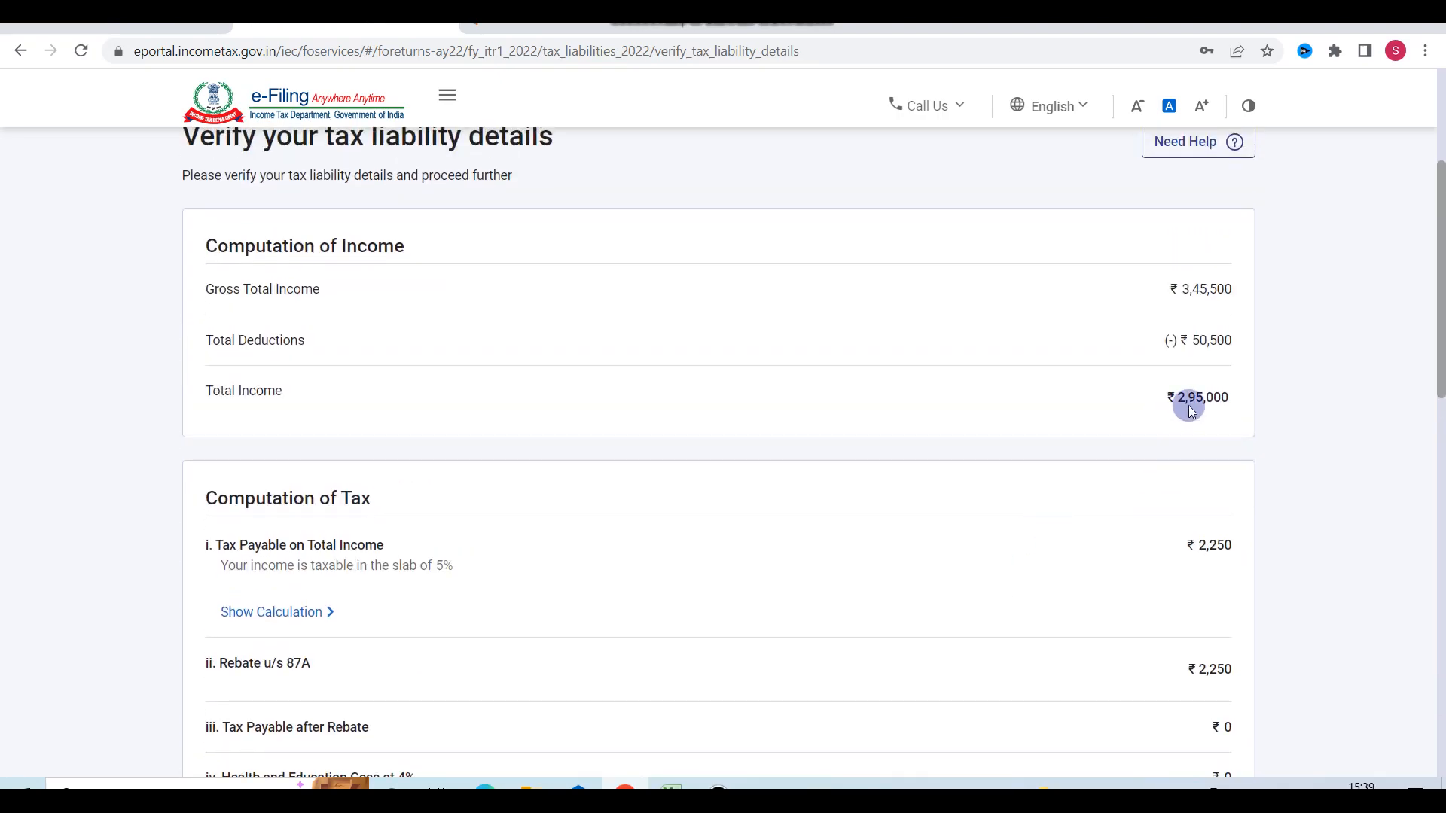
scroll(1086, 480, down, 2)
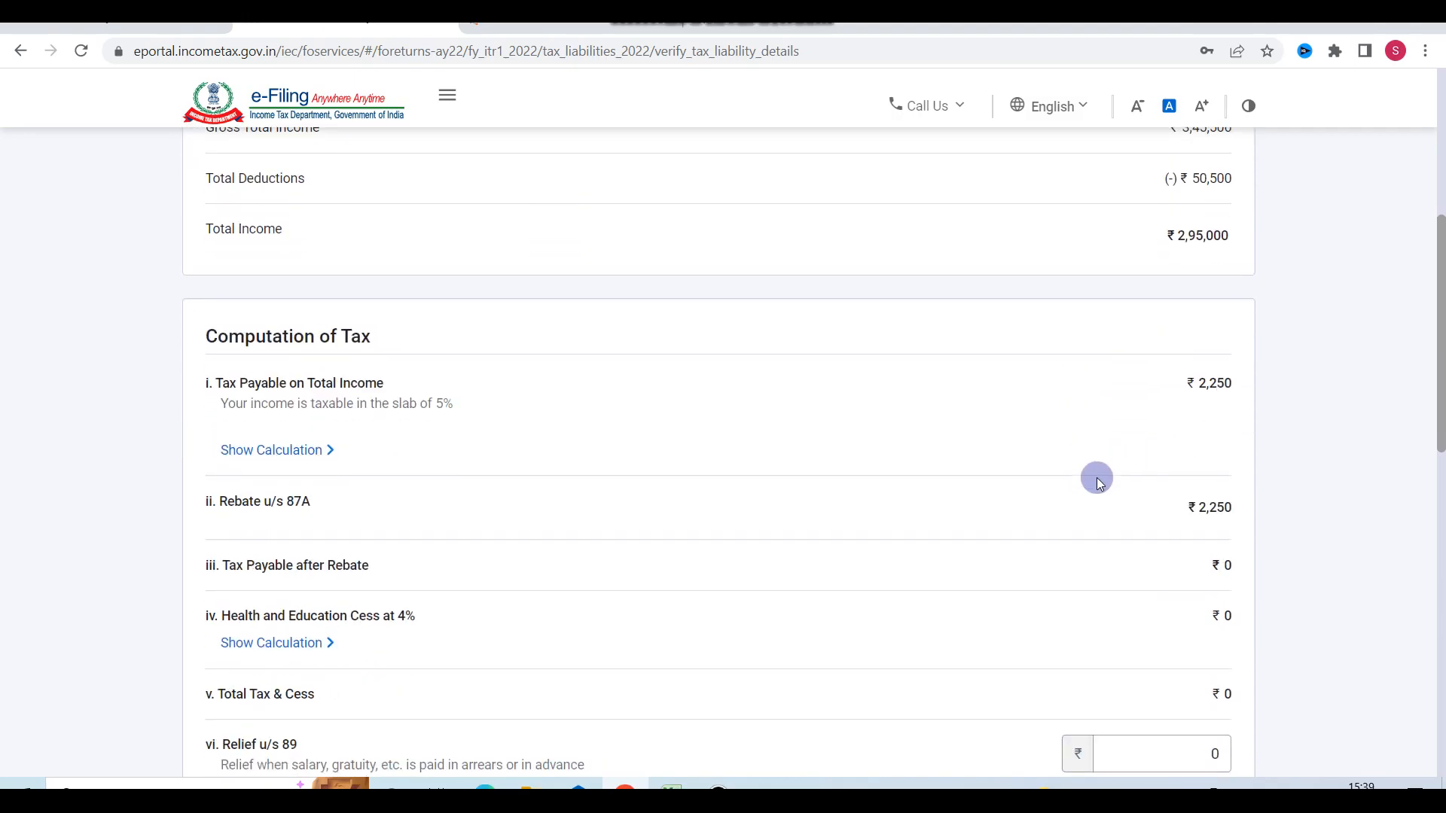
scroll(1070, 493, down, 2)
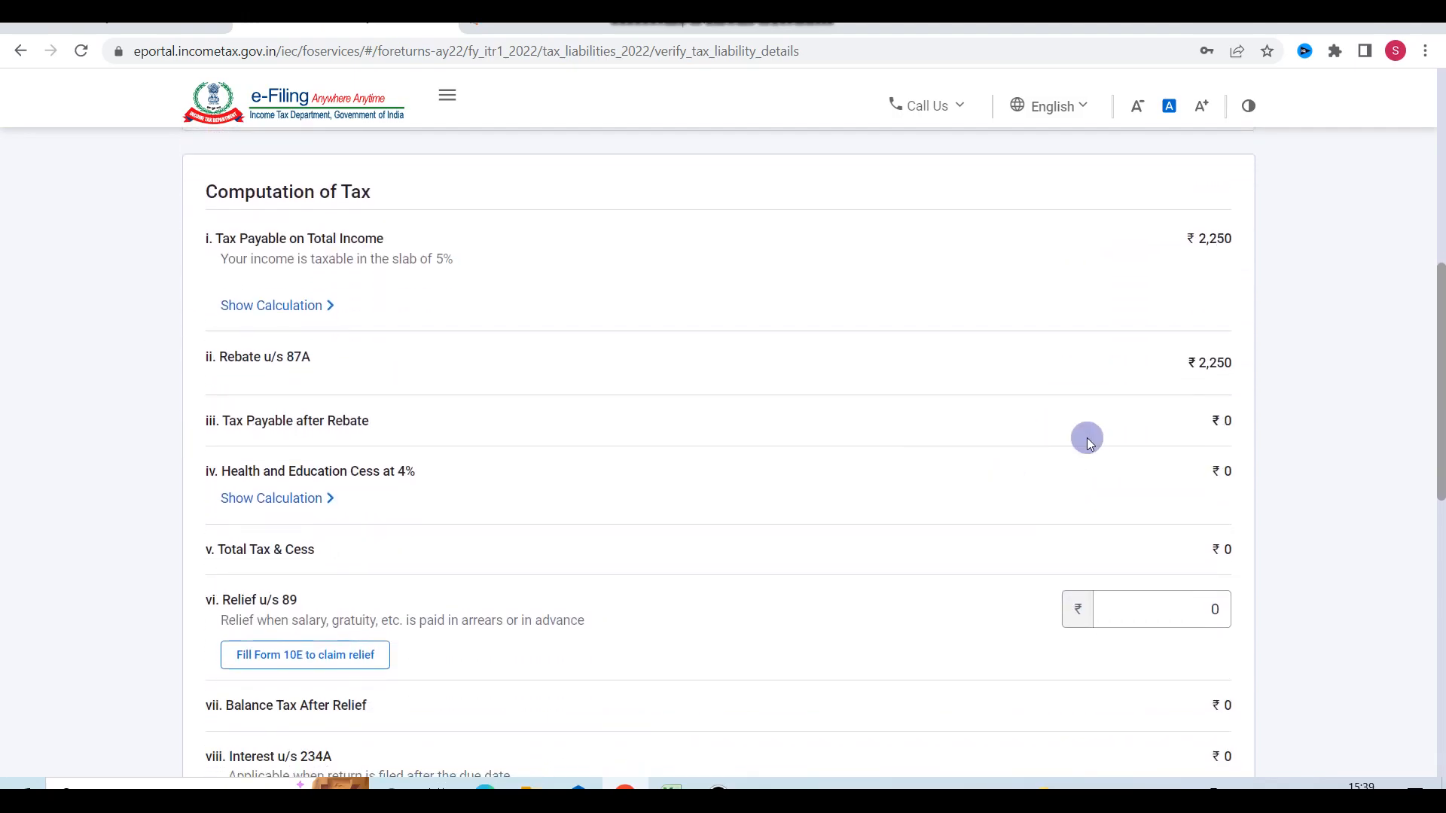
scroll(1057, 387, down, 1)
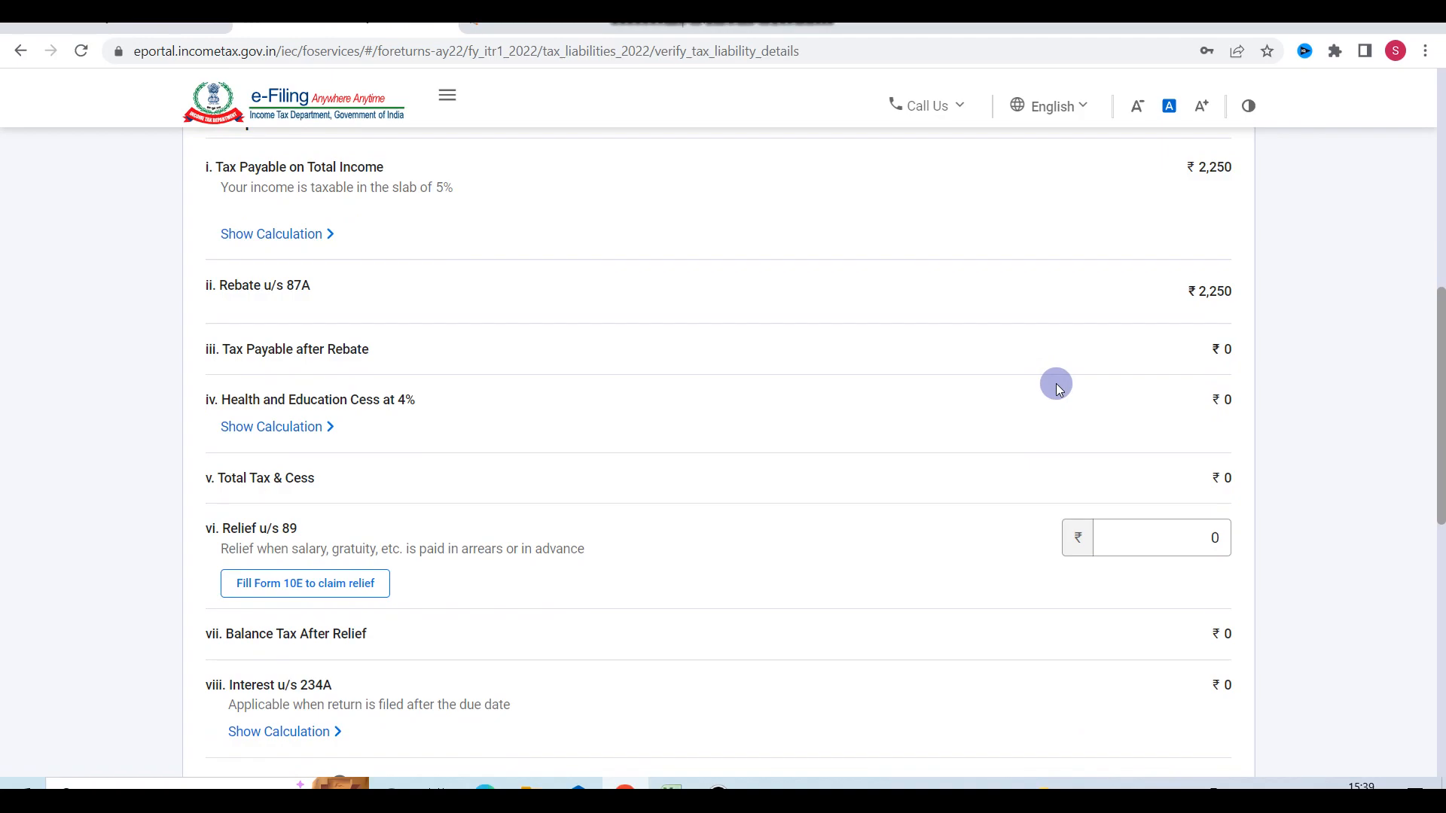
scroll(740, 295, down, 1)
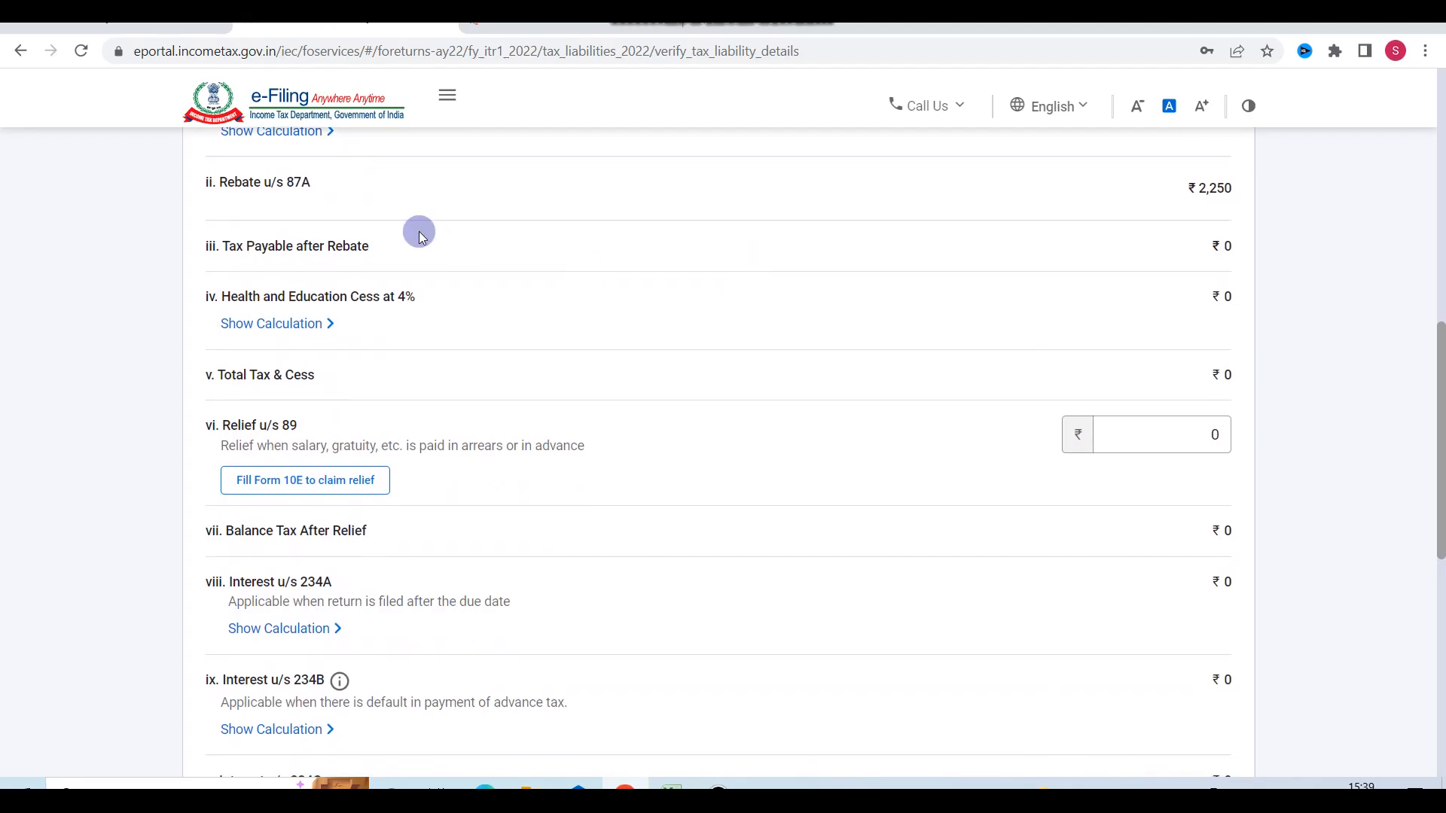
scroll(665, 319, down, 8)
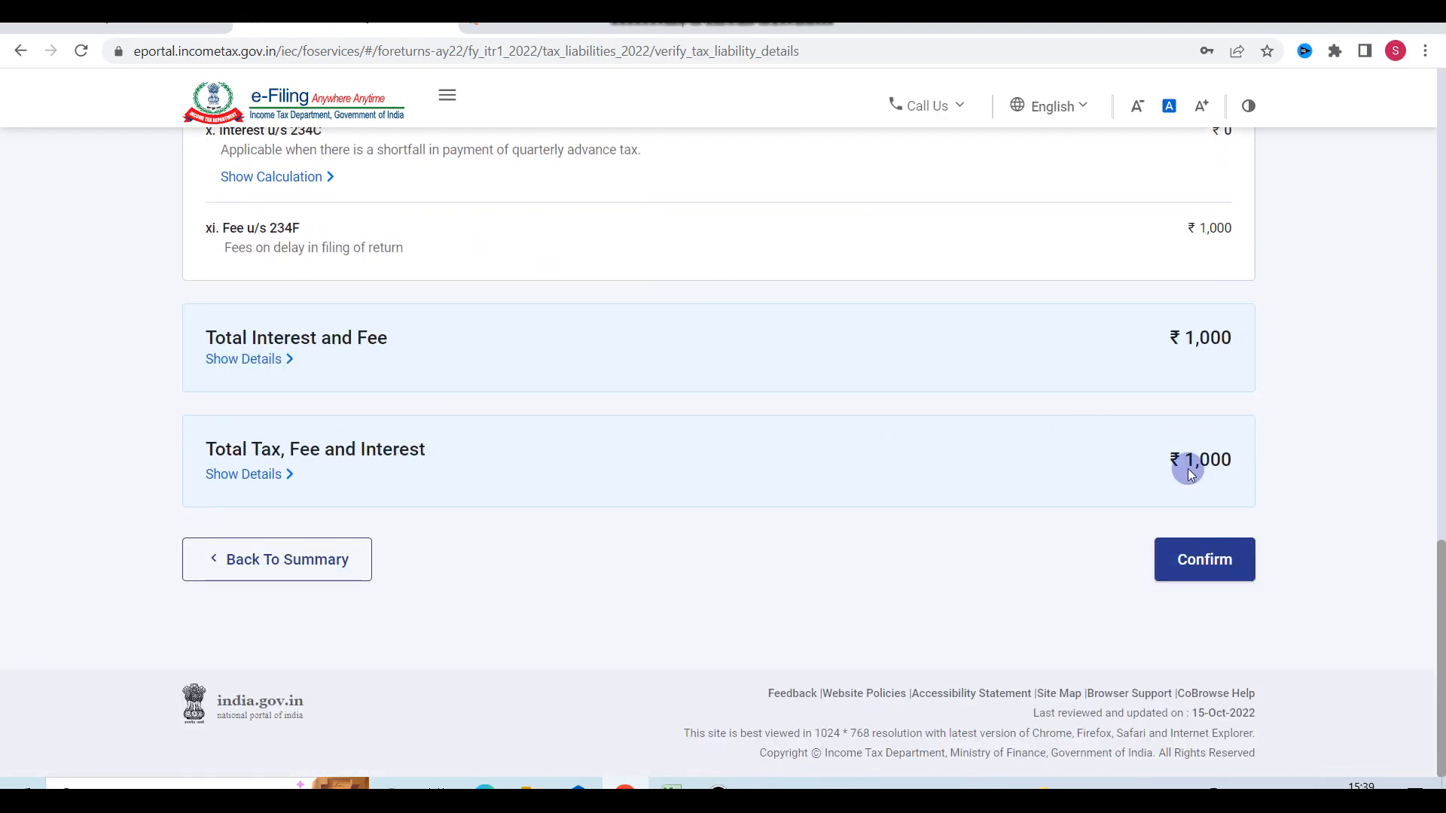
click(1208, 575)
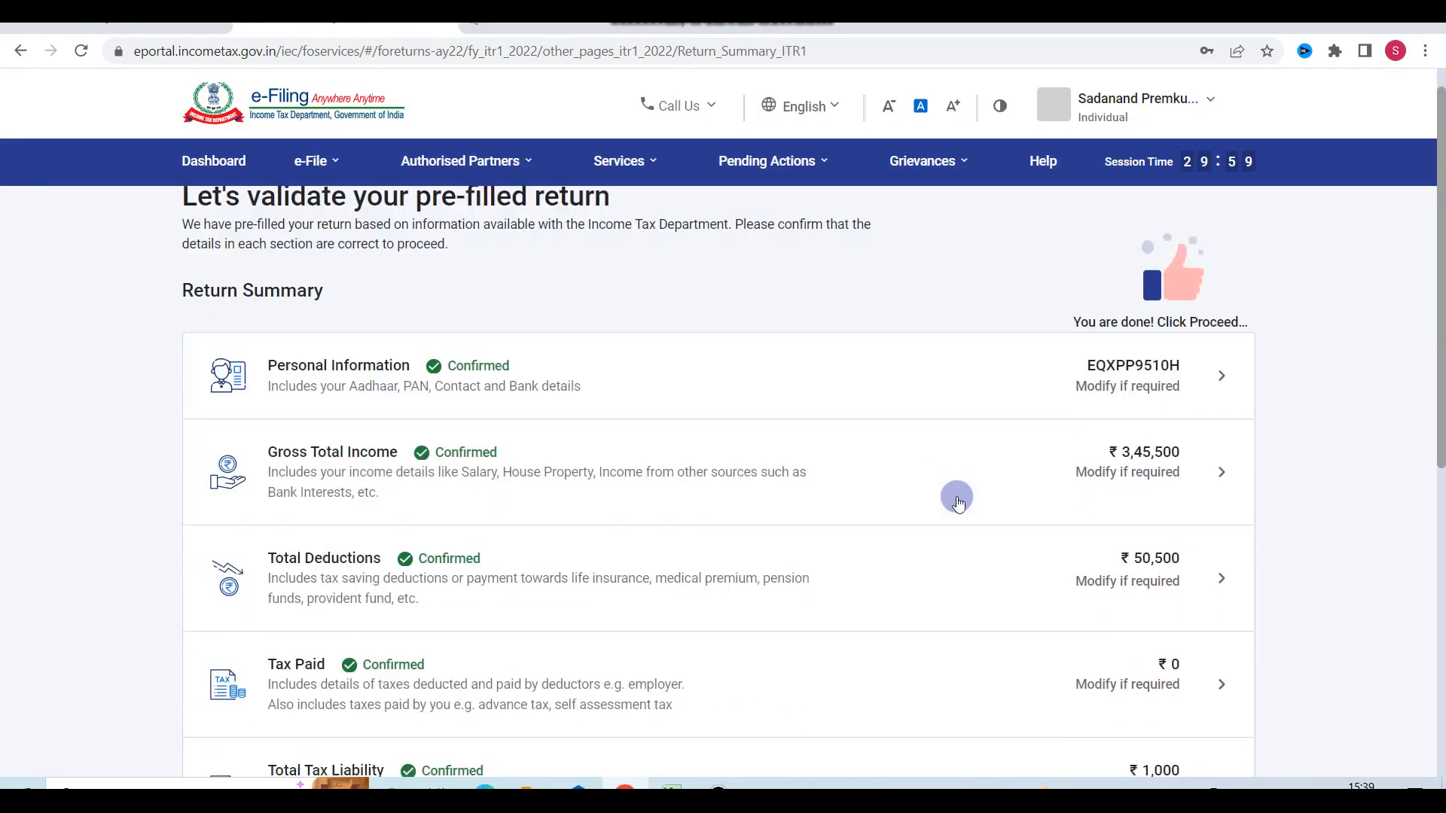
Step: Proceed from the validated return to the tax summary and choose to pay the amount payable later
scroll(958, 502, down, 5)
click(1193, 571)
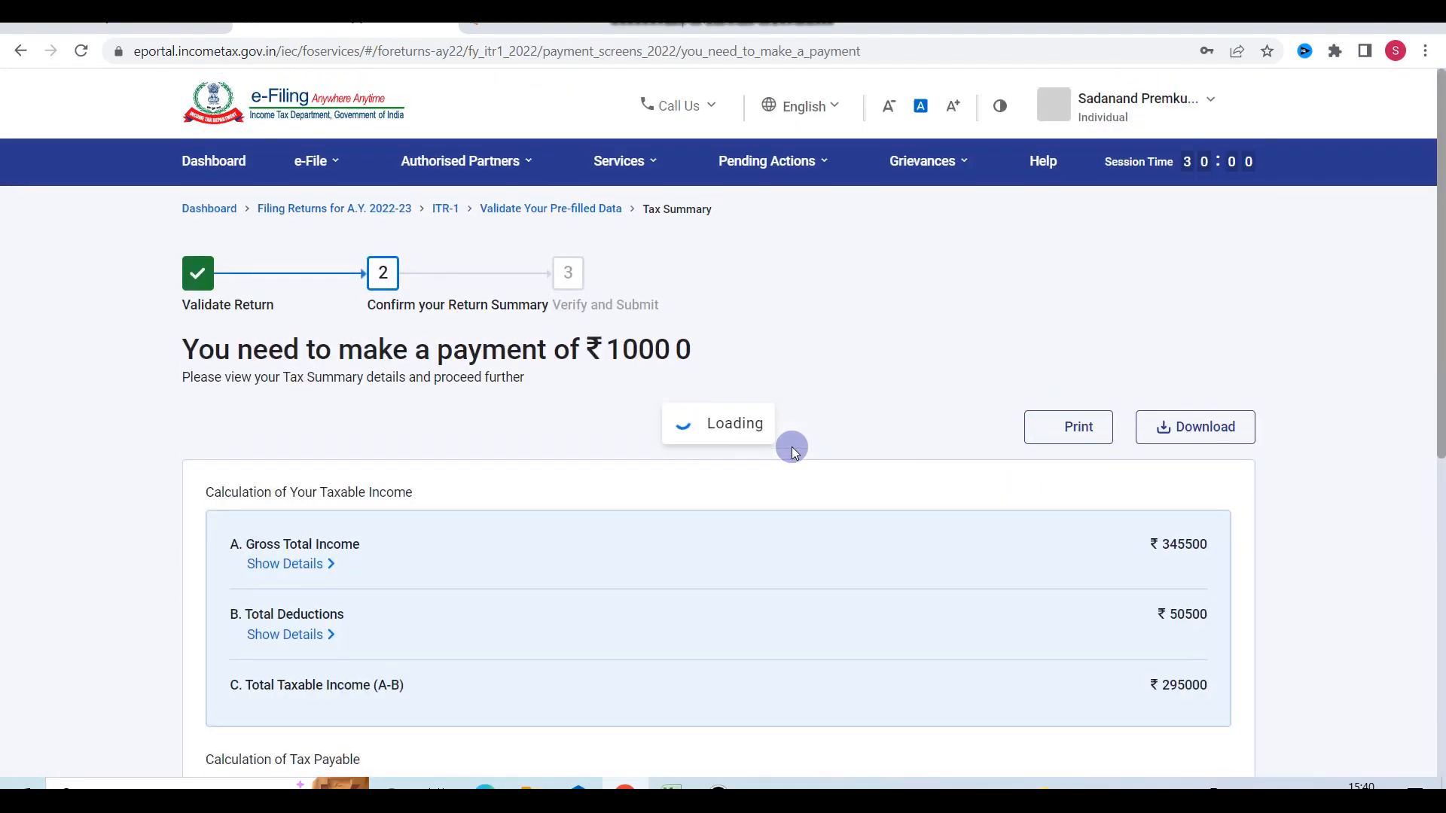
scroll(792, 446, down, 5)
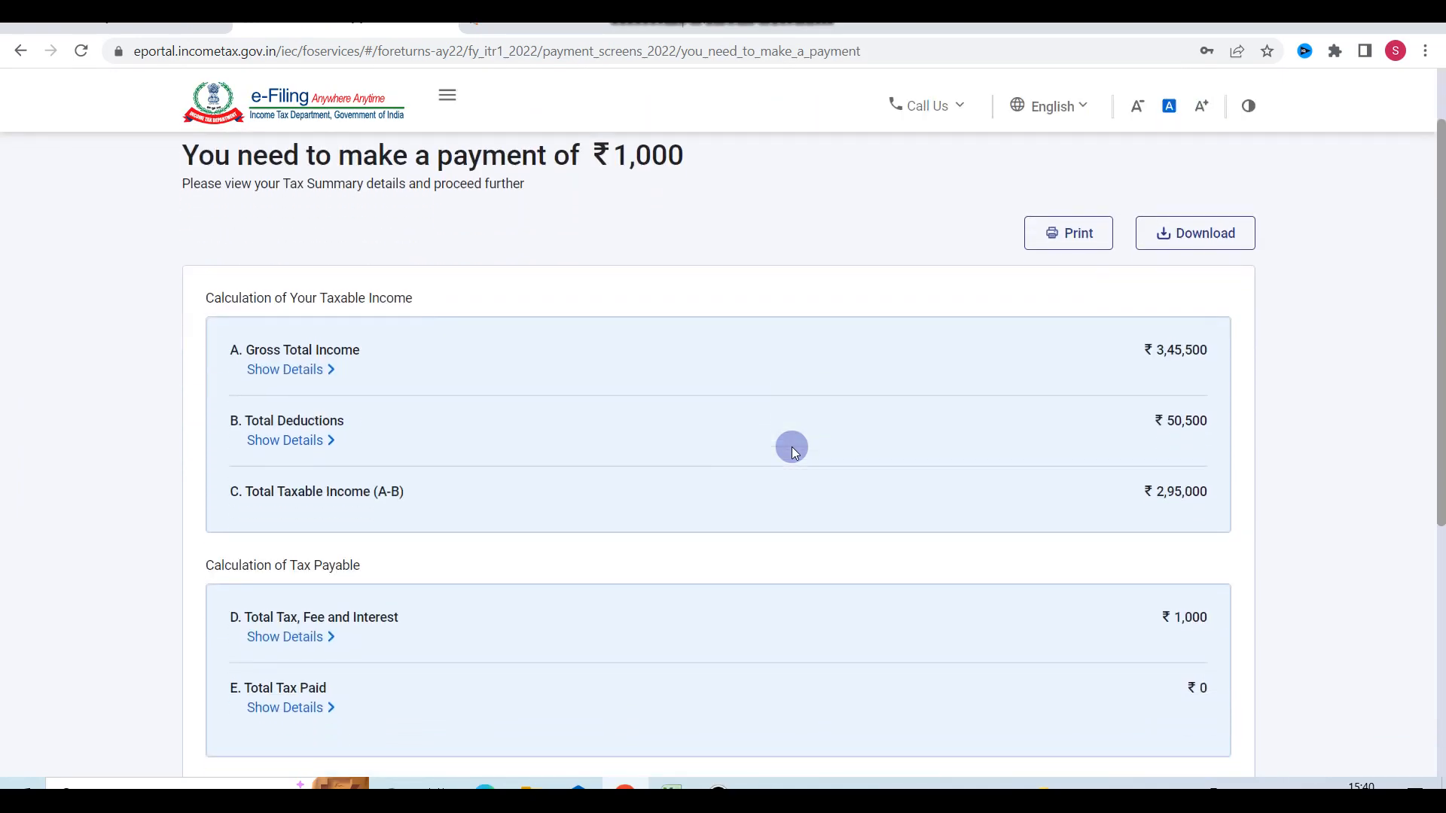
scroll(885, 626, down, 2)
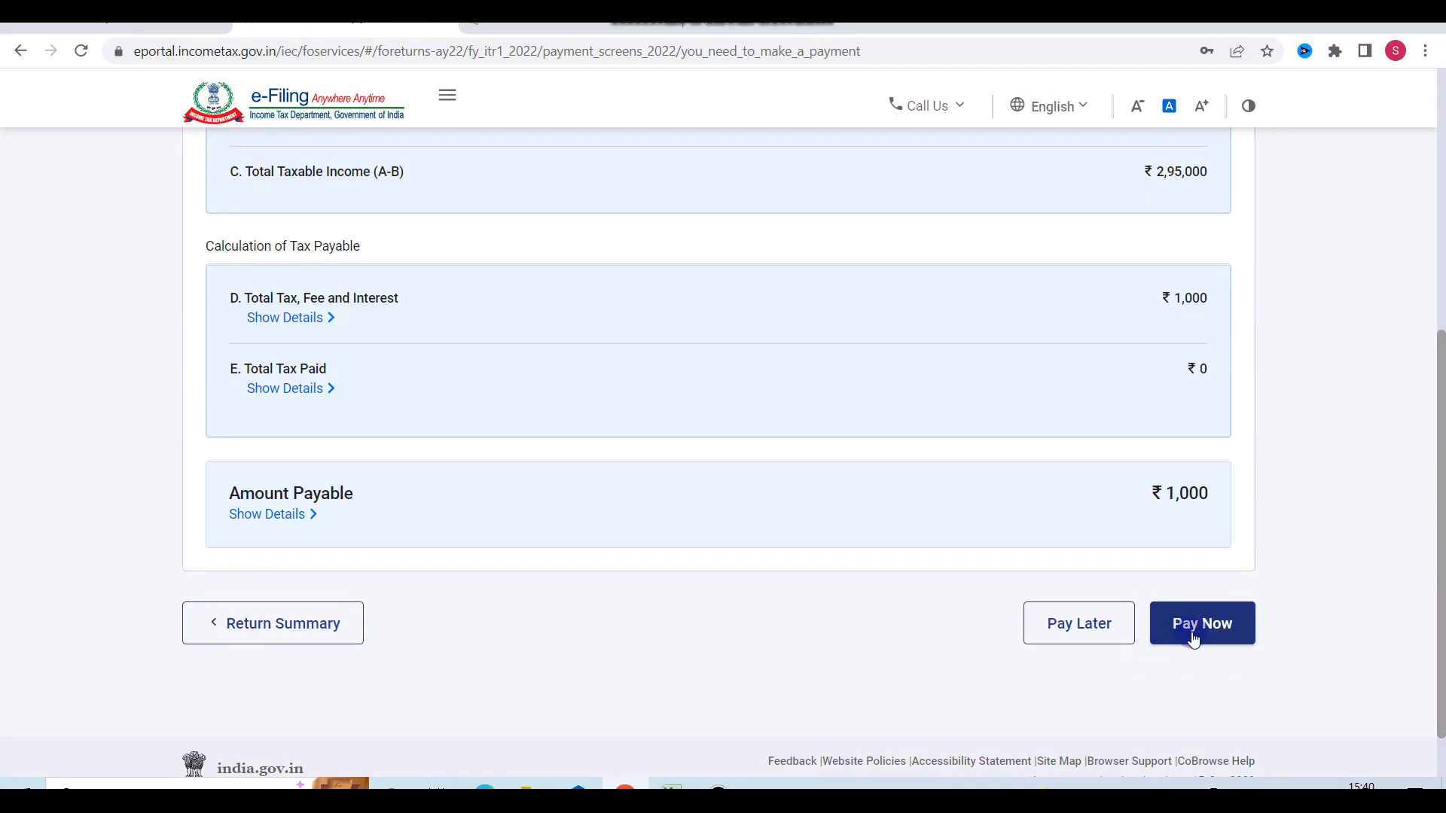
click(1073, 626)
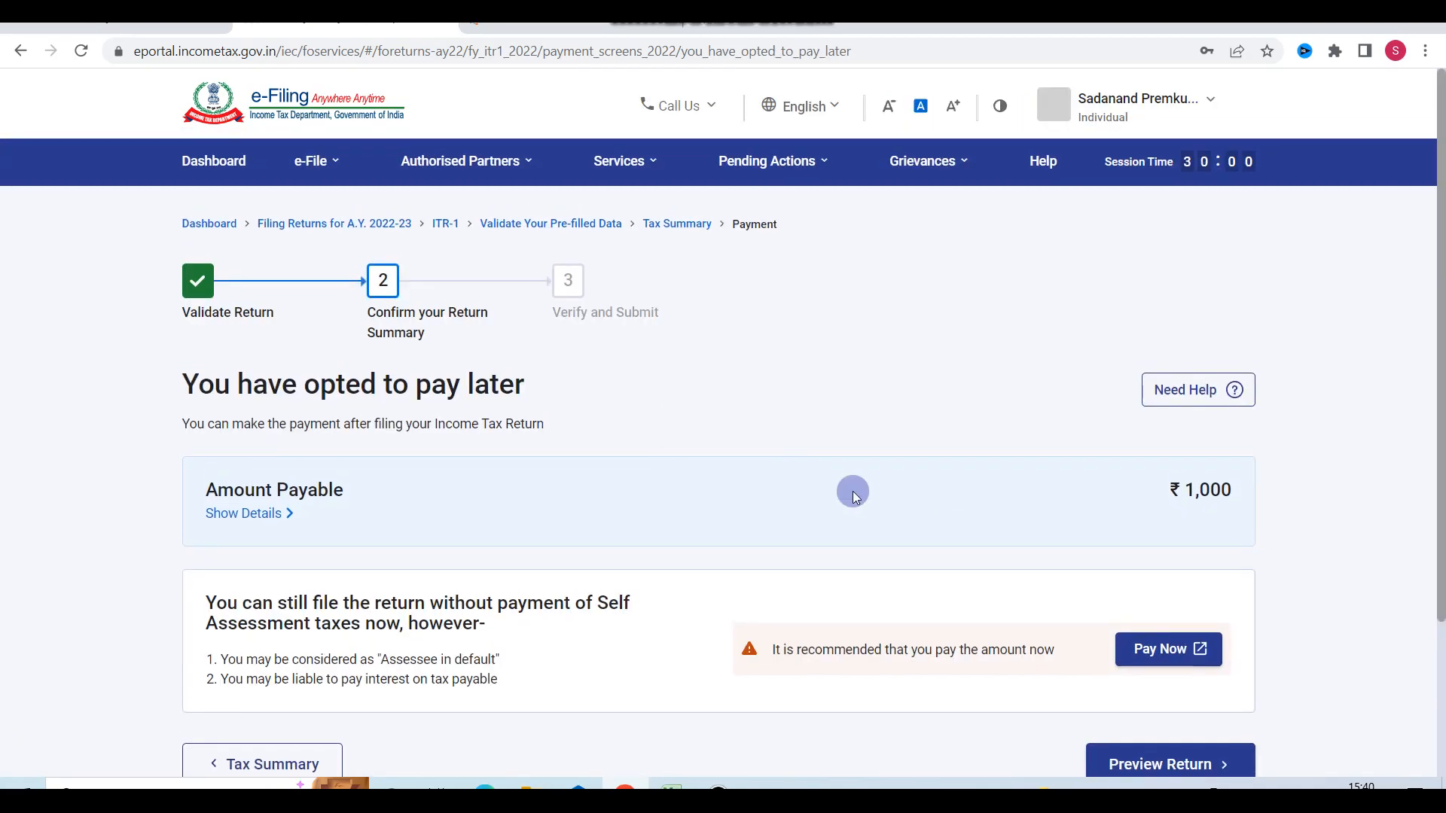
Step: Complete the return declaration in the capacity of Self and proceed to the preview of the return
scroll(854, 496, down, 3)
click(1134, 570)
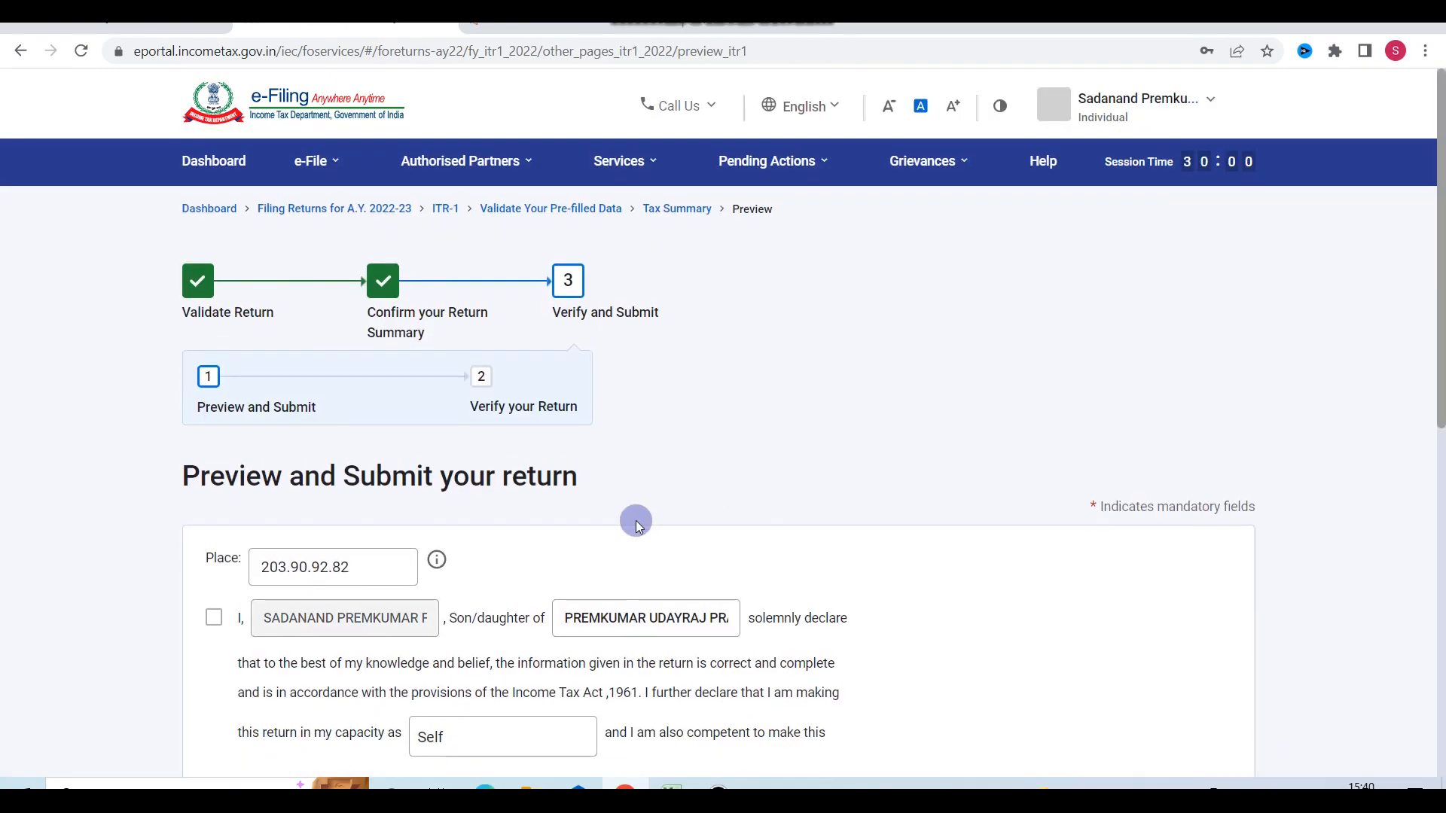
scroll(636, 521, down, 3)
click(491, 415)
scroll(668, 472, down, 5)
click(1127, 540)
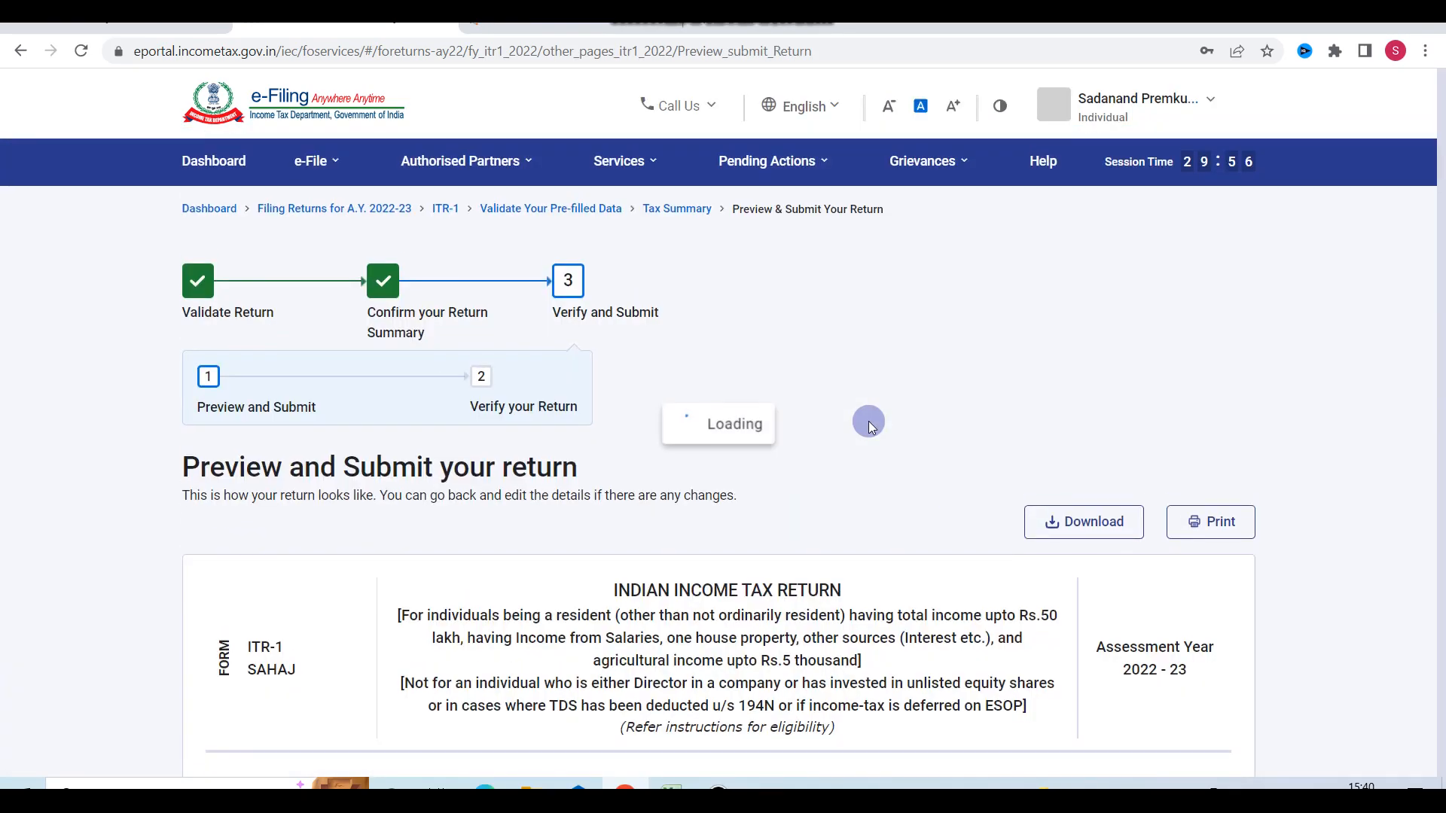
Step: Validate the previewed ITR-1 return and proceed to its verification
scroll(869, 422, down, 15)
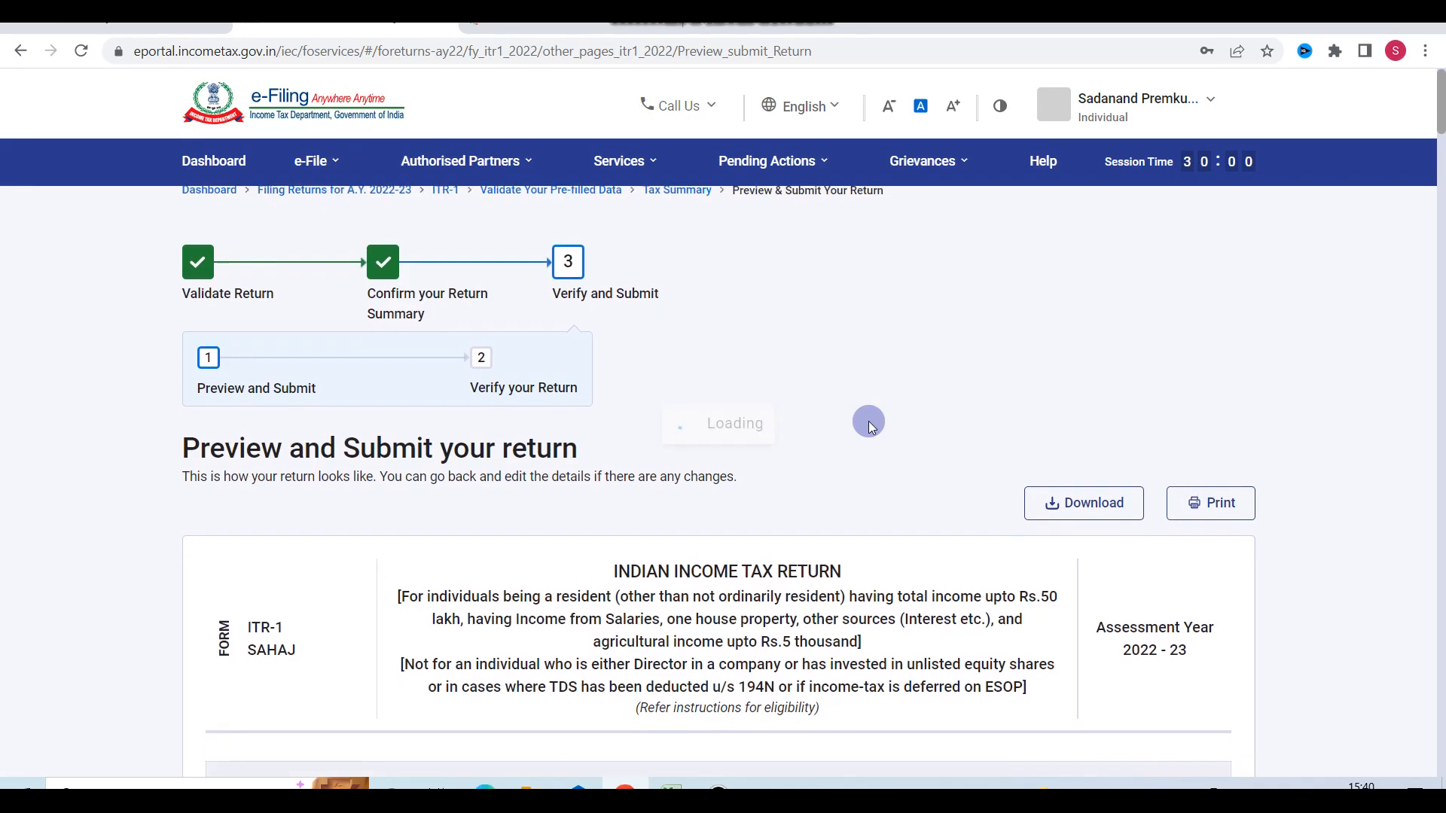
scroll(869, 421, down, 20)
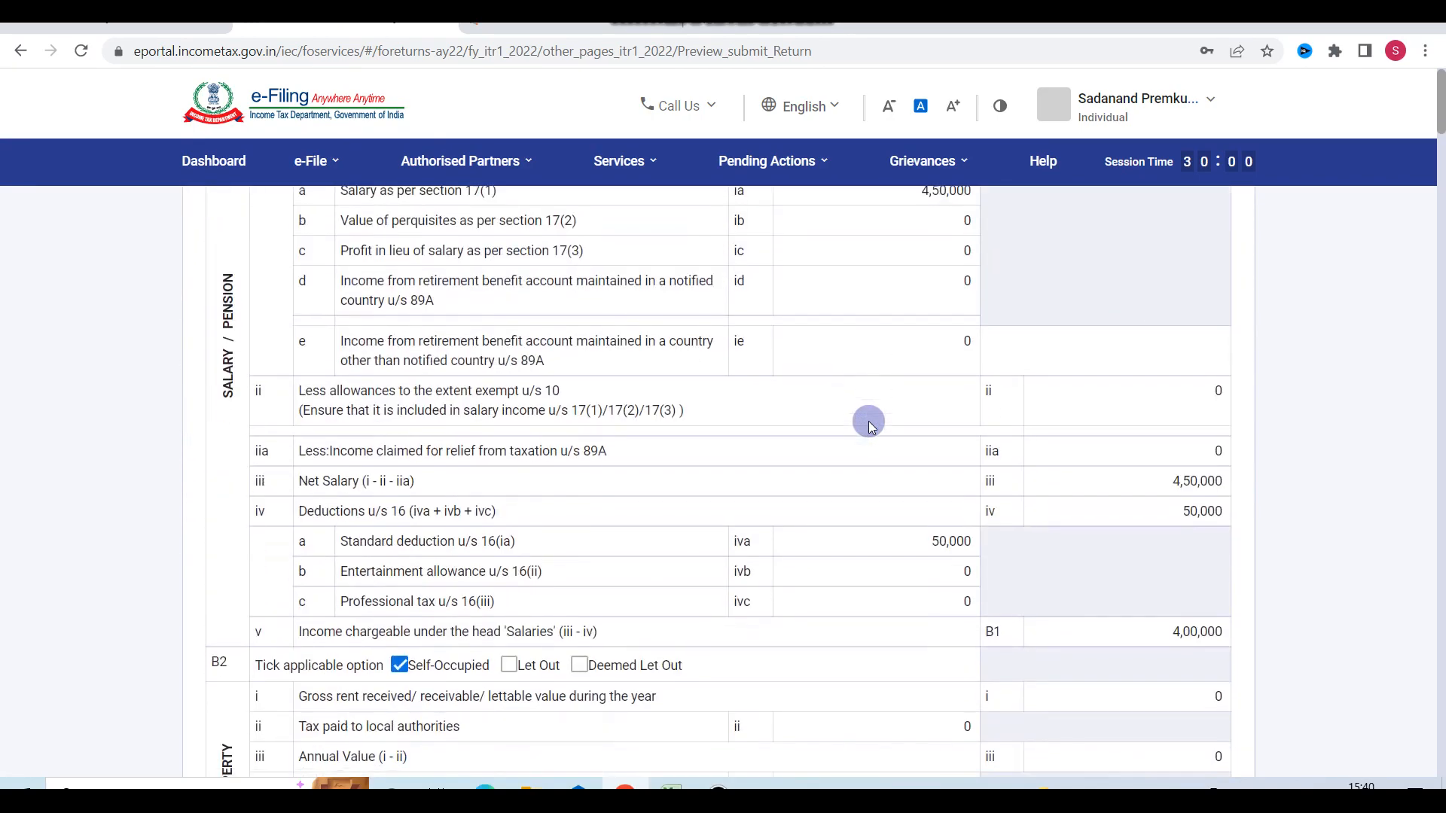
scroll(869, 425, down, 20)
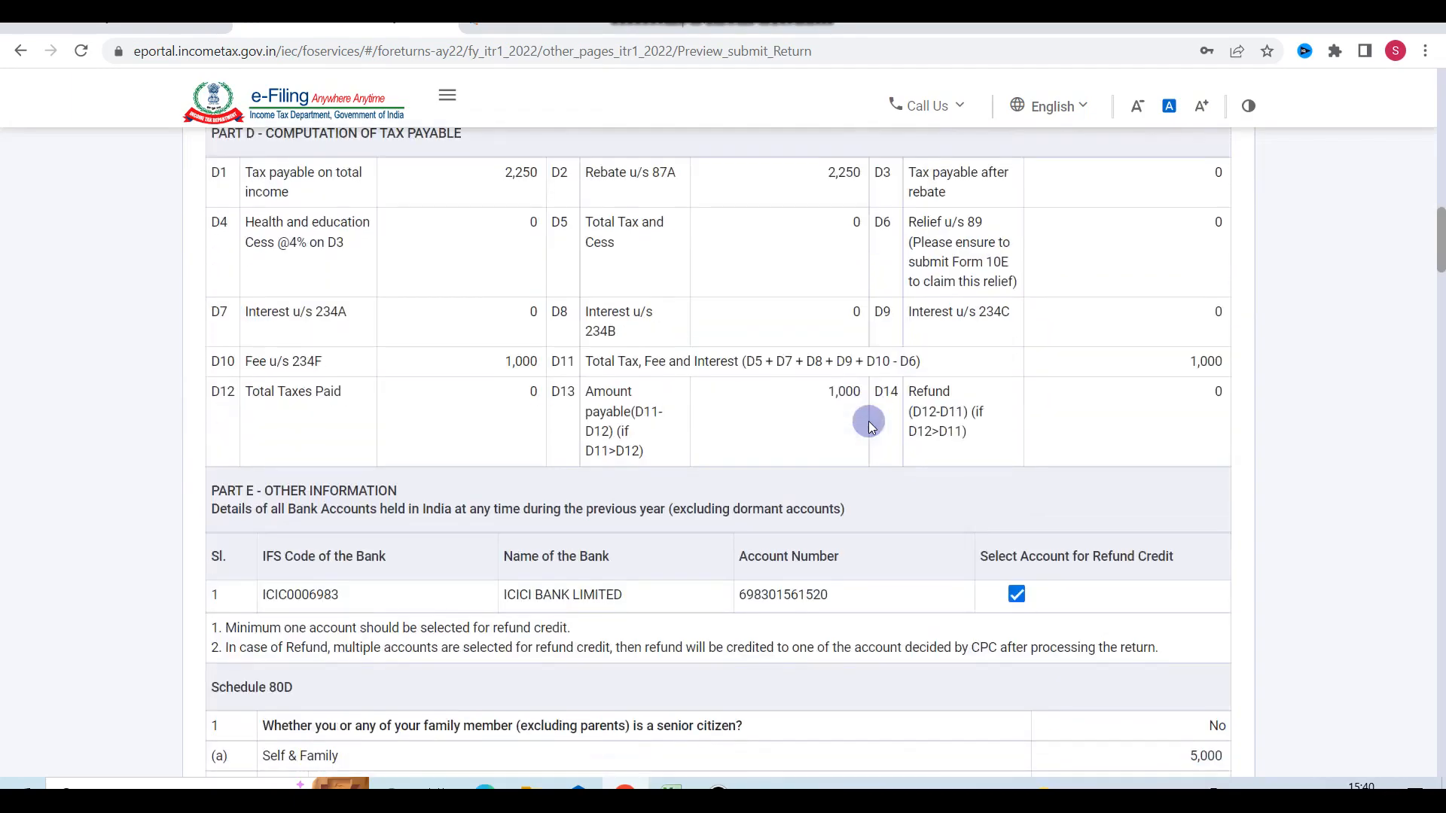
scroll(869, 422, down, 10)
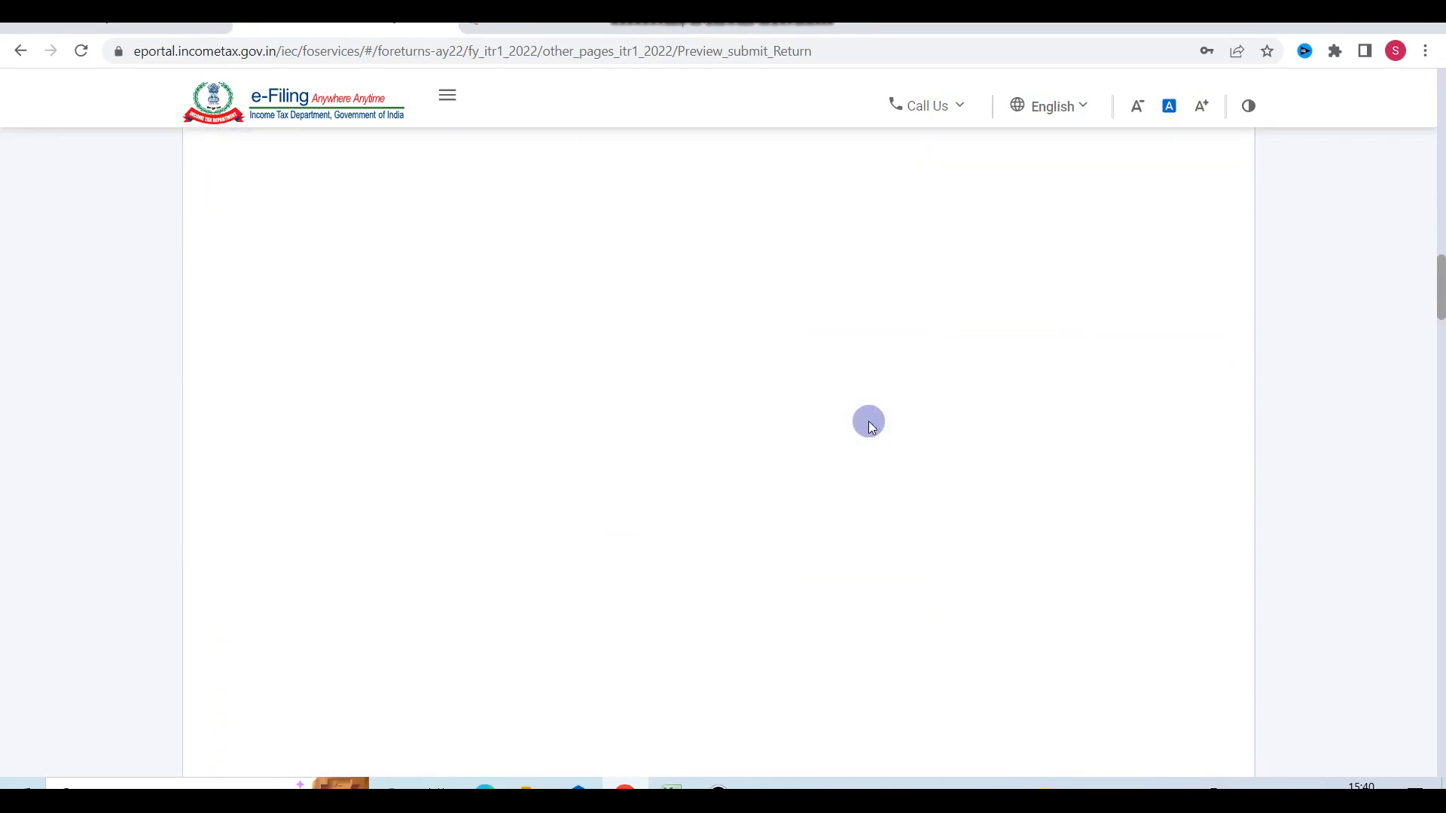
click(1142, 536)
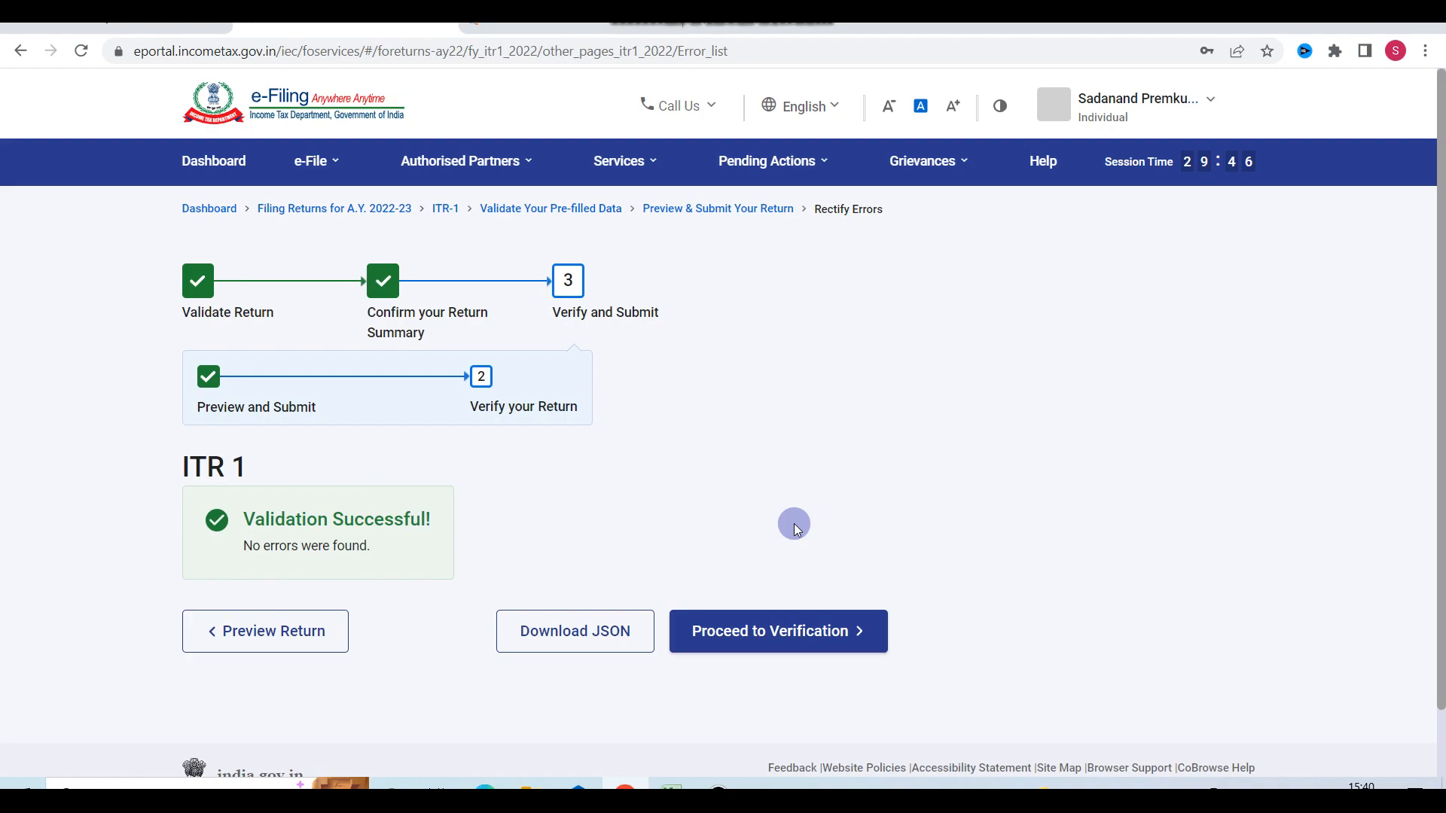
click(803, 653)
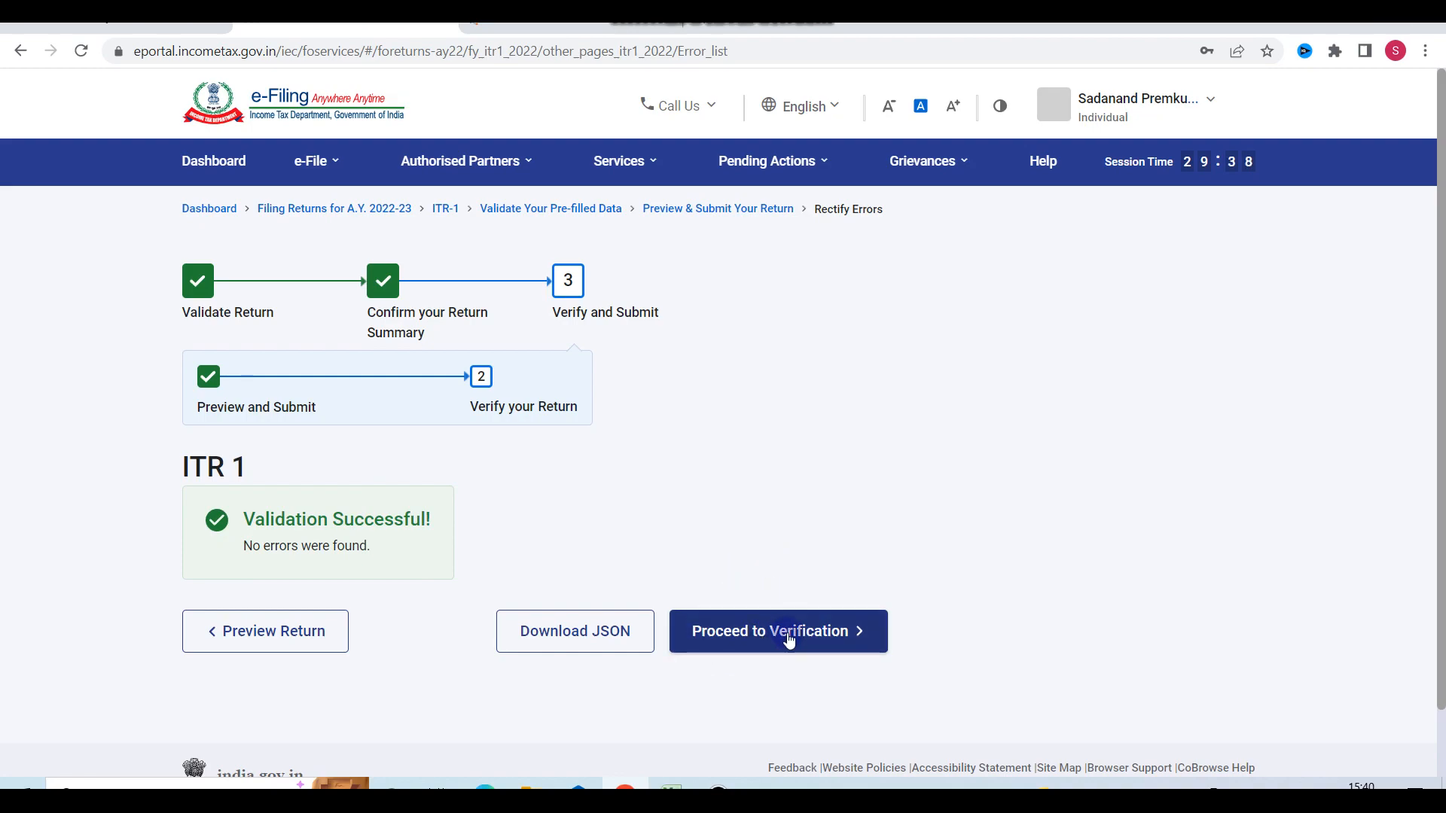